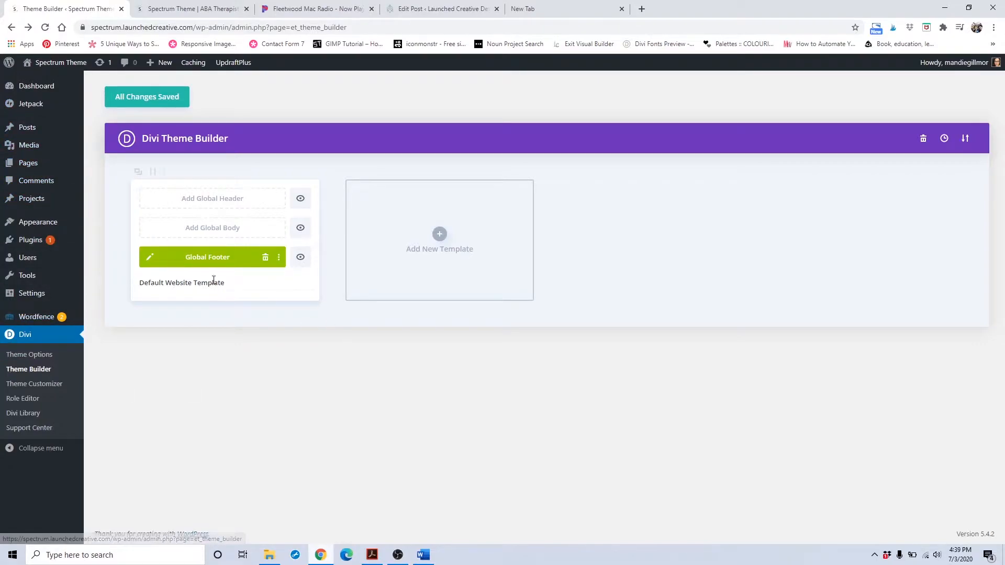
Open the Global Footer layout without restoring the autosave and set its section background color to blue.
left_click(152, 260)
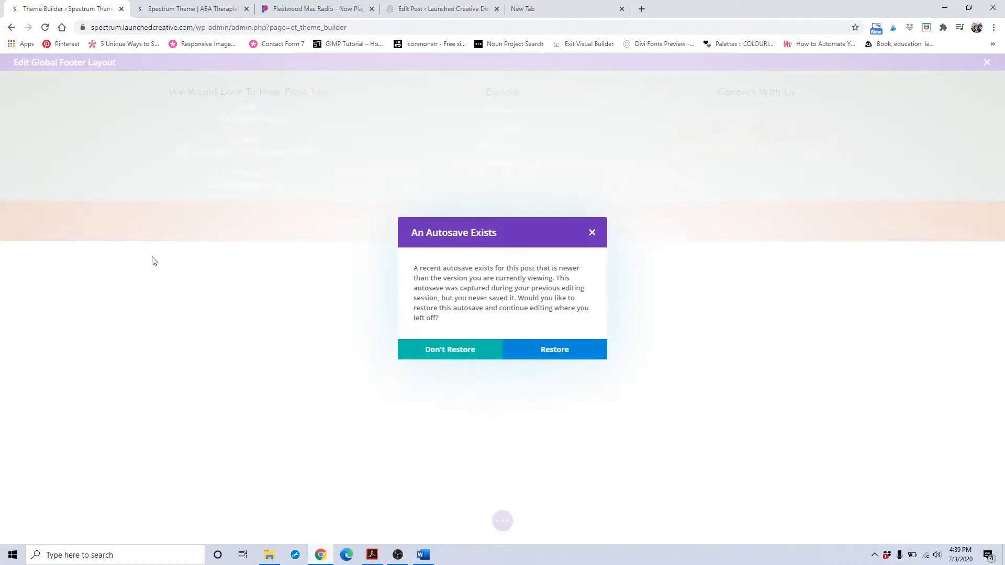
left_click(435, 354)
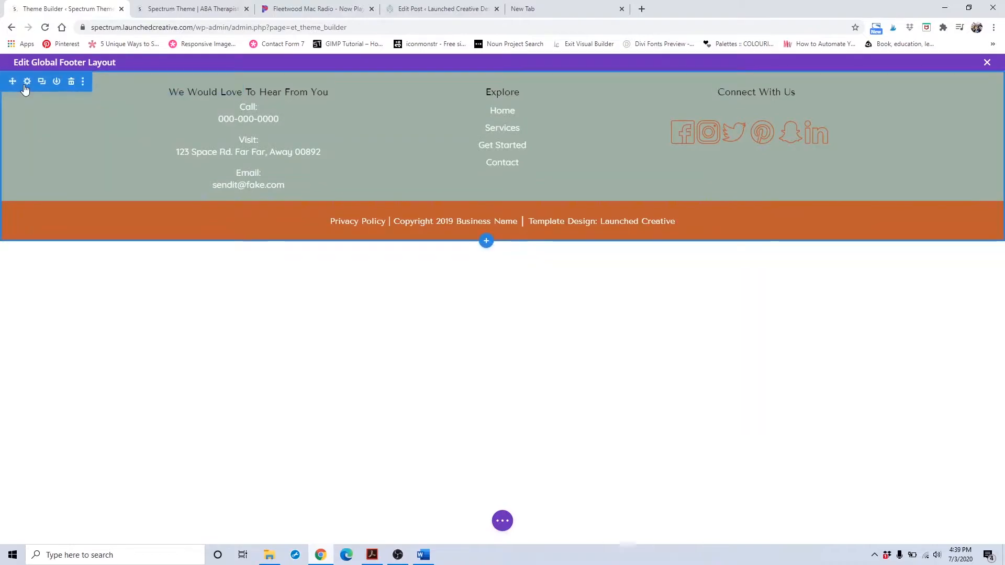
left_click(25, 84)
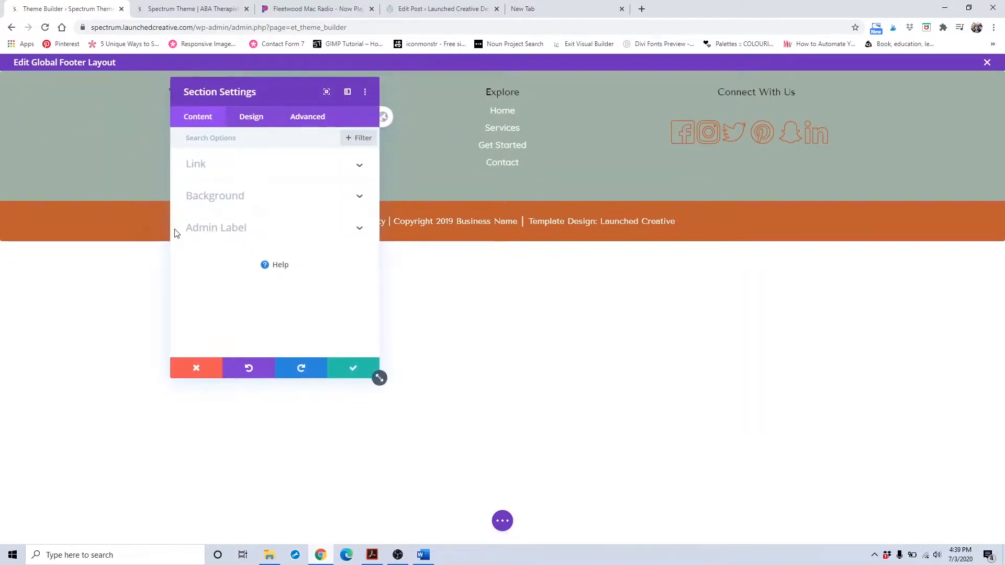
left_click(209, 202)
left_click(344, 339)
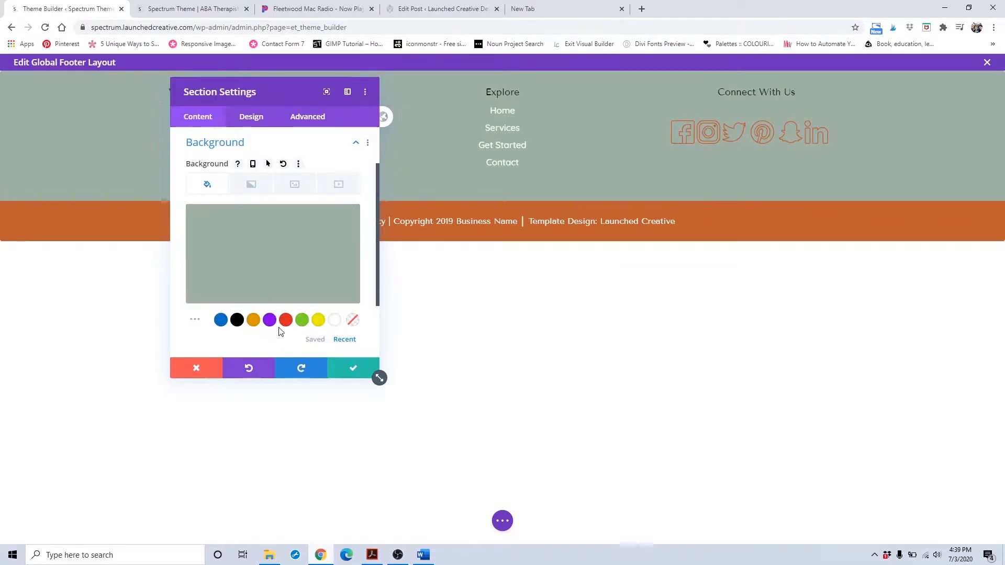
left_click(224, 322)
left_click(354, 368)
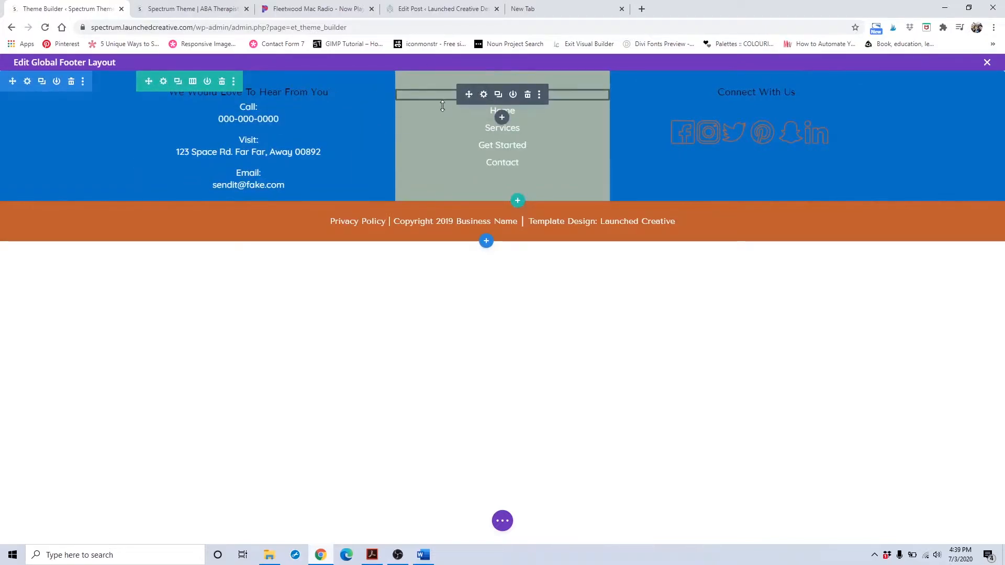
Remove the background color from the middle column of the footer's three-column row and save the row settings.
left_click(163, 82)
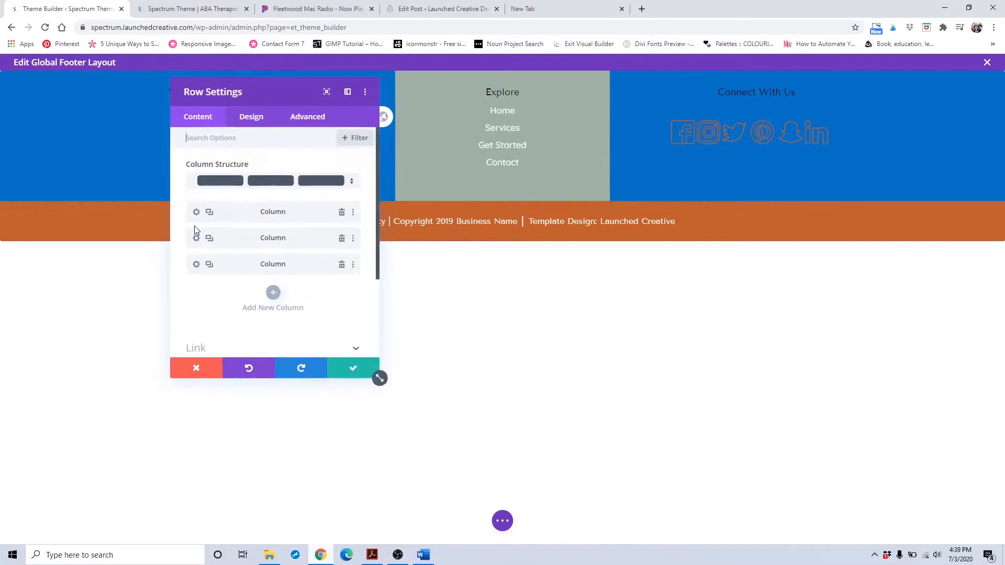
left_click(196, 239)
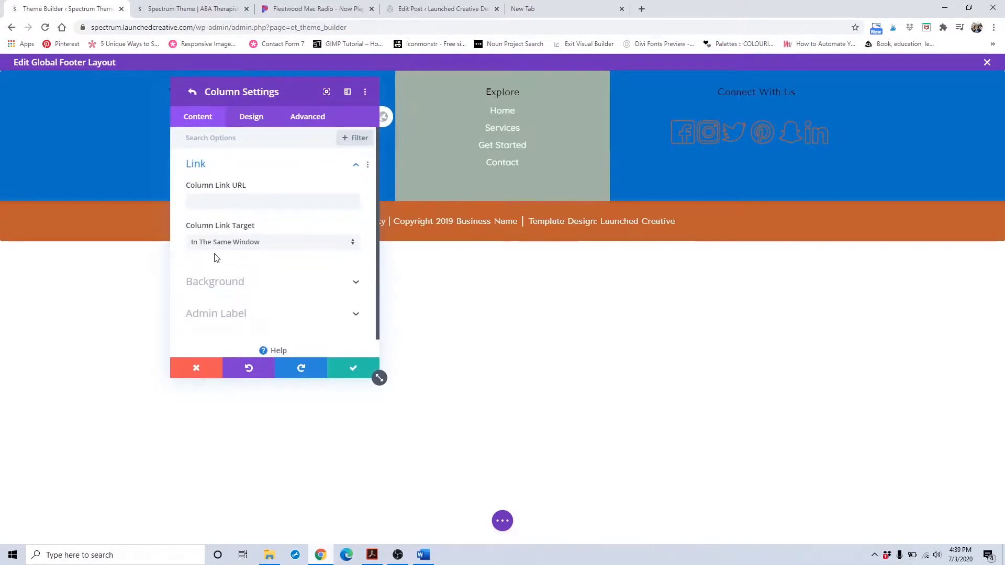
left_click(257, 282)
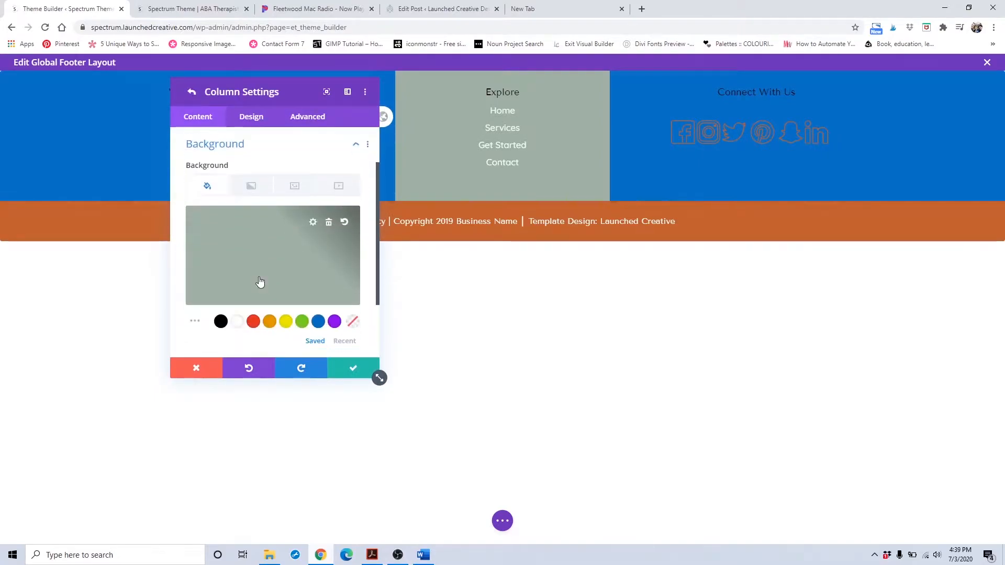
left_click(329, 221)
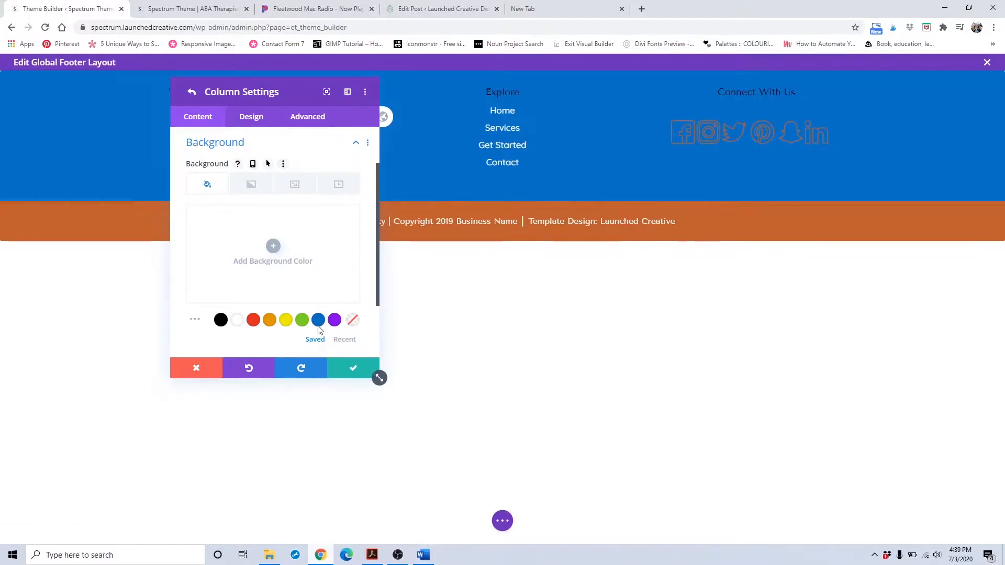
left_click(338, 370)
left_click(339, 368)
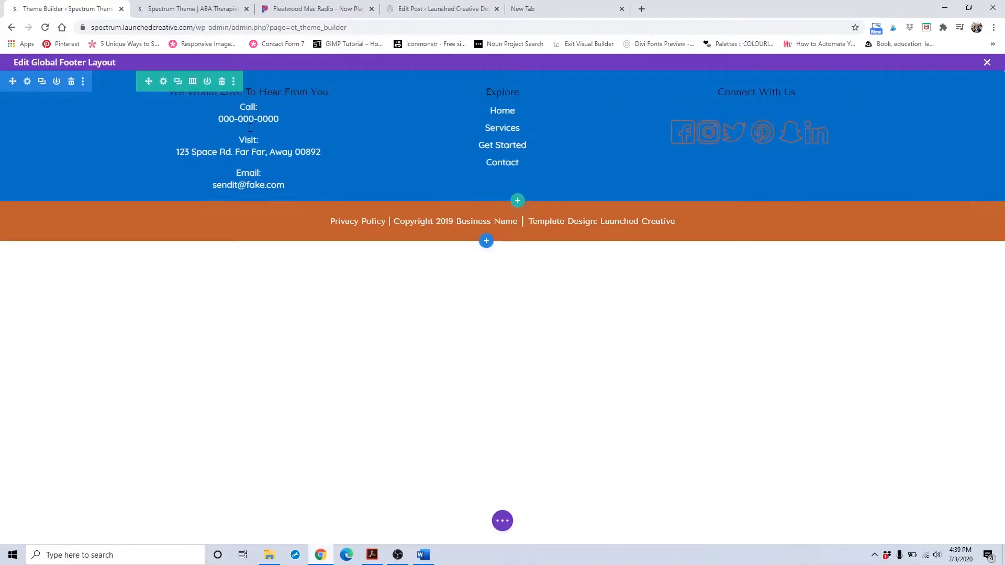
In the HTML of the footer's contact text module, set both color codes of the email link to #000000 and save.
left_click(230, 116)
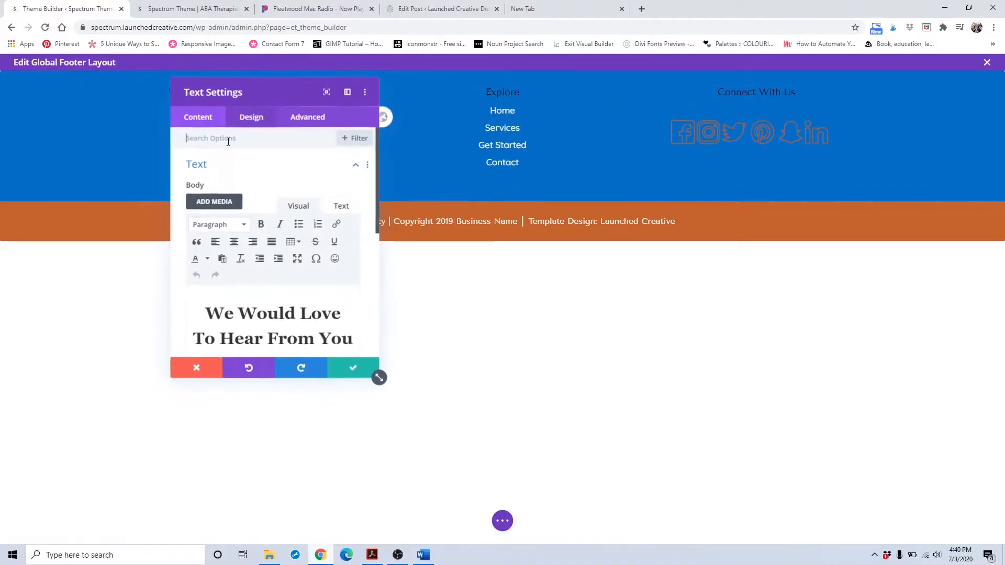
left_click_drag(258, 103, 790, 113)
scroll(705, 267, "down", 2)
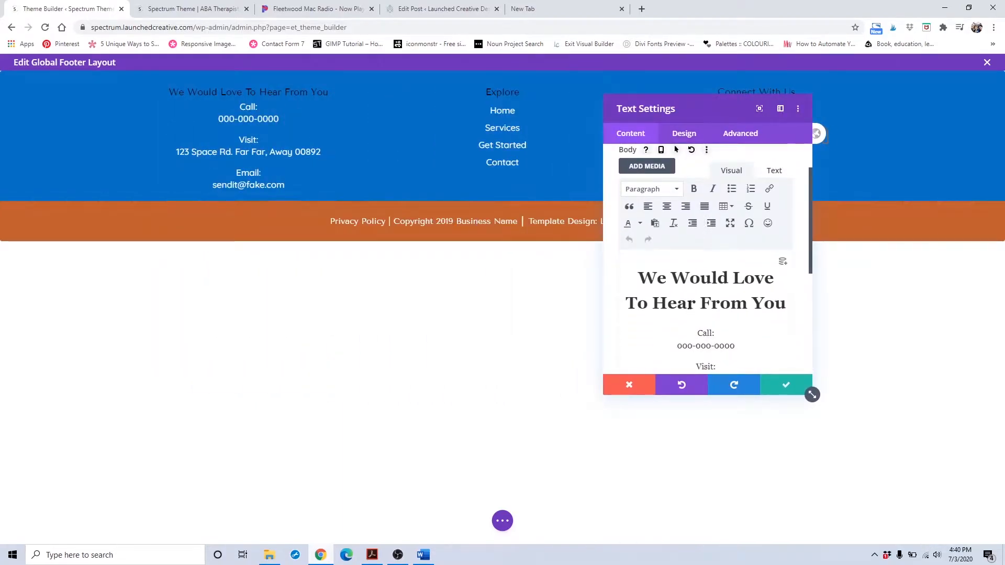
scroll(689, 307, "down", 3)
double_click(689, 306)
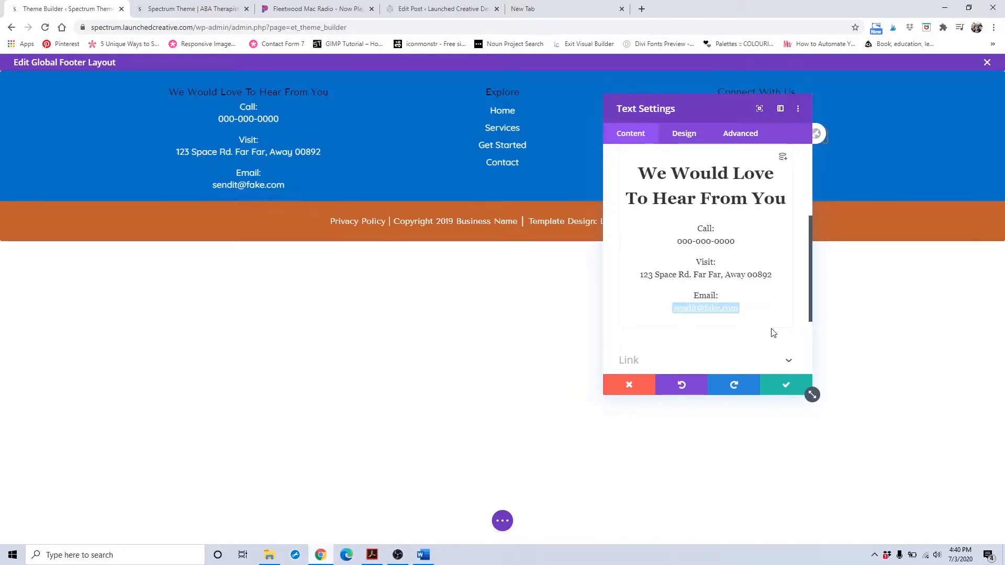
left_click_drag(765, 316, 665, 315)
scroll(730, 293, "up", 2)
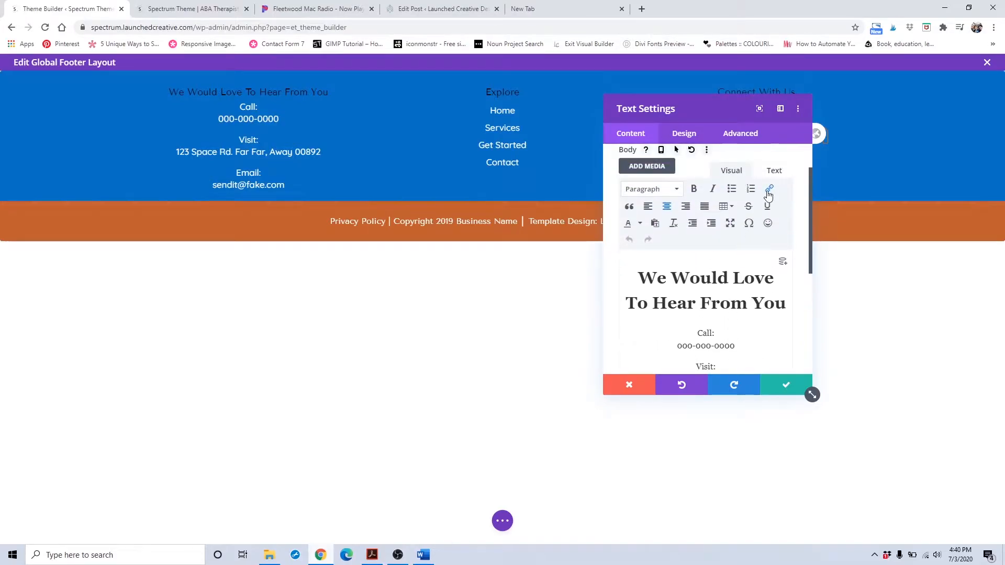
left_click(775, 170)
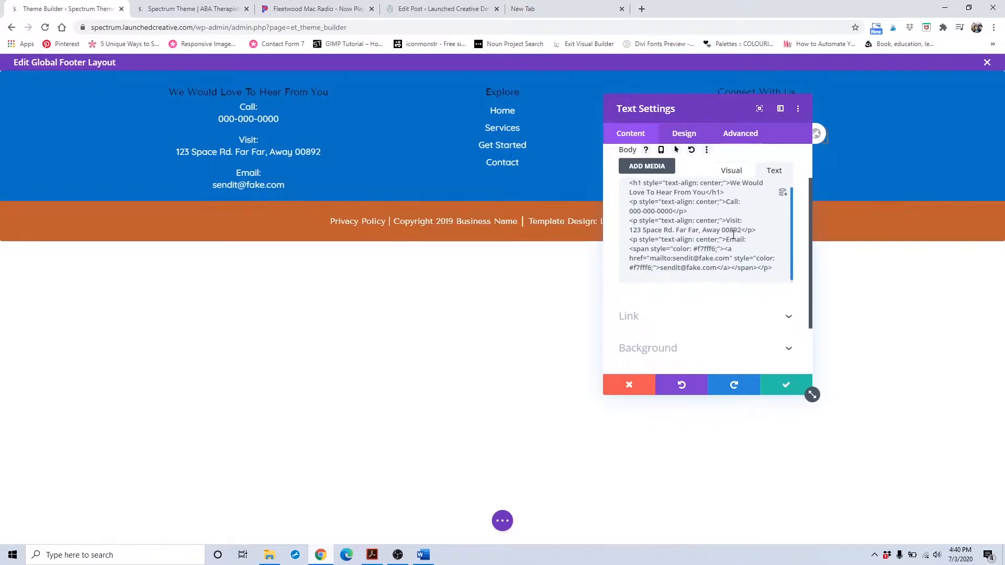
double_click(707, 248)
key("BackSpace")
type("000")
type("000000")
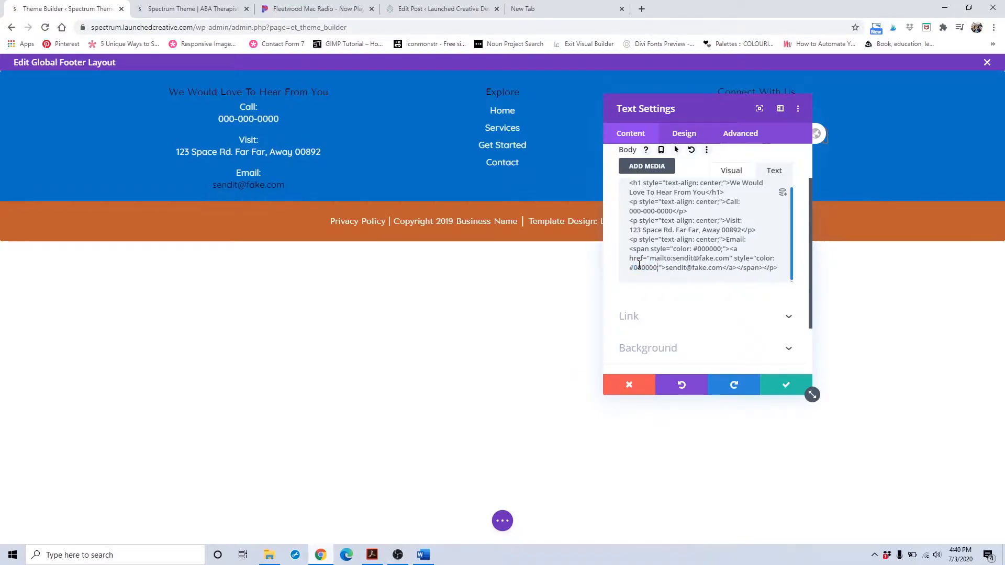
left_click(786, 384)
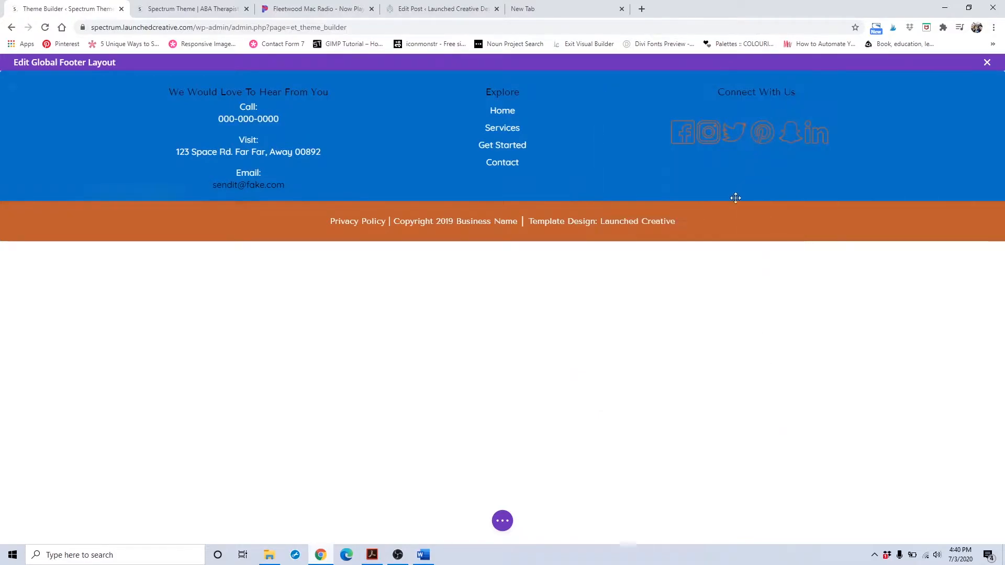
Reopen the contact text module in the visual editor and replace the email address under "Email:" with a new one.
left_click(229, 115)
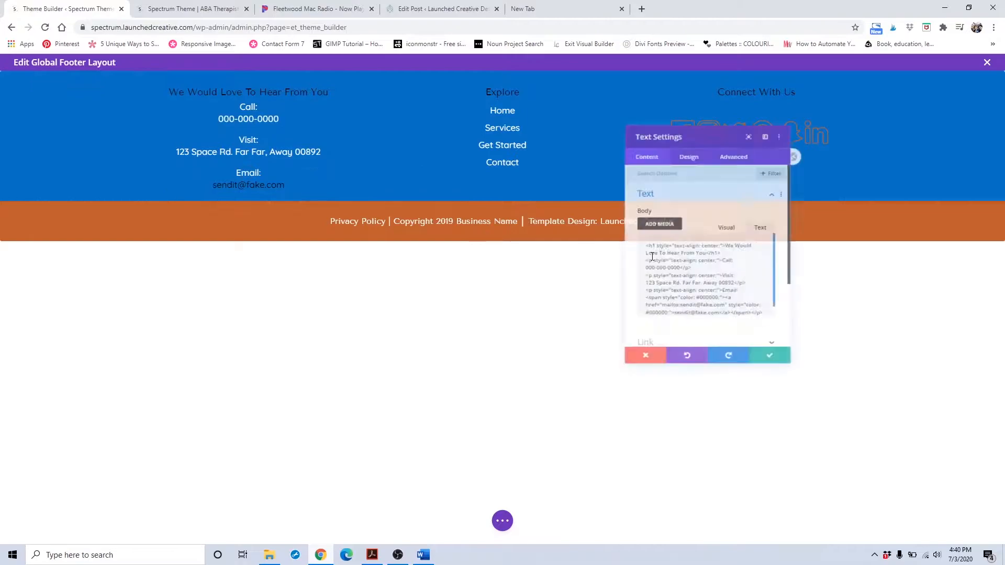
left_click(732, 222)
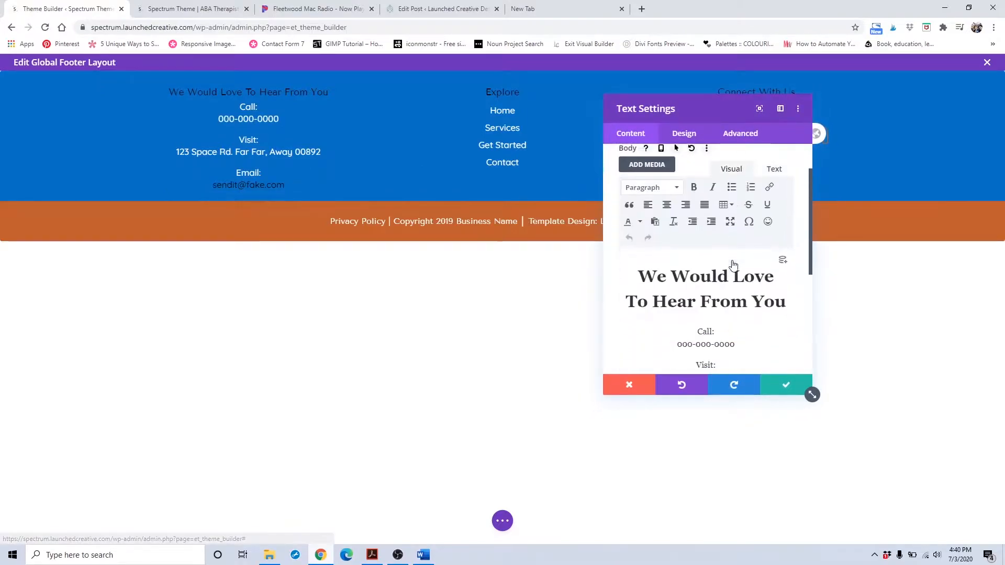
scroll(733, 286, "down", 2)
left_click(696, 309)
double_click(681, 310)
triple_click(682, 309)
key("BackSpace")
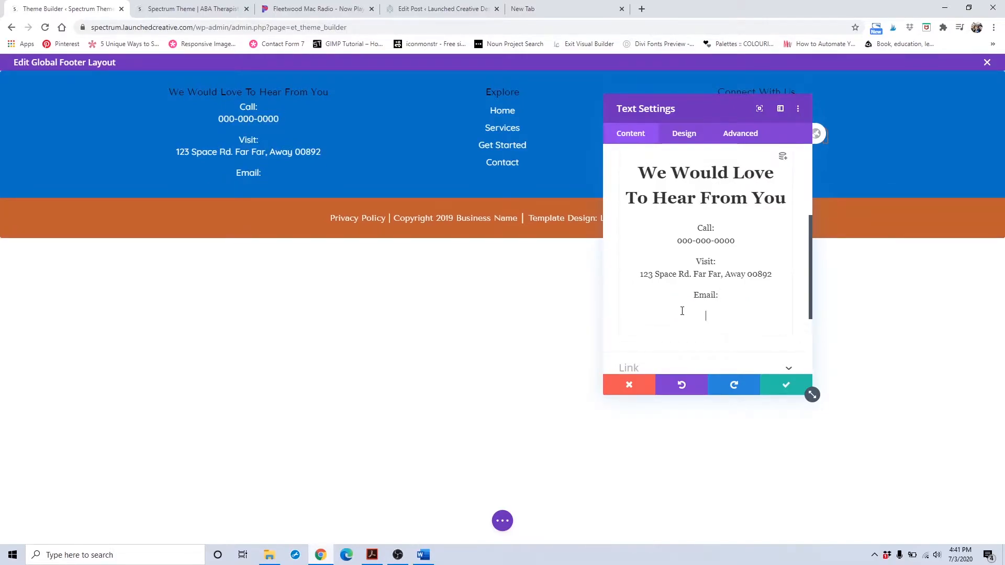
type("fake@sendit.om")
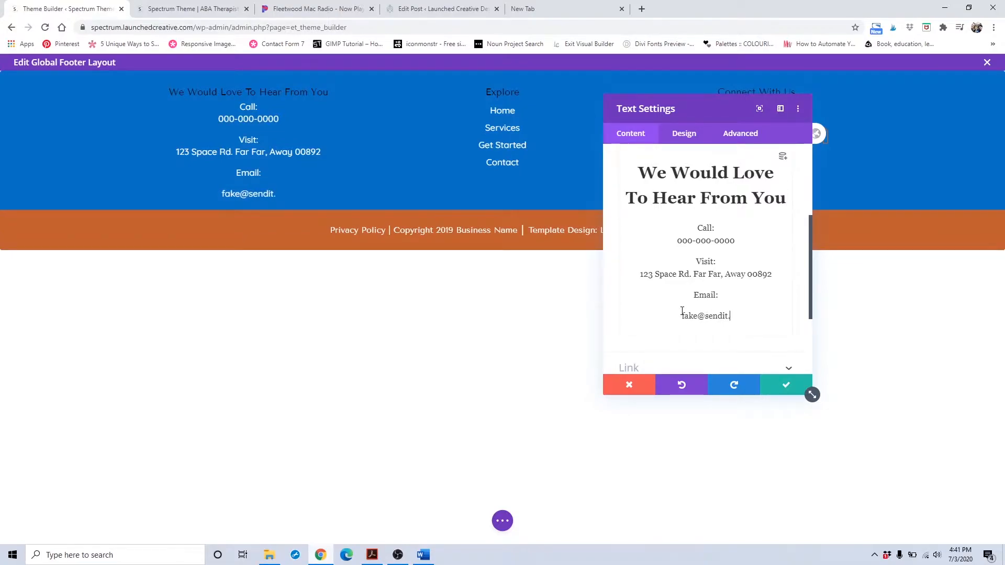
key("BackSpace")
key("BackSpace")
type("com")
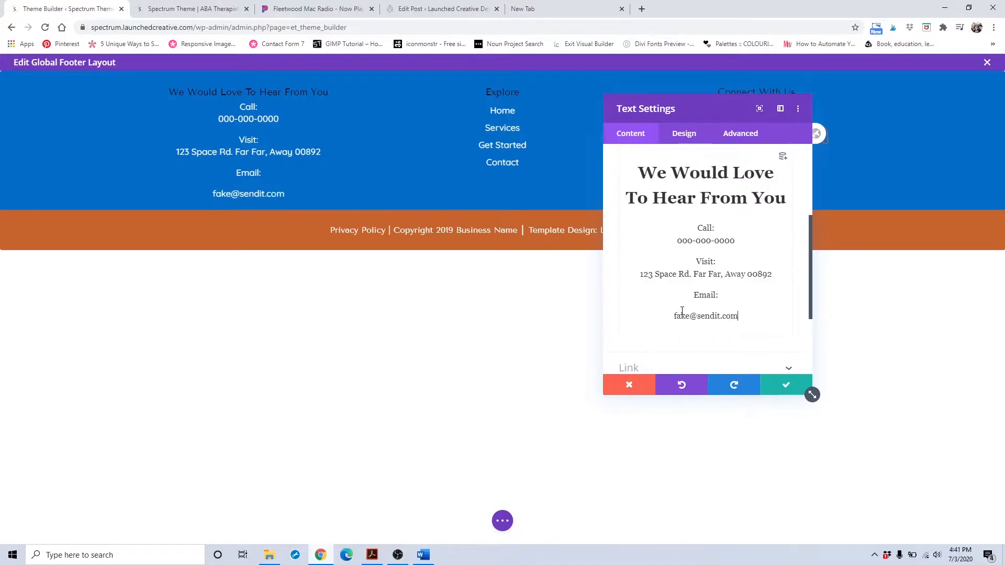
Link the new email address to a mailto: URL with the same address, using New window as the target.
left_click_drag(741, 315, 675, 316)
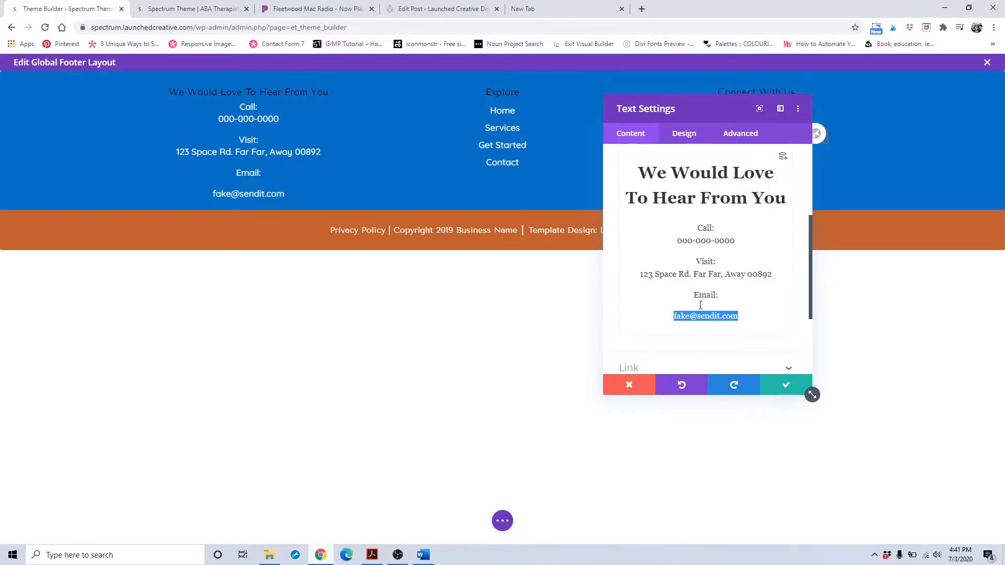
scroll(758, 286, "up", 2)
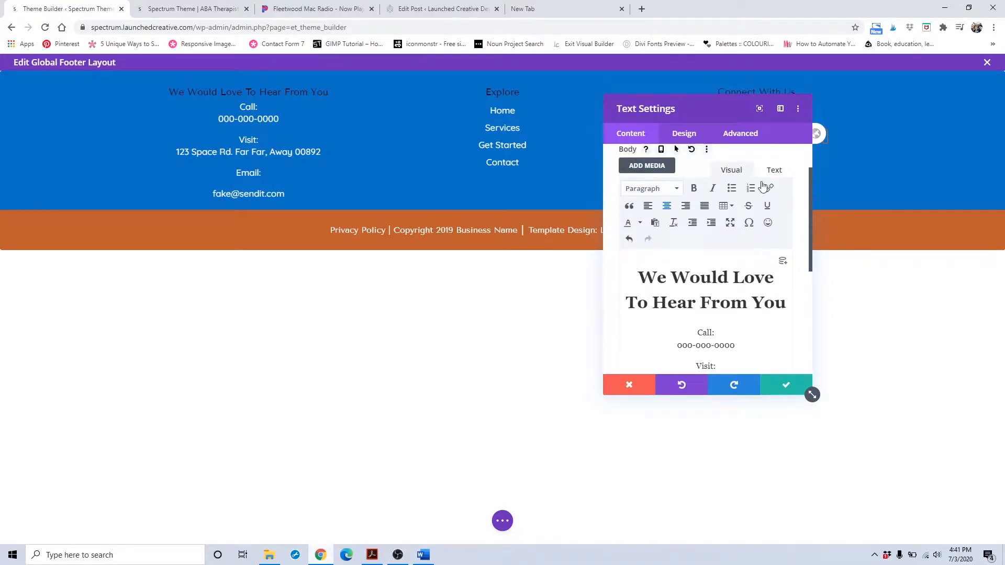
scroll(763, 257, "down", 3)
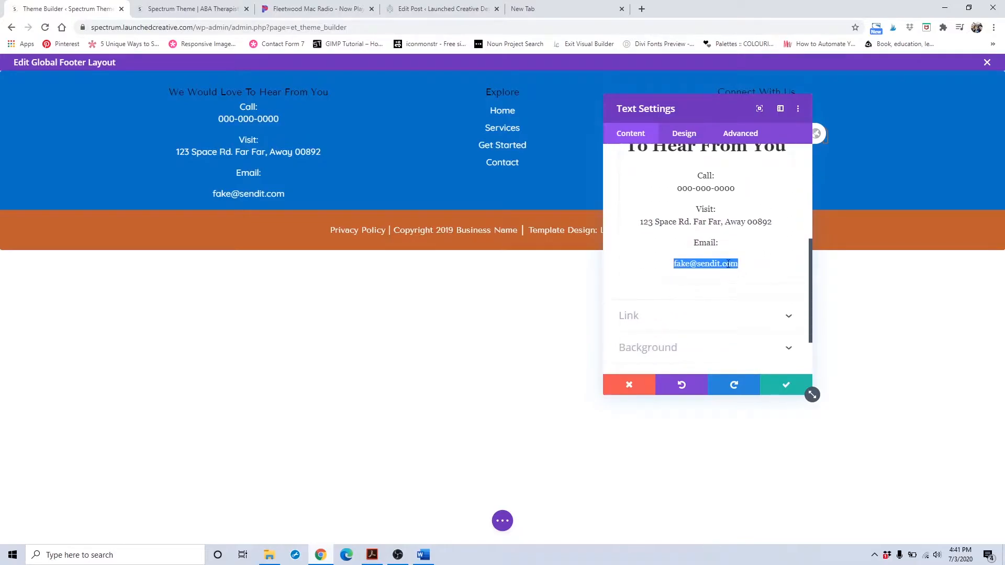
scroll(728, 265, "up", 4)
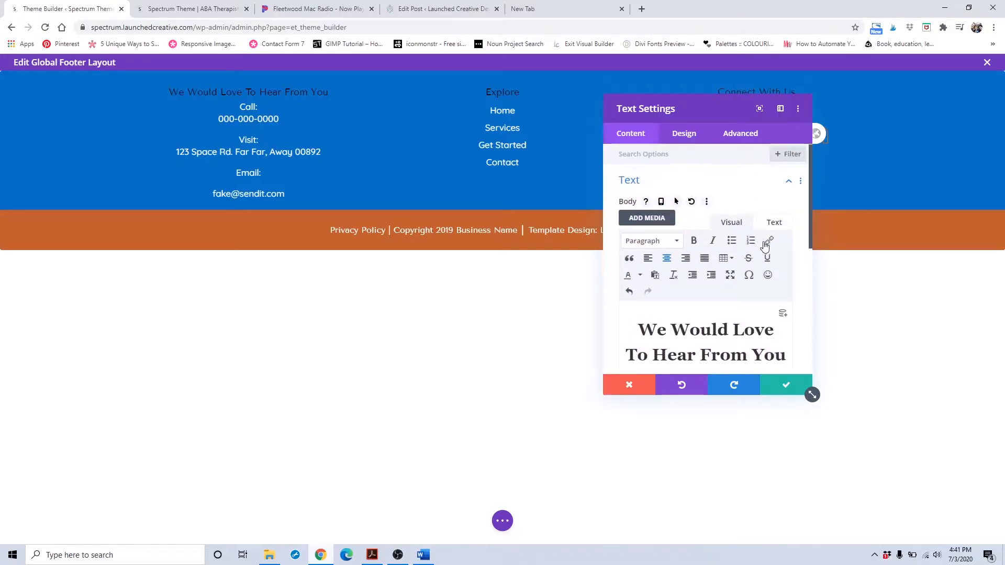
left_click(769, 241)
type("mailto:")
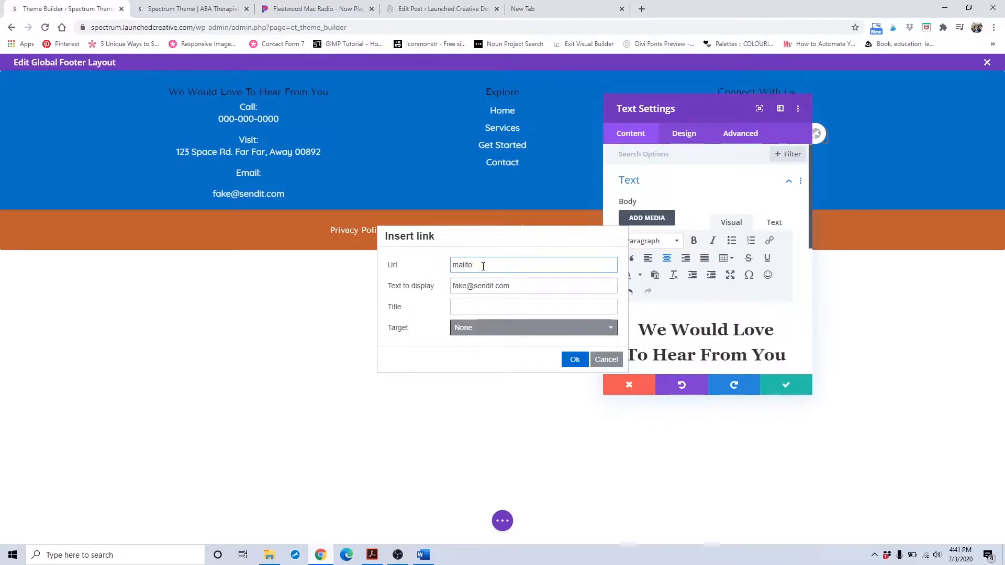
triple_click(483, 285)
key("ctrl+c")
left_click(526, 257)
type("to:")
key("ctrl+v")
left_click(482, 327)
left_click(471, 361)
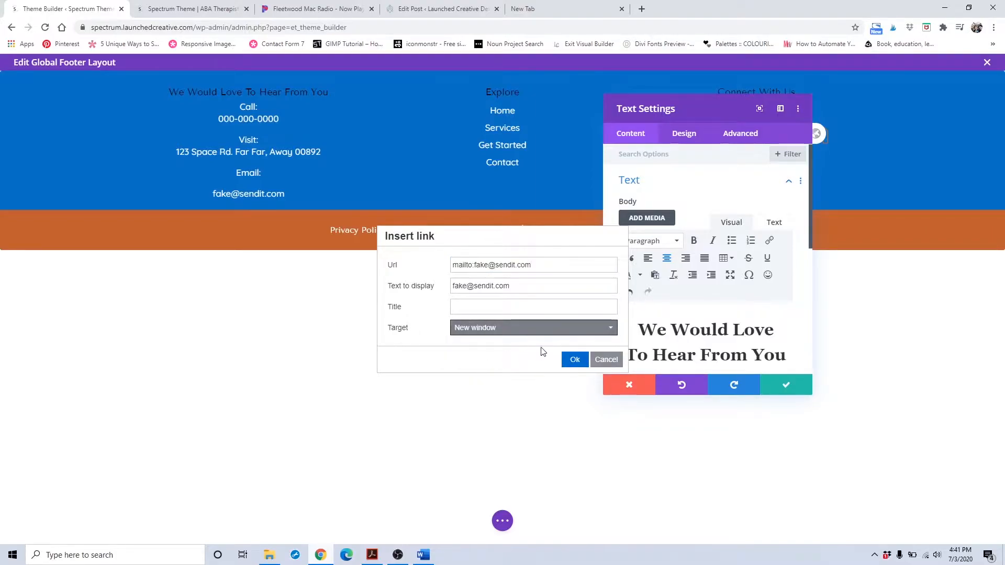
left_click(576, 359)
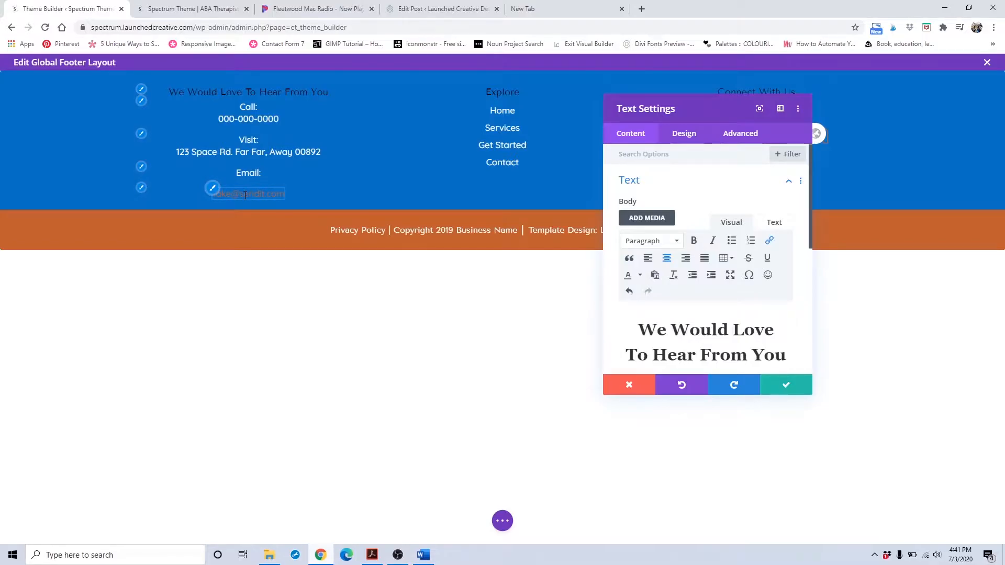
Set the linked email address's text color to turquoise.
scroll(701, 272, "down", 3)
scroll(693, 338, "up", 1)
scroll(695, 335, "down", 4)
scroll(701, 332, "up", 5)
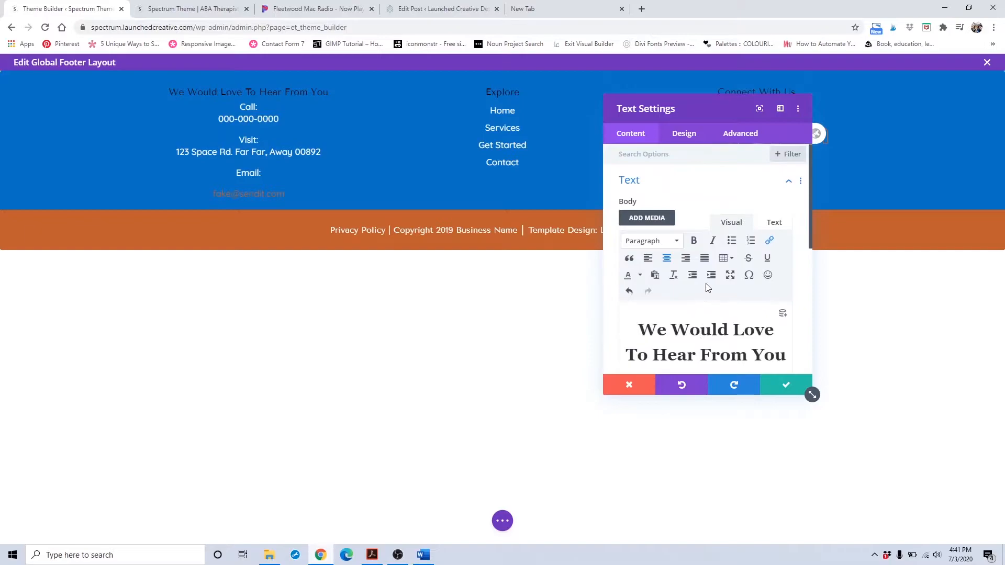
left_click(640, 279)
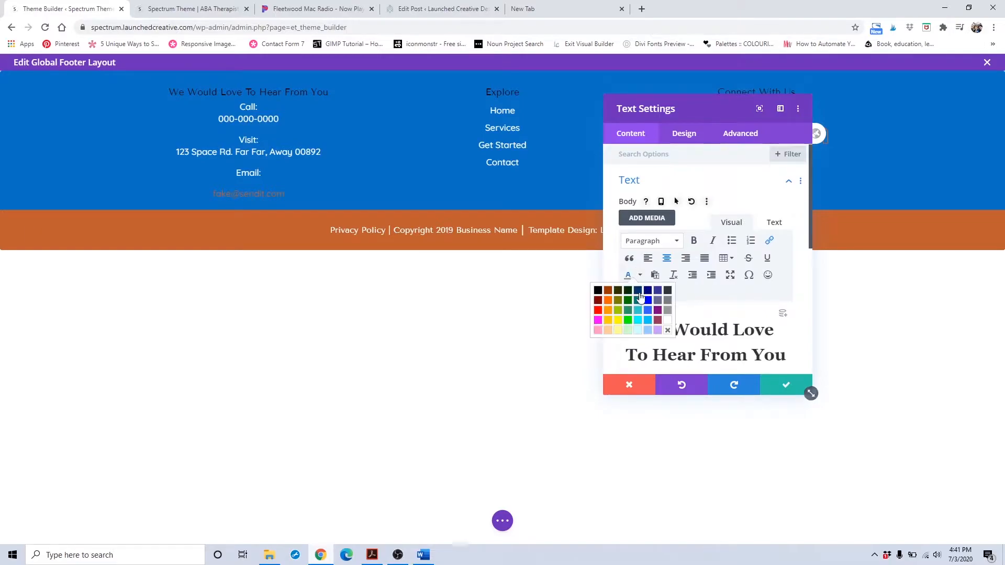
left_click(636, 311)
Set the linked email address's text color to white.
scroll(635, 308, "down", 1)
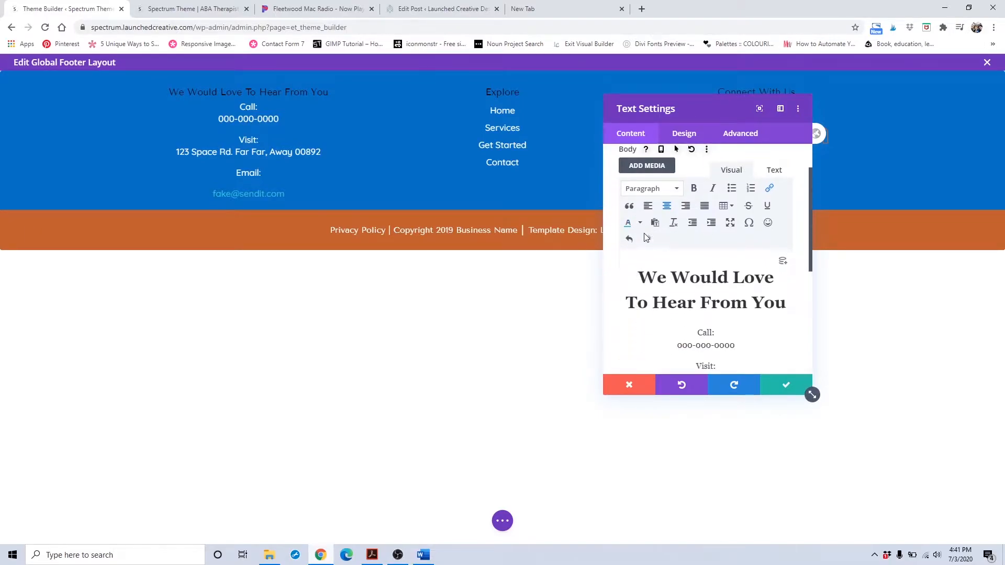
left_click(639, 222)
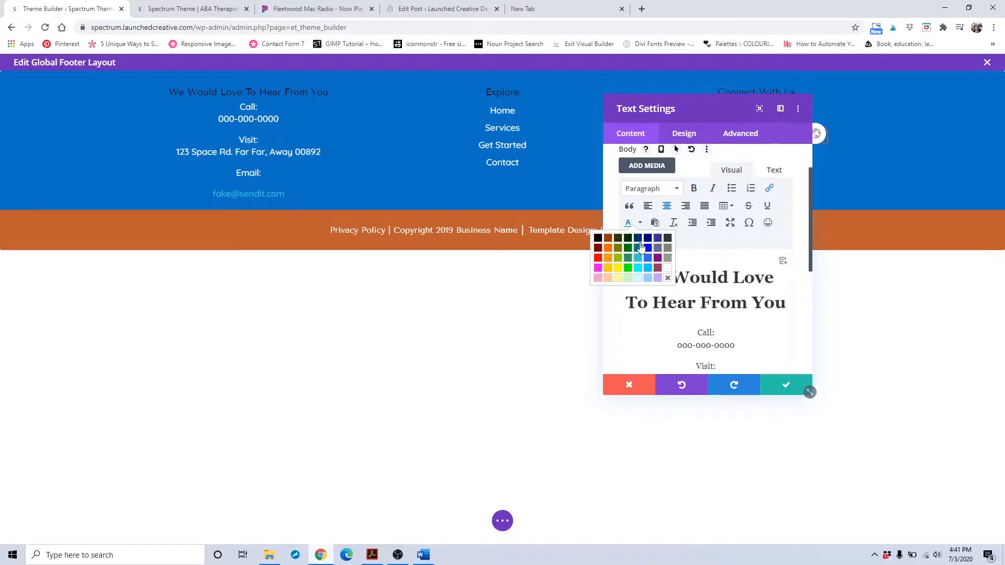
left_click(666, 268)
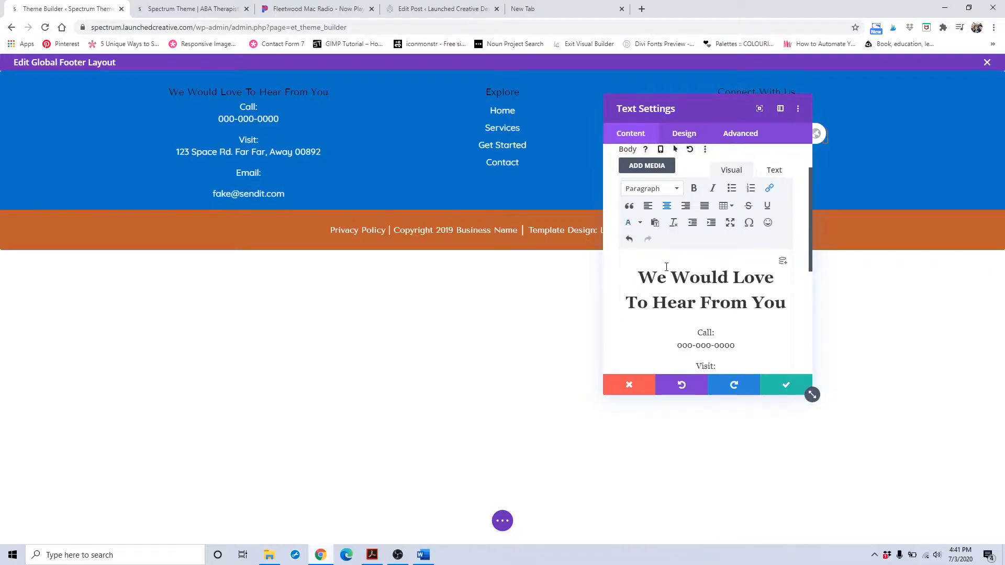
Examine the color codes around the email link in the contact text module's HTML source.
left_click(774, 171)
scroll(699, 234, "down", 1)
double_click(684, 206)
double_click(677, 236)
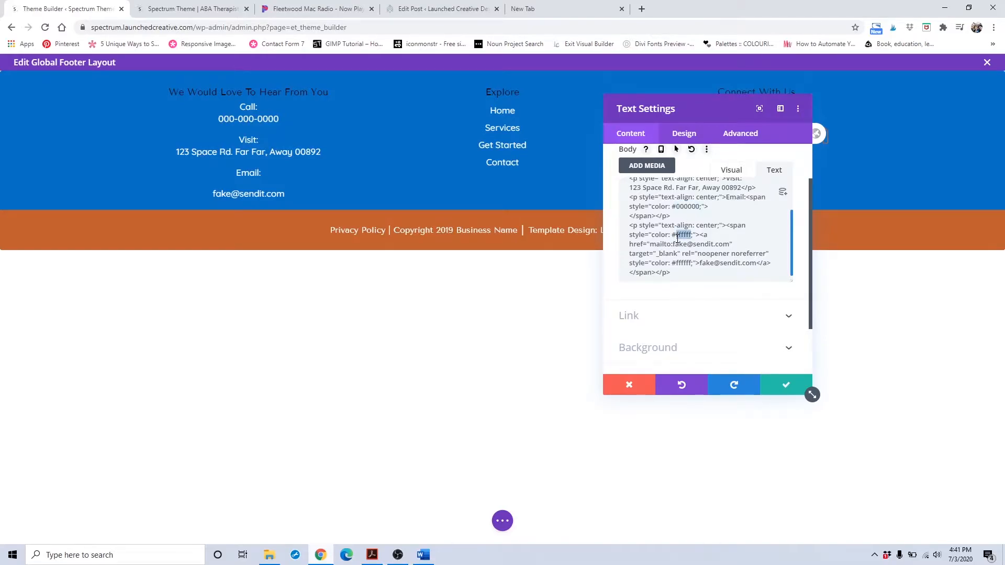
Discard the unsaved edits to the contact text module.
left_click(629, 385)
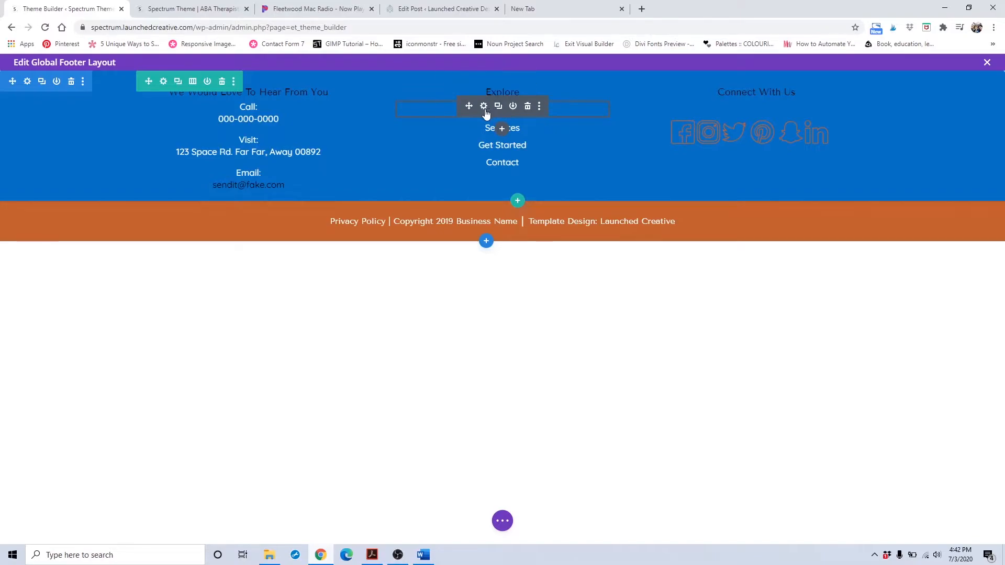
Select the four Explore link buttons together and open their shared design settings.
left_click(485, 110)
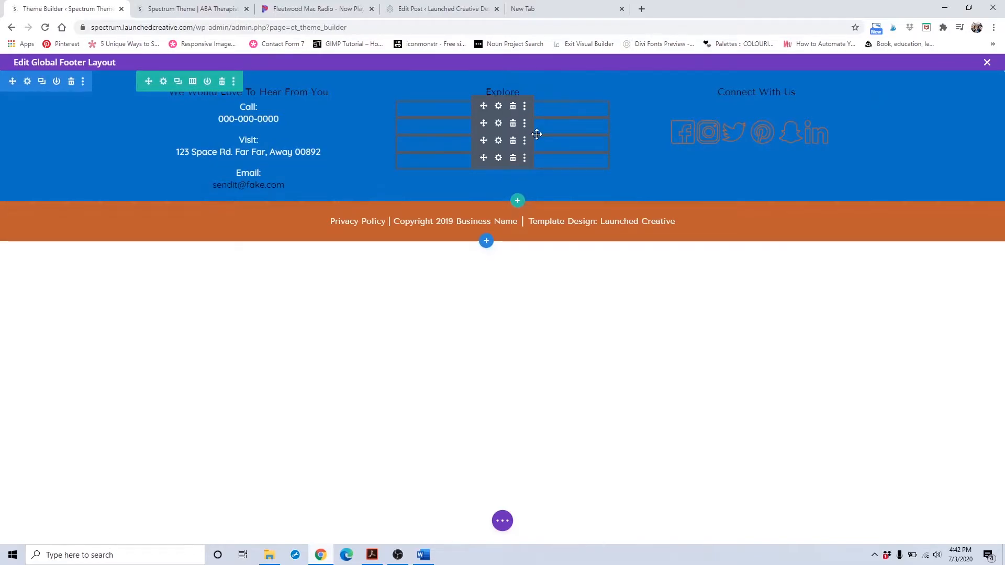
left_click(500, 110)
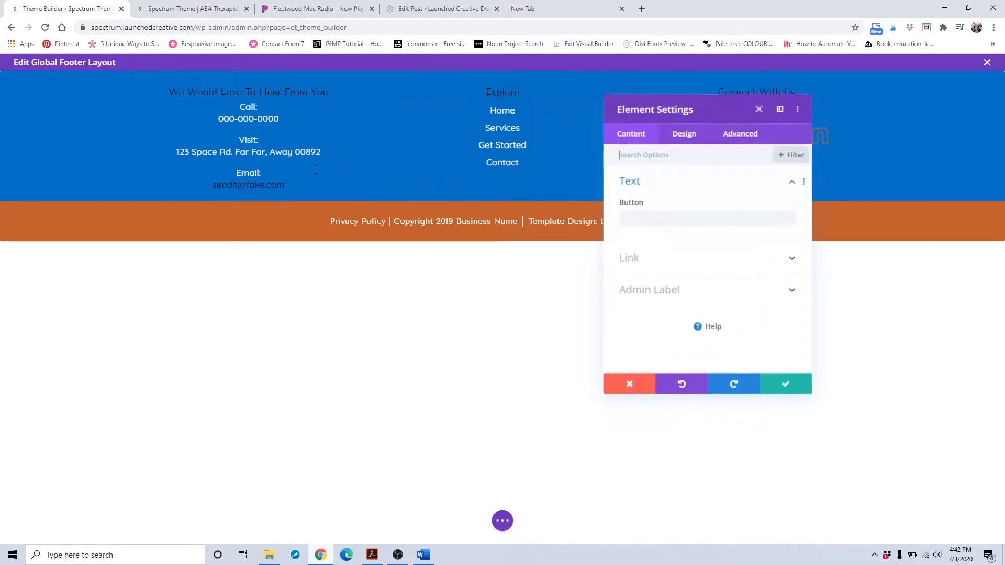
left_click(684, 142)
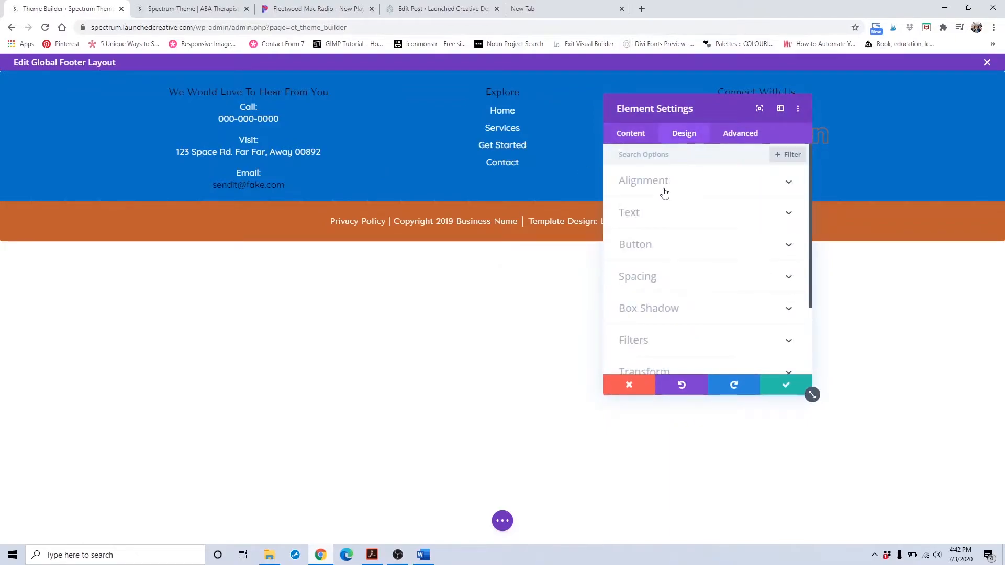
Try left alignment on the Explore buttons and return them to center alignment.
left_click(663, 212)
scroll(675, 191, "up", 2)
left_click(681, 180)
left_click(659, 224)
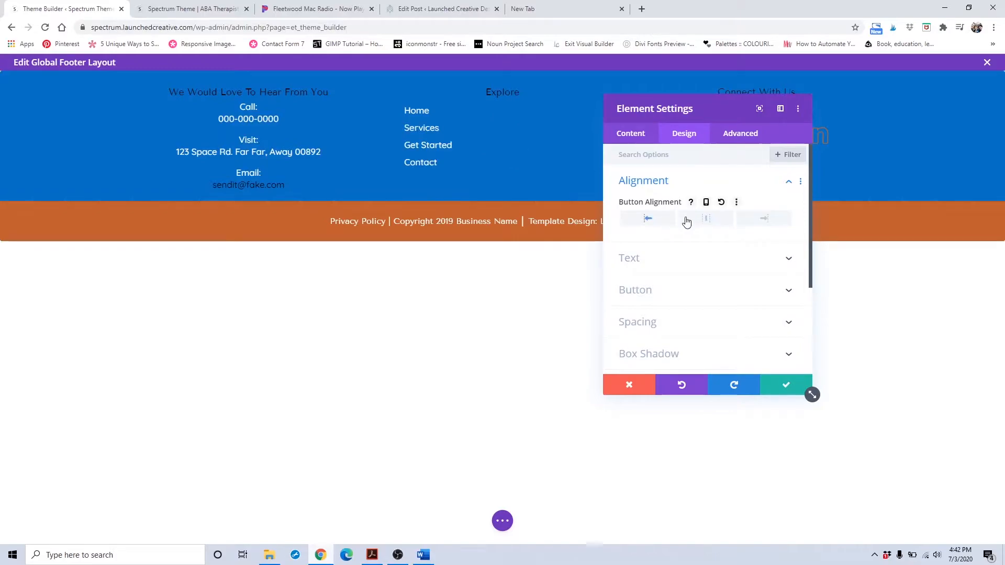
left_click(685, 218)
Try black as the Explore buttons' text color and change it to red.
scroll(710, 296, "down", 3)
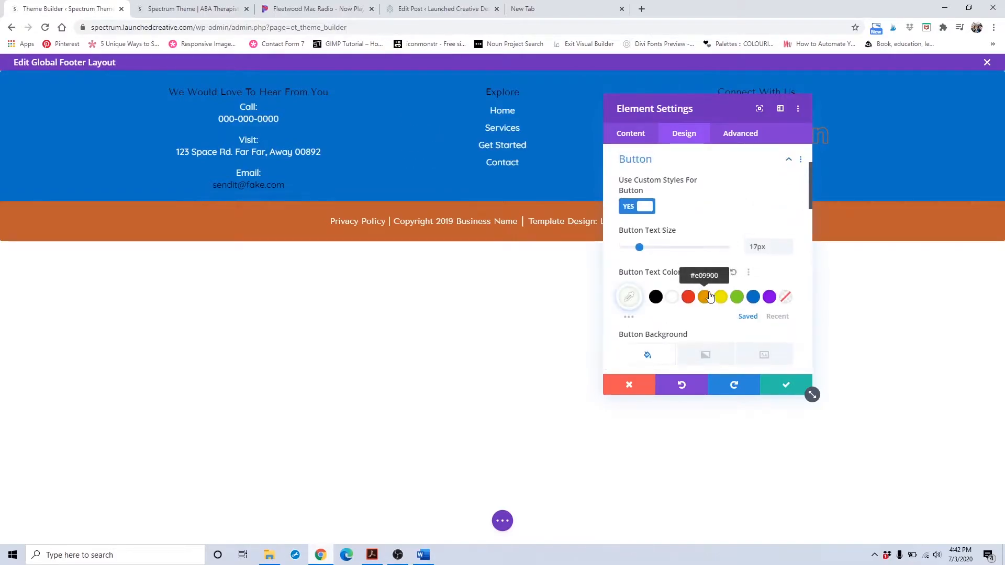
left_click(655, 245)
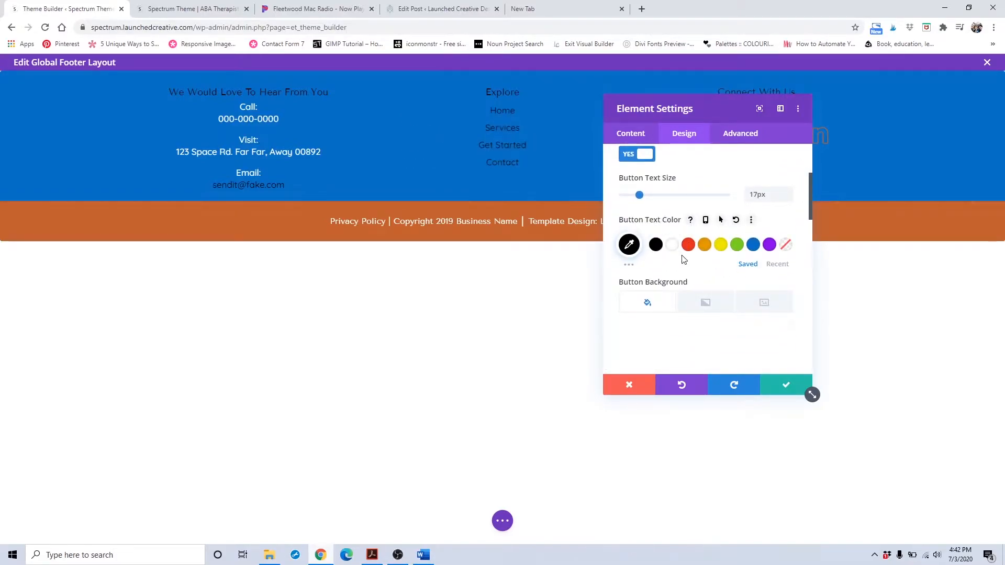
scroll(701, 262, "down", 1)
left_click(688, 193)
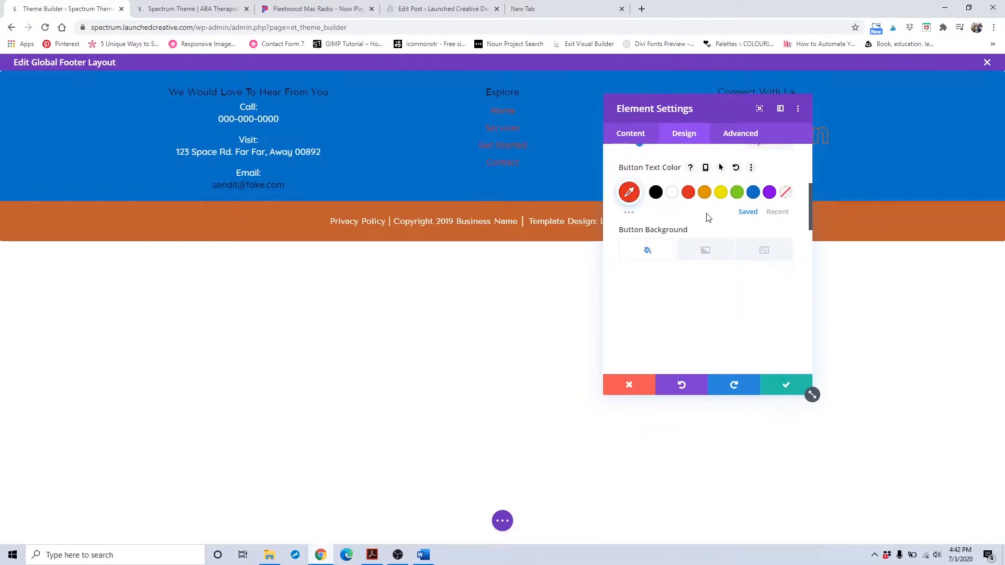
Remove the Explore buttons' background color and restore the transparent rgba(0,0,0,0) background.
scroll(705, 218, "down", 1)
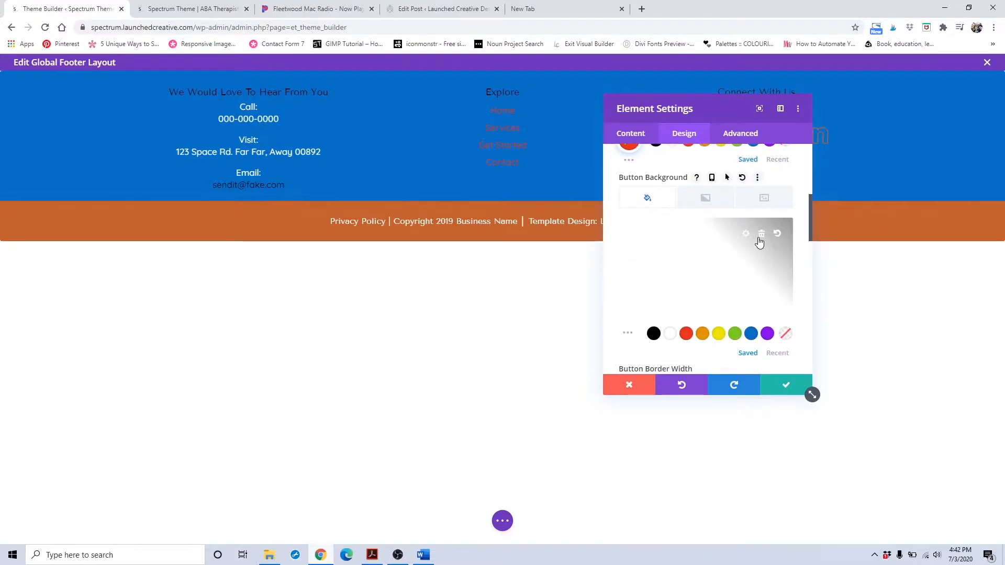
left_click(760, 235)
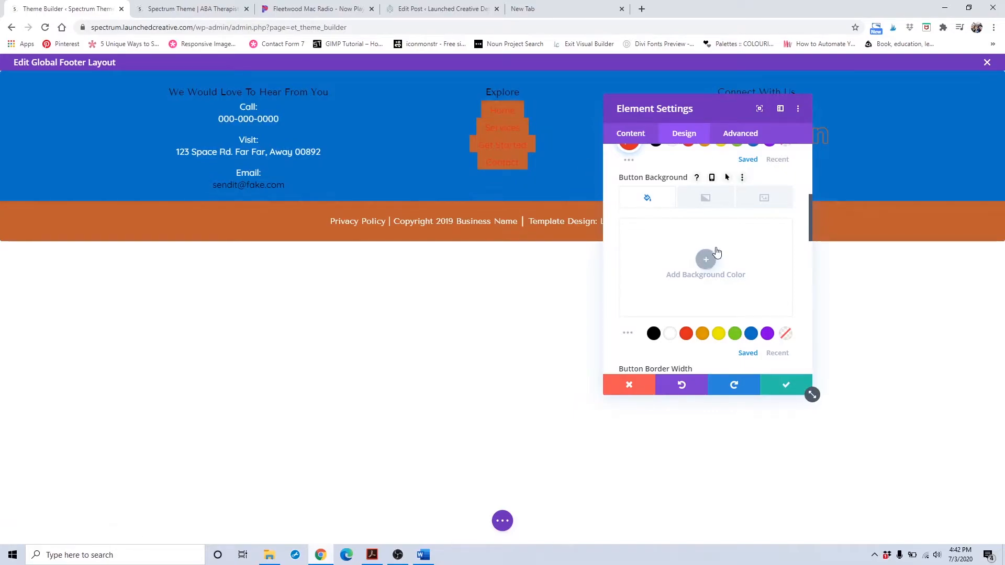
left_click(727, 184)
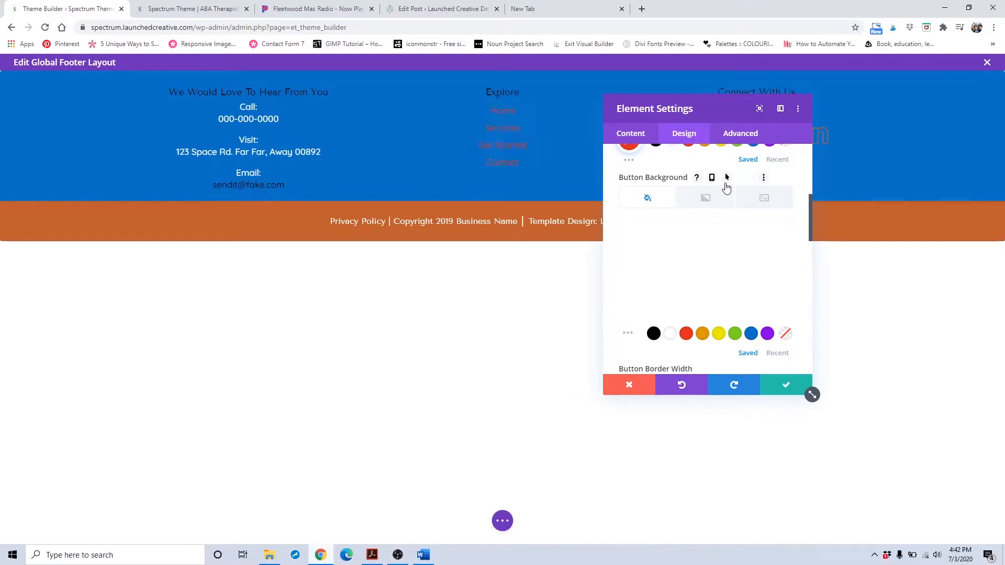
left_click(713, 255)
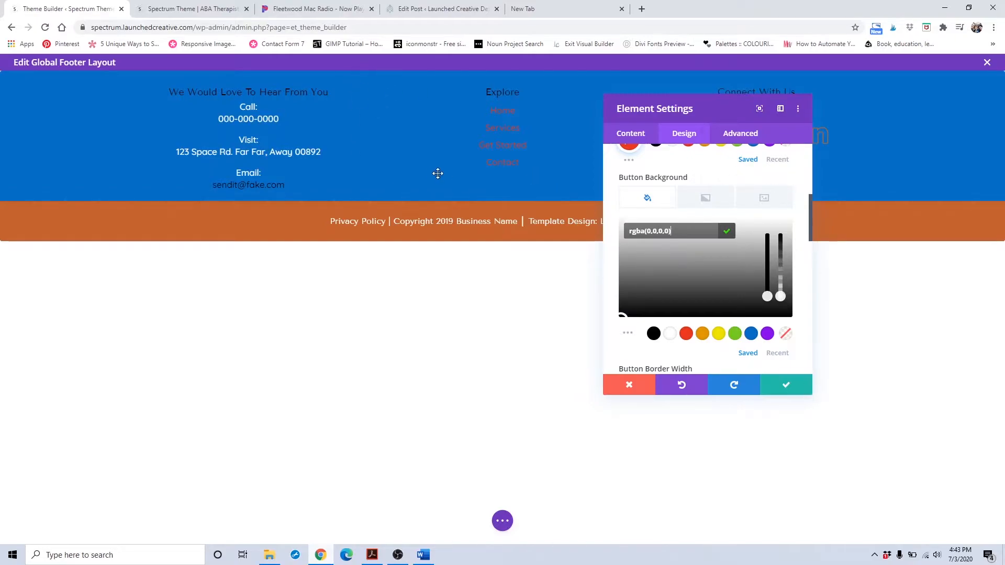
Review the button background and border options and save the Explore buttons' design changes.
scroll(701, 294, "down", 2)
scroll(701, 294, "up", 1)
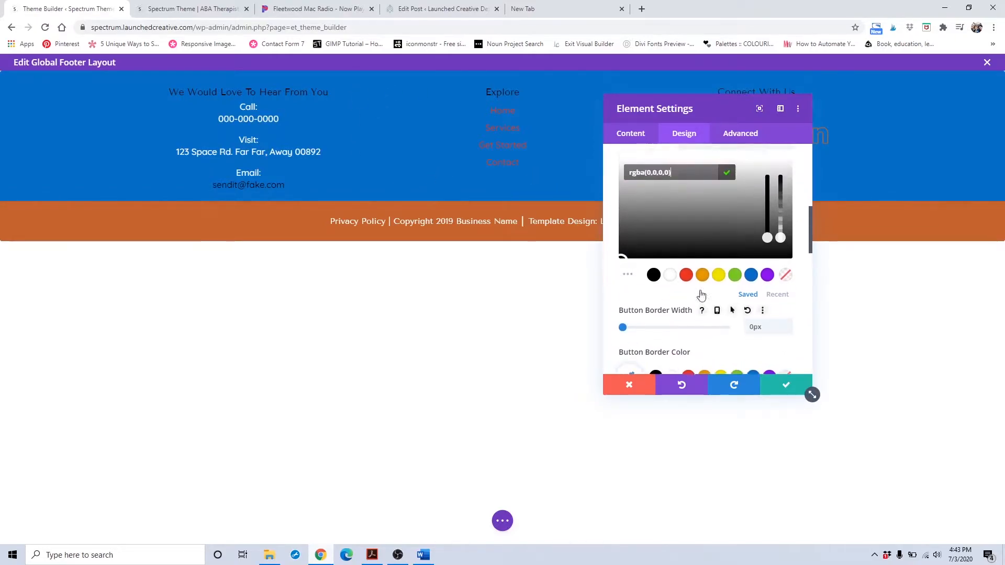
scroll(701, 294, "up", 1)
scroll(744, 257, "down", 2)
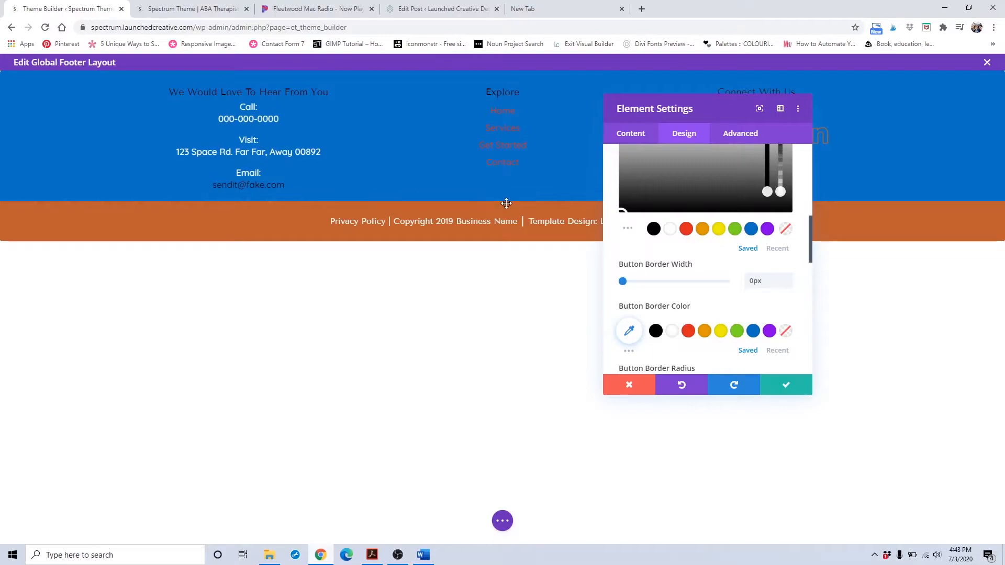
scroll(776, 318, "up", 4)
scroll(775, 318, "down", 1)
scroll(775, 329, "down", 3)
left_click(779, 393)
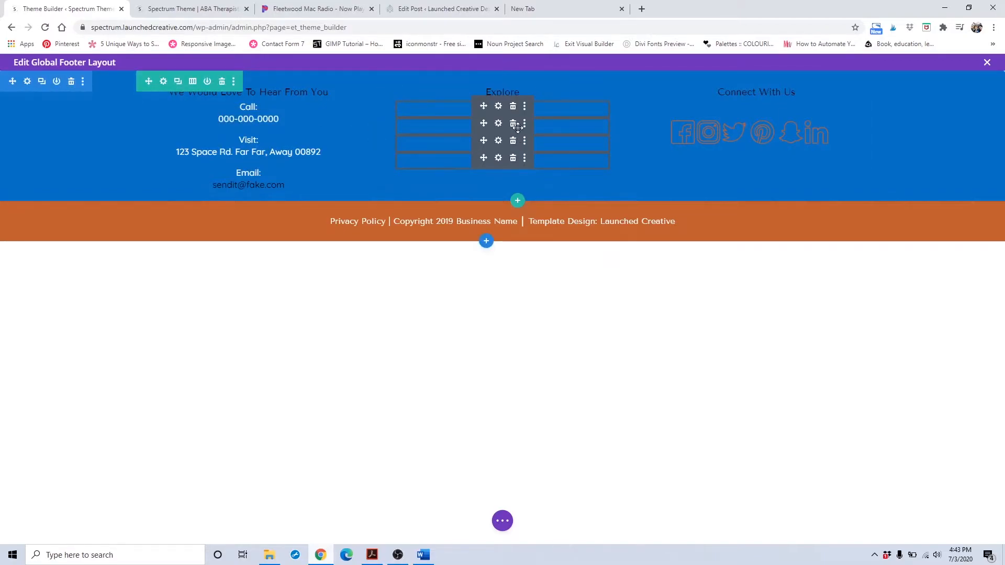
Examine the border, letter spacing and font options in the Explore buttons' shared design settings, and exit without saving.
left_click(498, 107)
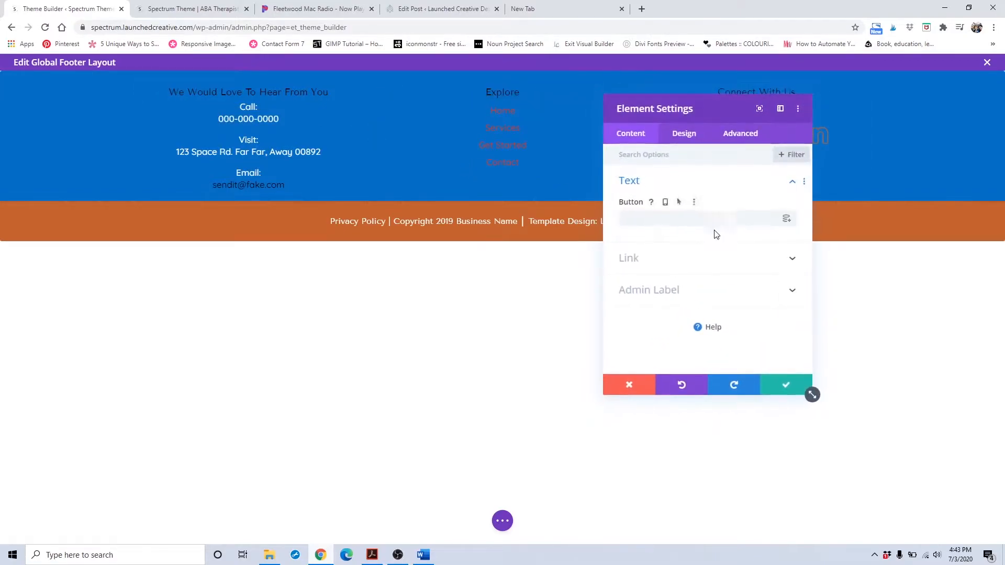
left_click(711, 262)
left_click(688, 134)
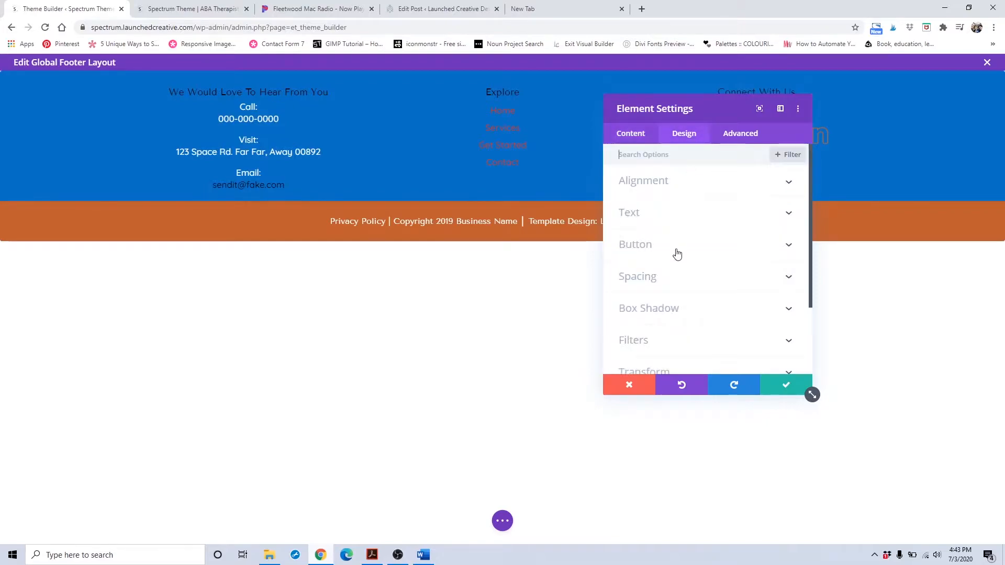
left_click(677, 255)
scroll(677, 253, "down", 5)
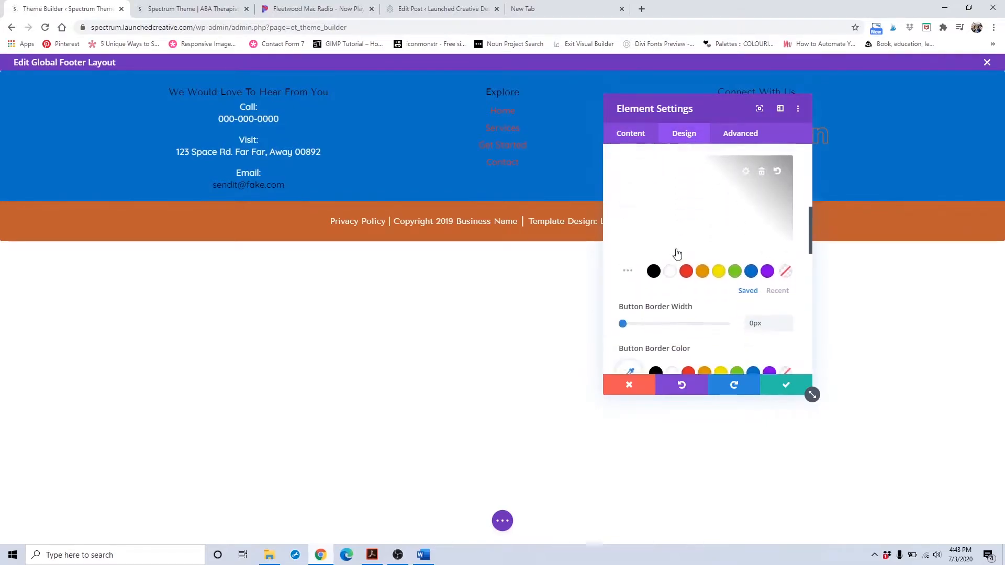
scroll(722, 236, "down", 1)
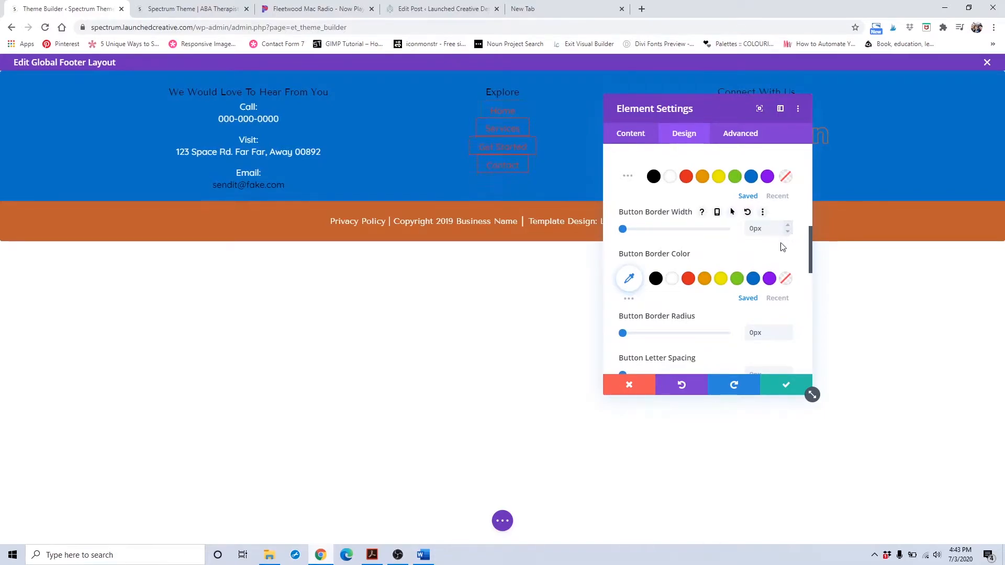
scroll(670, 304, "down", 2)
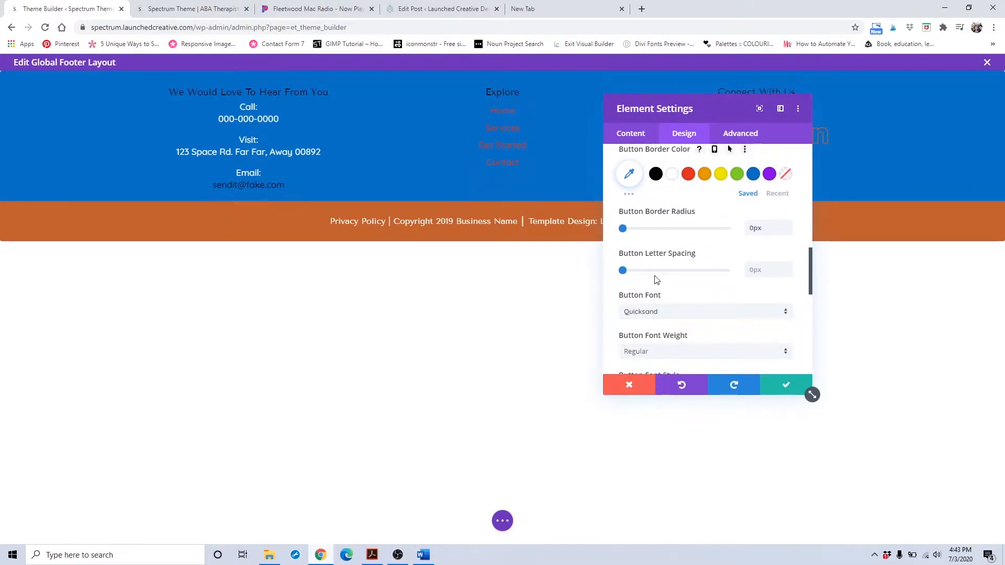
left_click(659, 311)
left_click(788, 314)
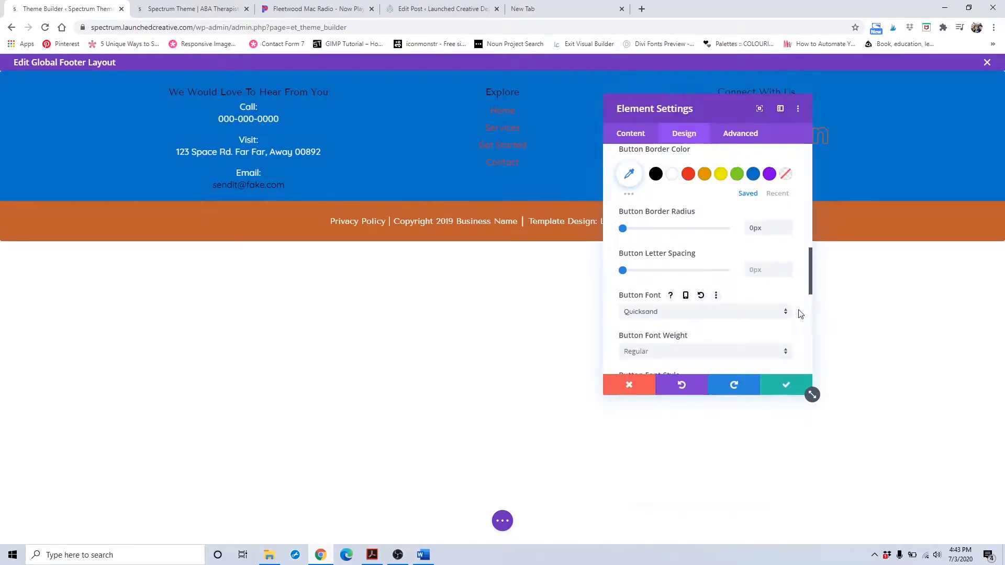
left_click(647, 384)
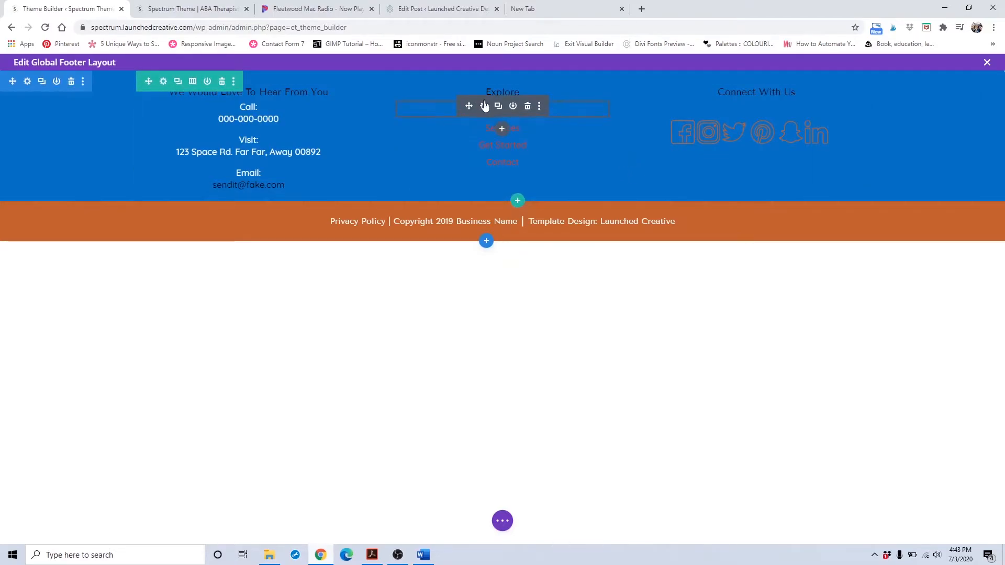
Check the link URL and link target of the Home button under Explore, and exit its settings.
left_click(484, 107)
left_click(710, 258)
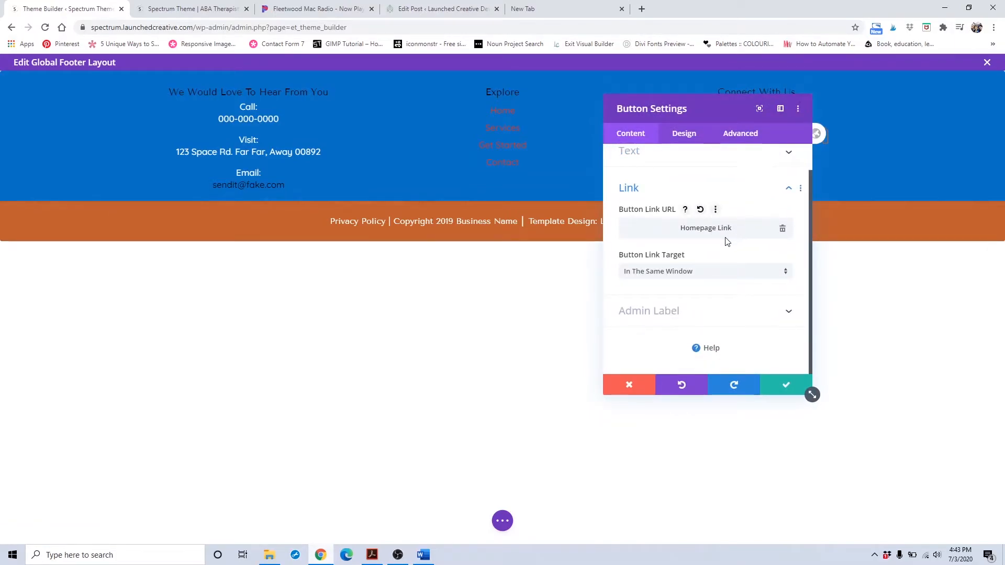
left_click(636, 385)
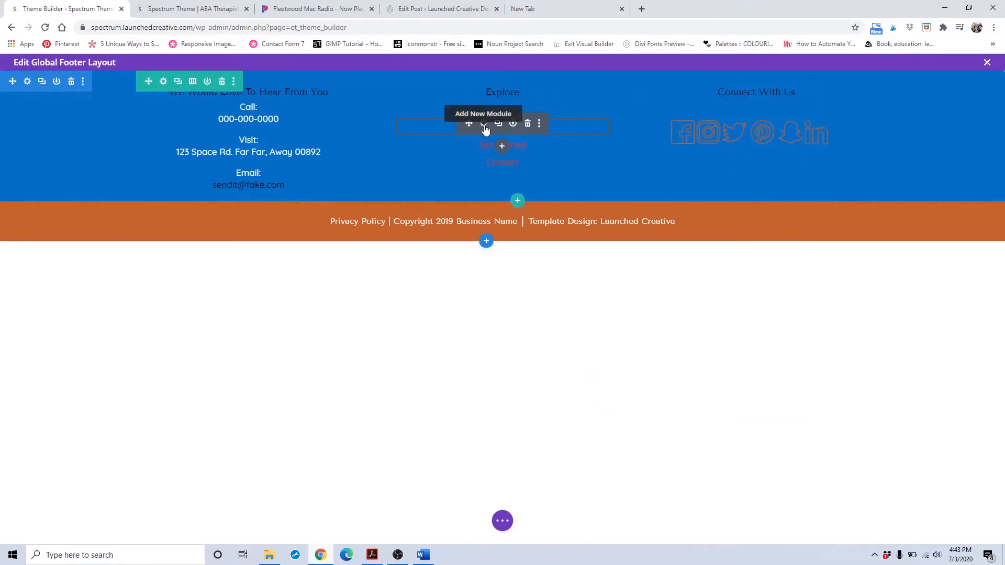
left_click_drag(484, 120, 515, 96)
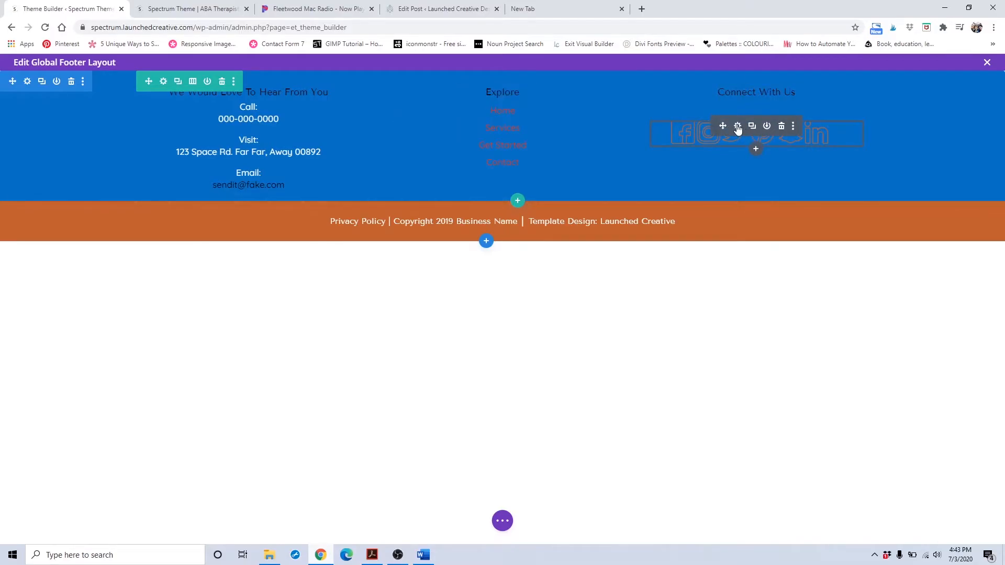
Examine the social icon images of the Connect With Us text module in its visual editor, and close the settings.
left_click(737, 127)
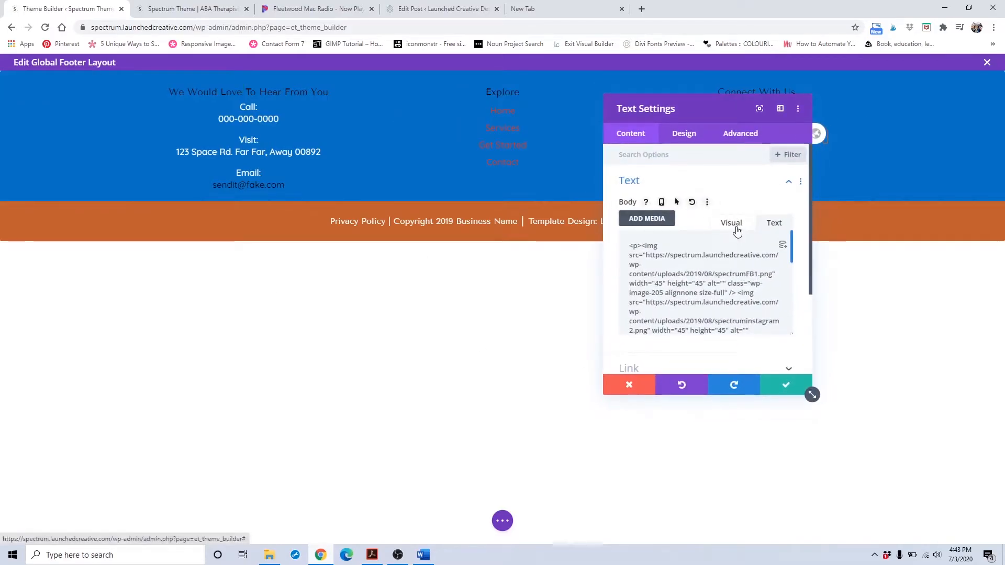
left_click(732, 225)
left_click_drag(700, 109, 224, 87)
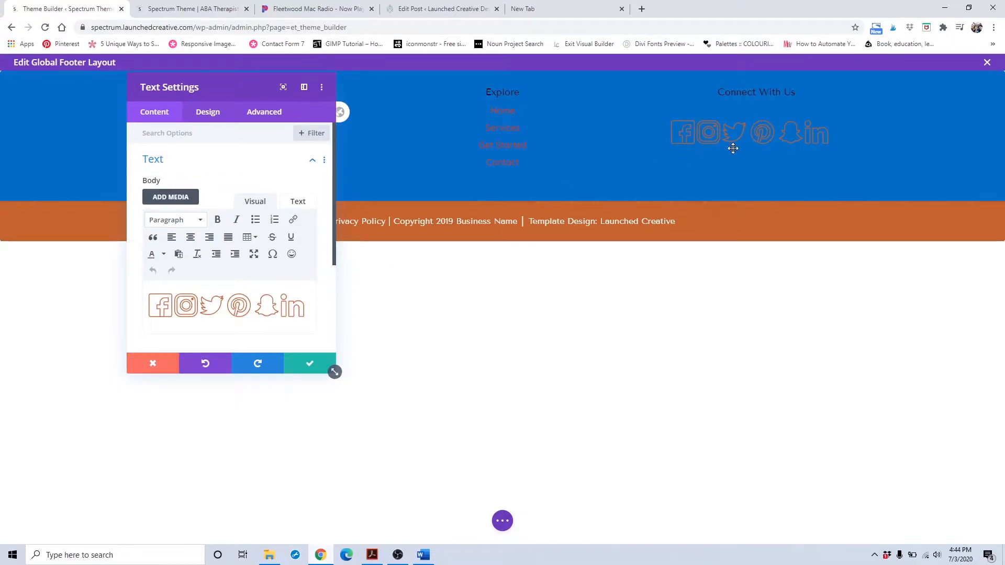
key("Escape")
Insert a Social Media Follow module below the social icon images in the Connect With Us column.
left_click(755, 149)
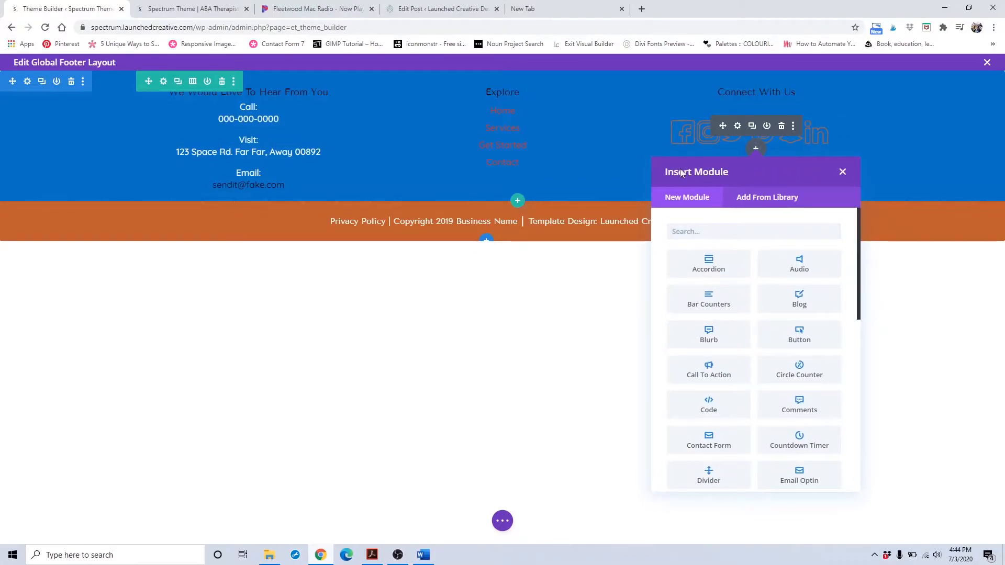
scroll(811, 340, "down", 2)
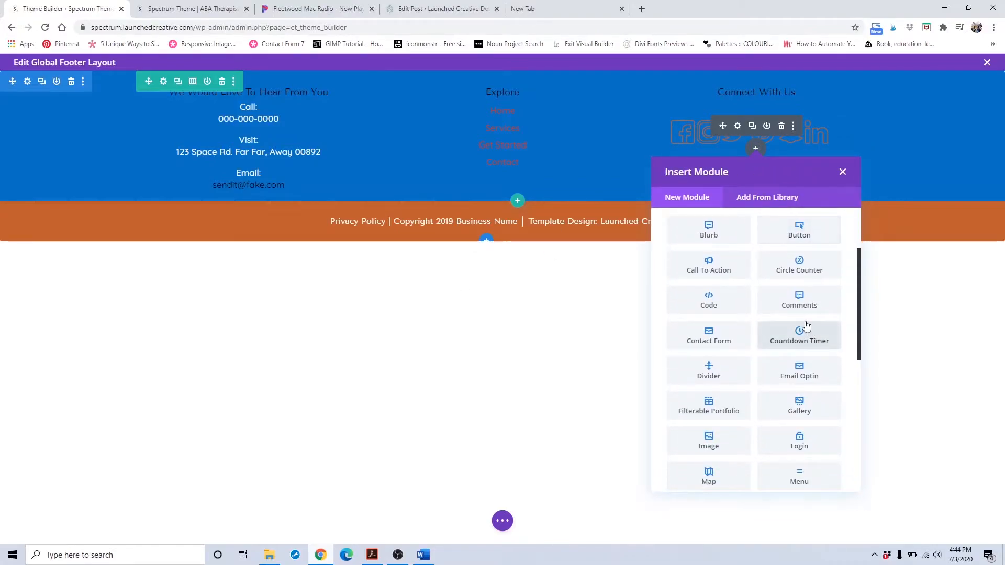
scroll(806, 326, "down", 4)
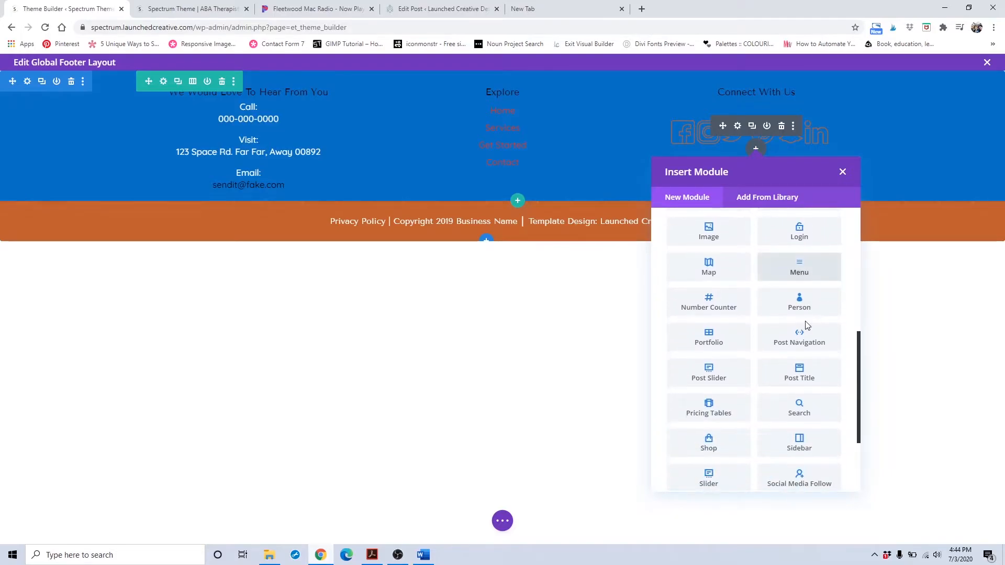
scroll(806, 326, "down", 2)
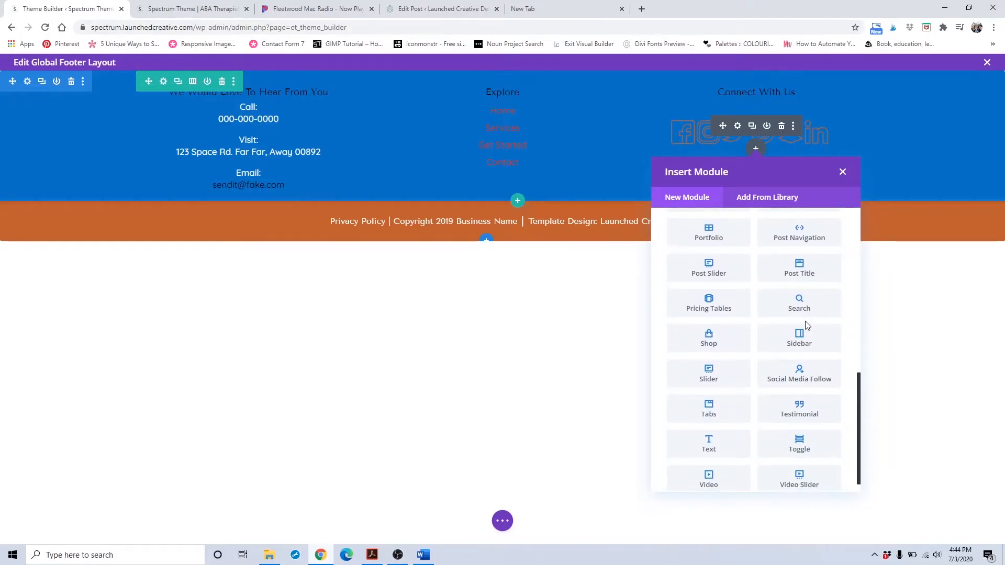
left_click(784, 383)
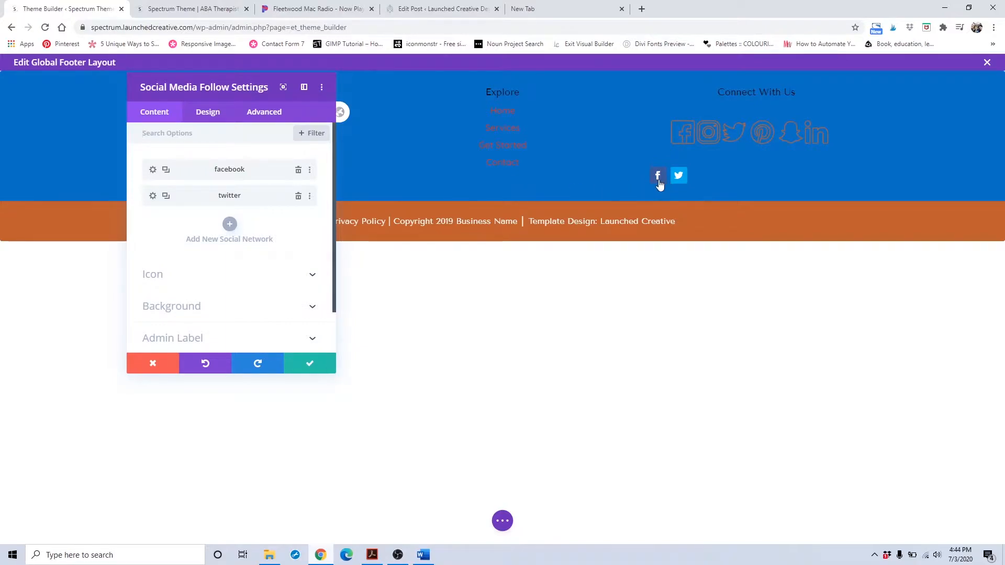
Set the background color of the Facebook icon in the Social Media Follow module to purple.
left_click(152, 170)
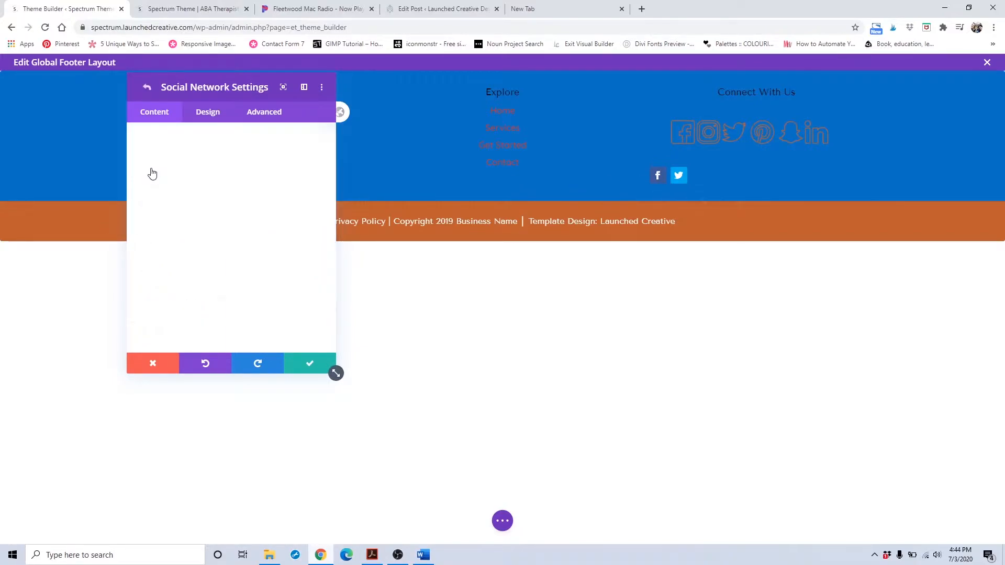
left_click(171, 266)
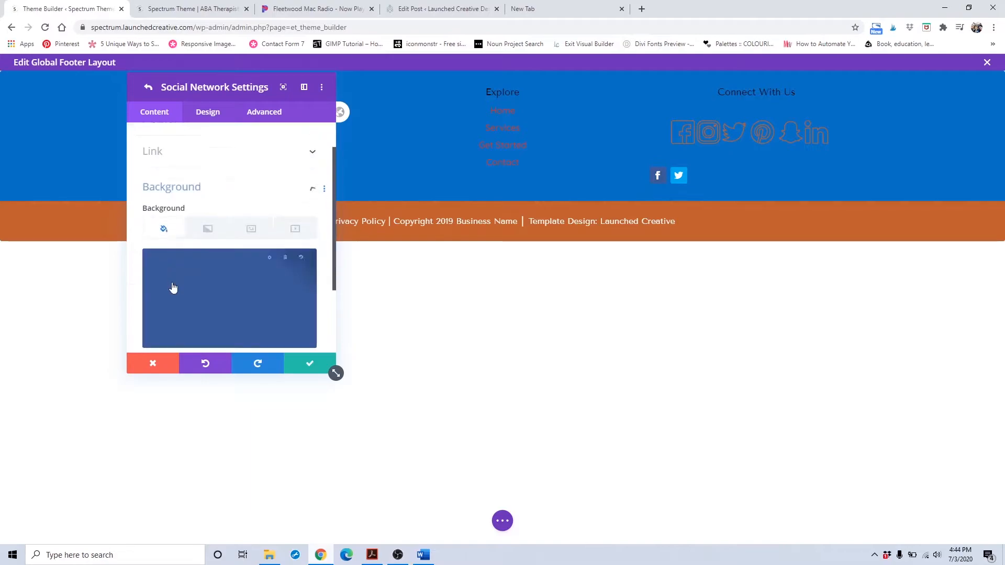
left_click(170, 288)
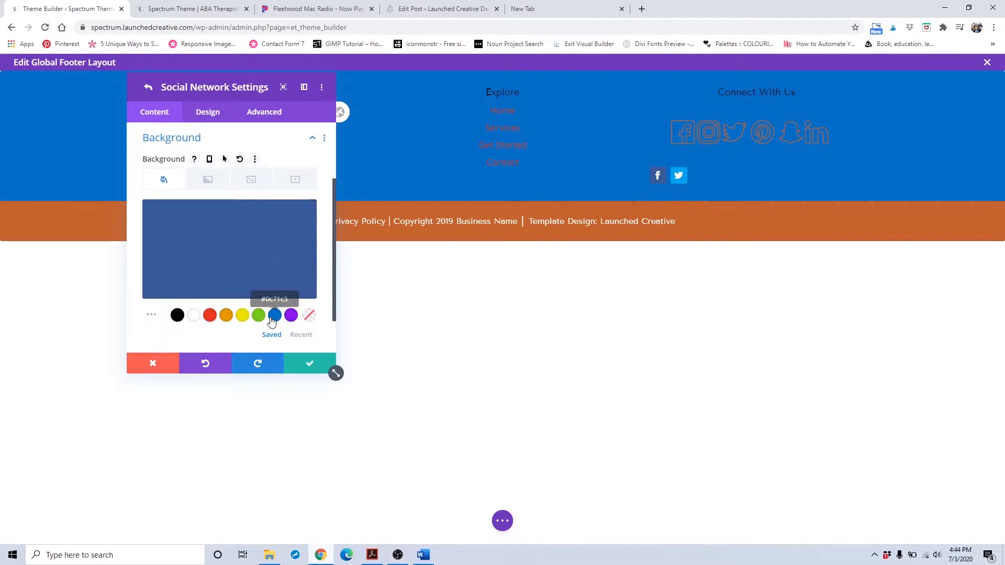
left_click(291, 315)
Set the Facebook icon's color to black and enlarge it with a custom icon font size.
left_click(208, 112)
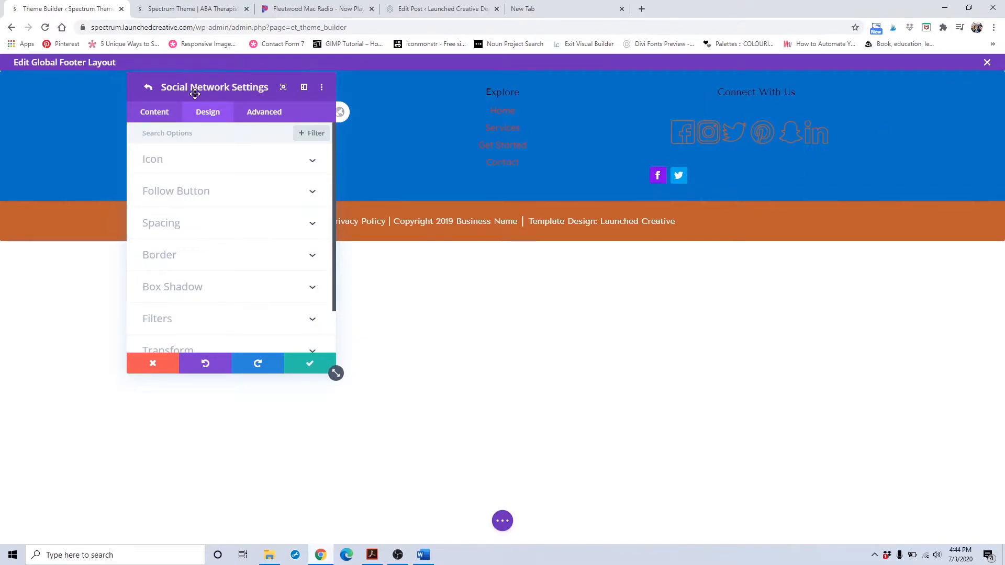
left_click(204, 168)
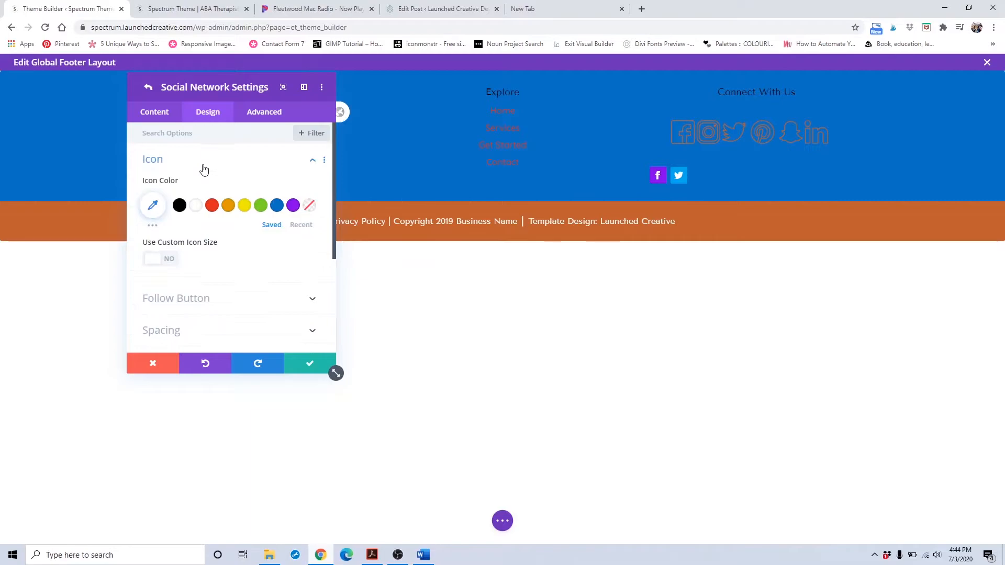
left_click(179, 206)
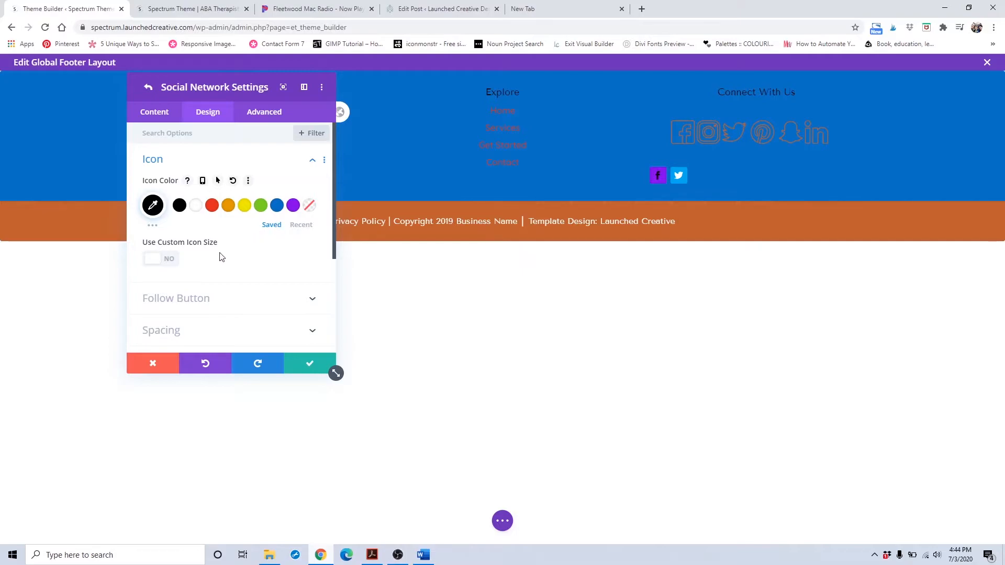
left_click(172, 261)
mouse_move(159, 302)
left_mouse_down()
mouse_move(180, 303)
mouse_move(171, 303)
left_mouse_up()
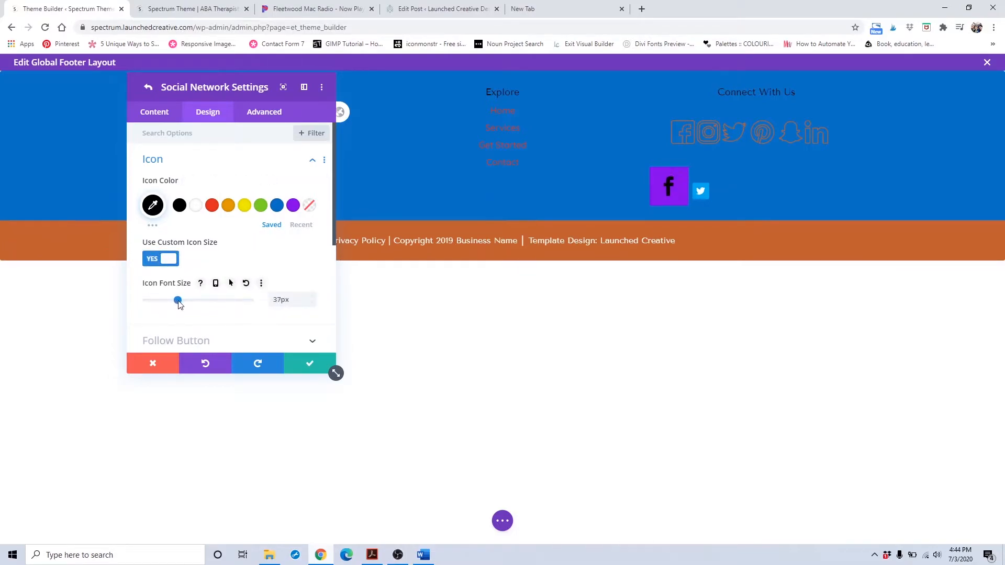
Examine the Facebook icon's account link URL option, and delete the Social Media Follow module without saving its icon edits.
left_click(163, 120)
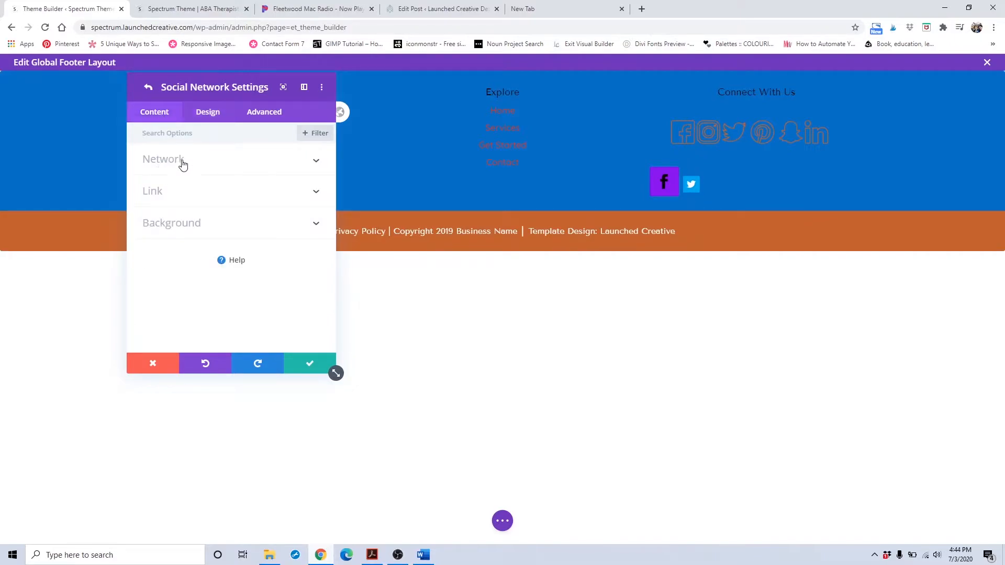
left_click(182, 163)
left_click(230, 240)
left_click(218, 234)
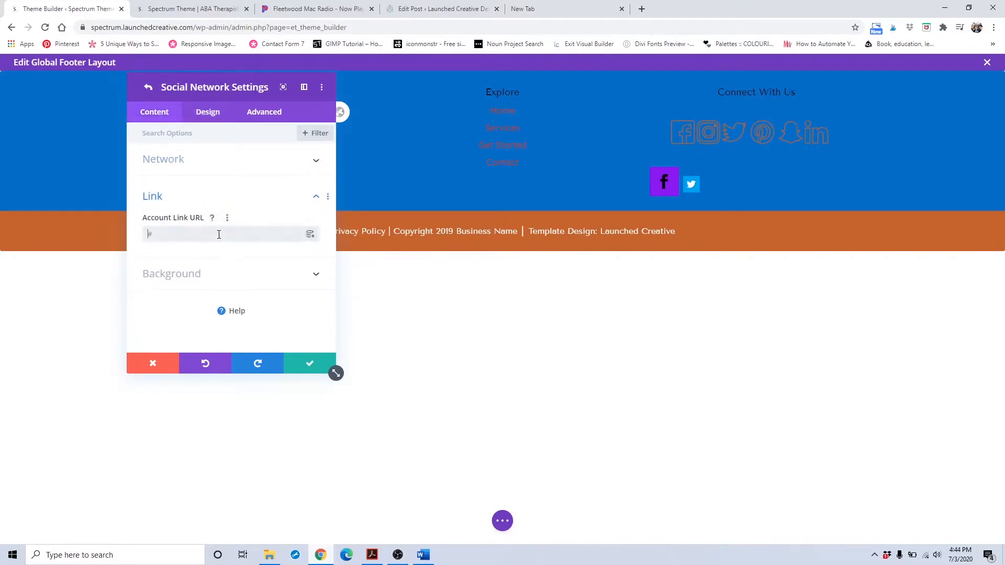
left_click(155, 363)
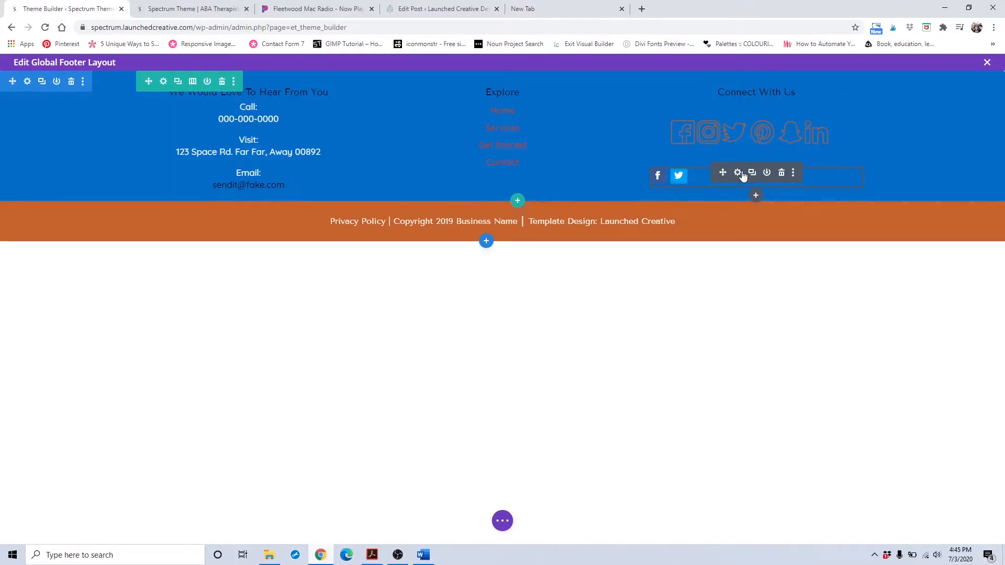
left_click(781, 175)
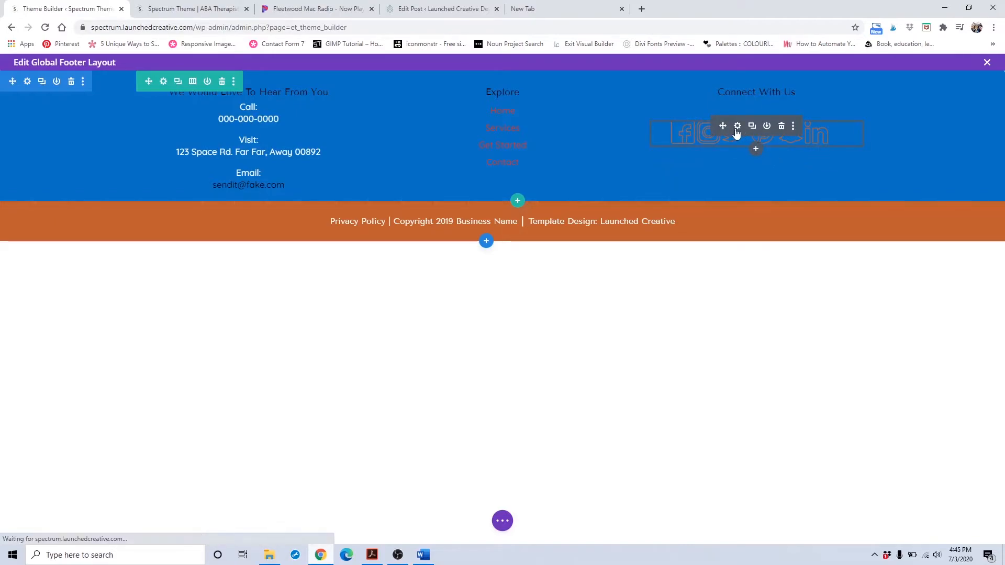
Delete the LinkedIn, Snapchat and Pinterest icon images from the Connect With Us text module.
left_click(737, 127)
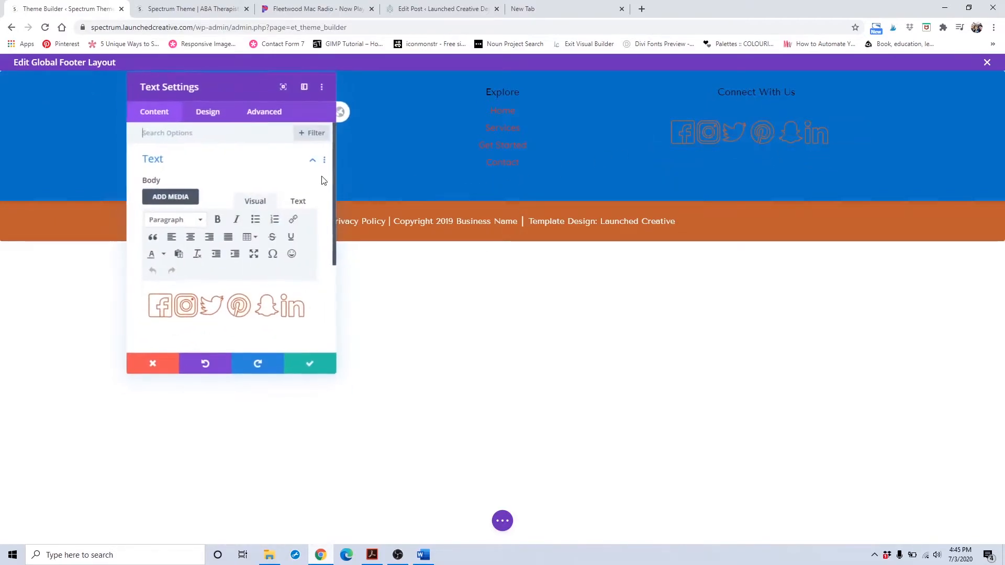
left_click(284, 309)
key("BackSpace")
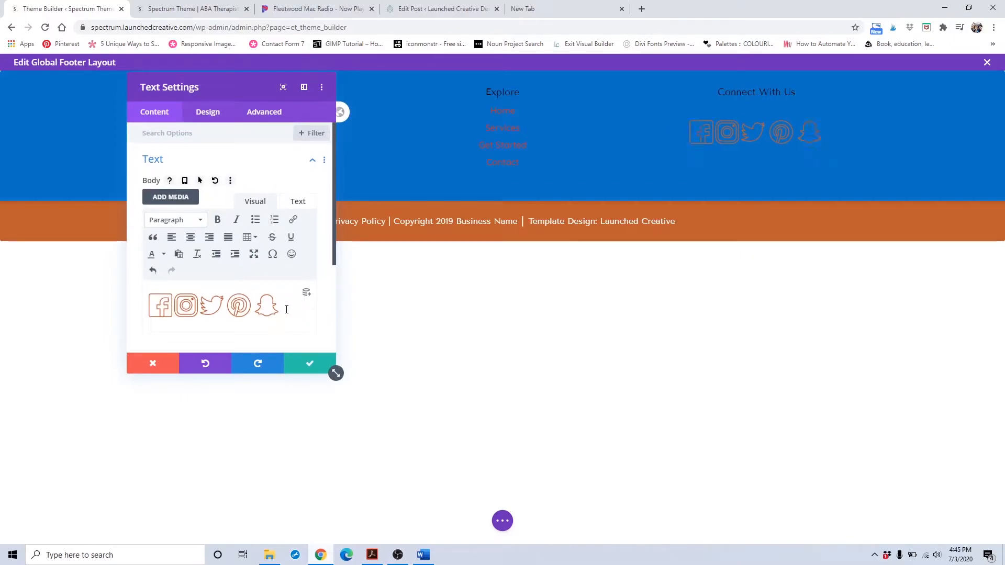
left_click(268, 309)
key("BackSpace")
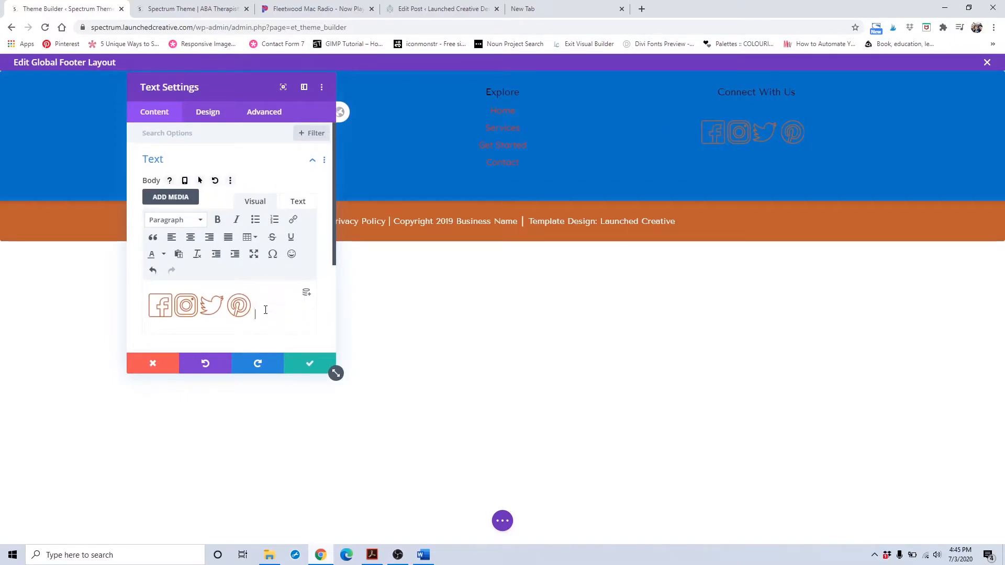
left_click(245, 308)
key("BackSpace")
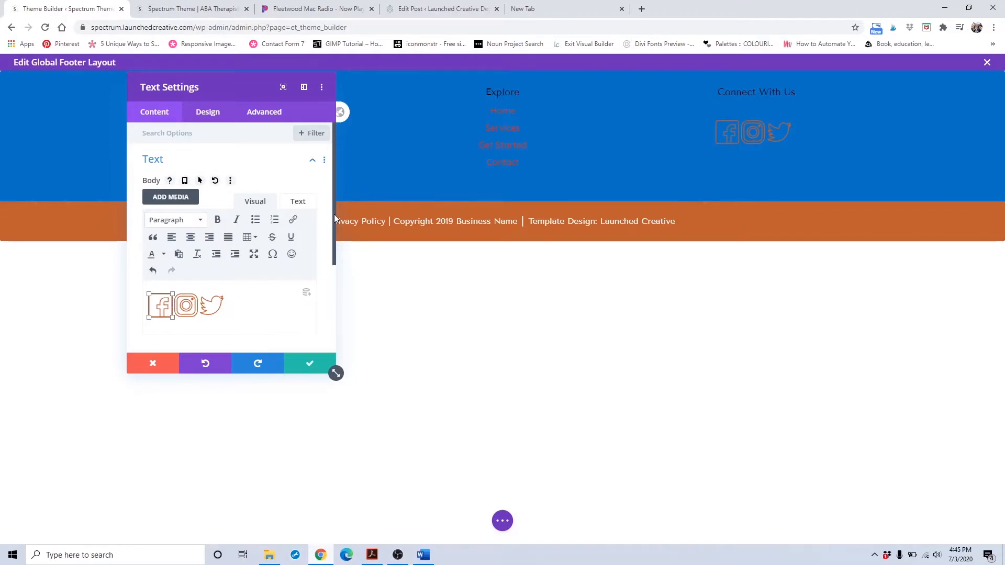
Try inserting a link on the Facebook icon image with the target New window, and discard the text module's changes.
left_click(292, 219)
left_click(448, 277)
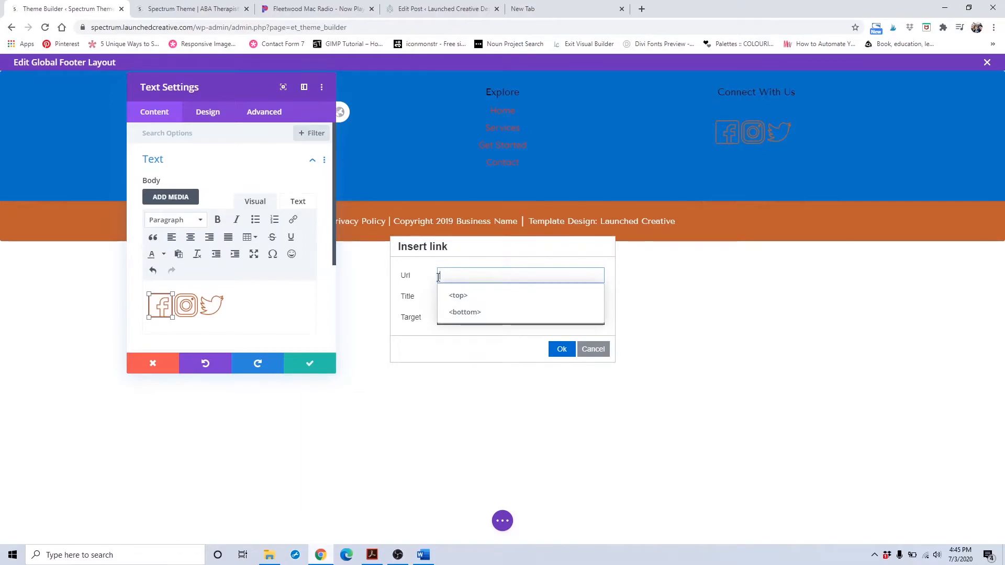
left_click(439, 320)
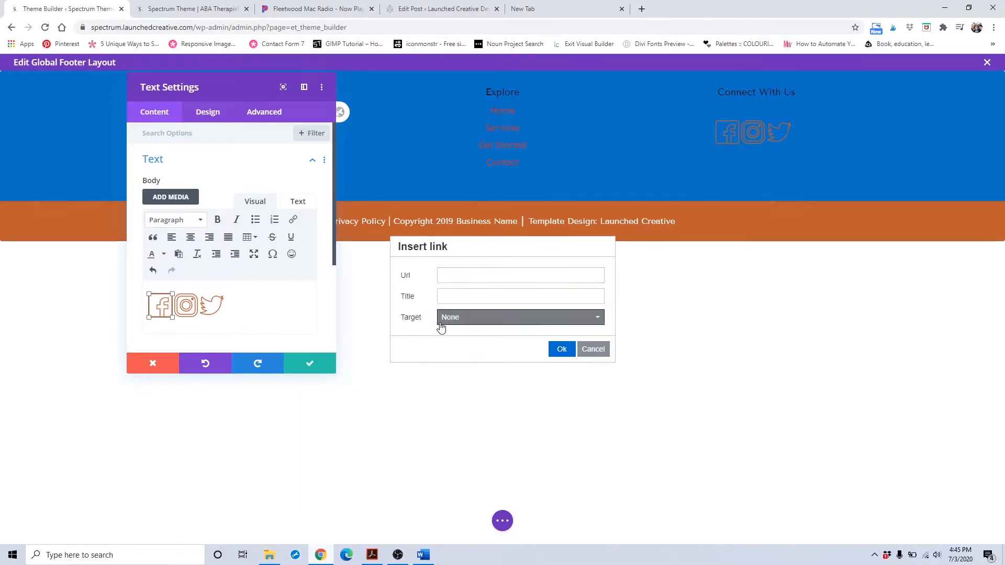
left_click(450, 357)
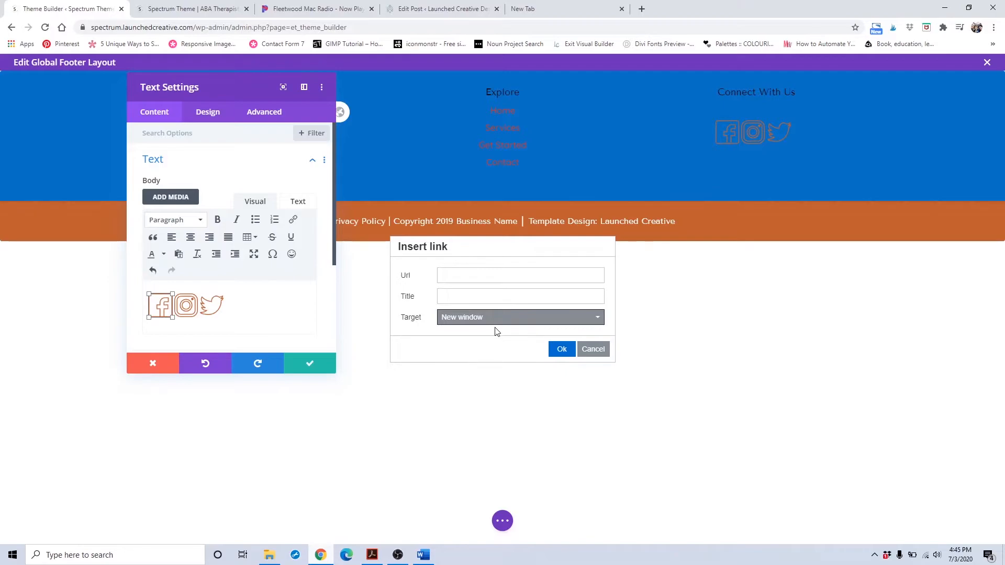
left_click(188, 315)
left_click(212, 308)
left_click(160, 360)
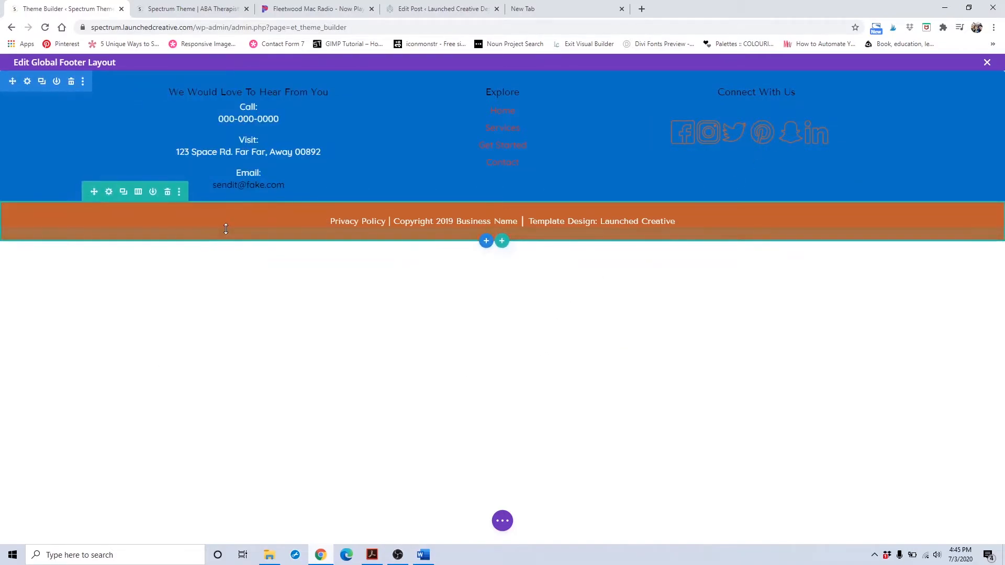
Set the background color of the footer's copyright row to black (#000000) and save the row settings.
left_click(108, 192)
left_click(173, 329)
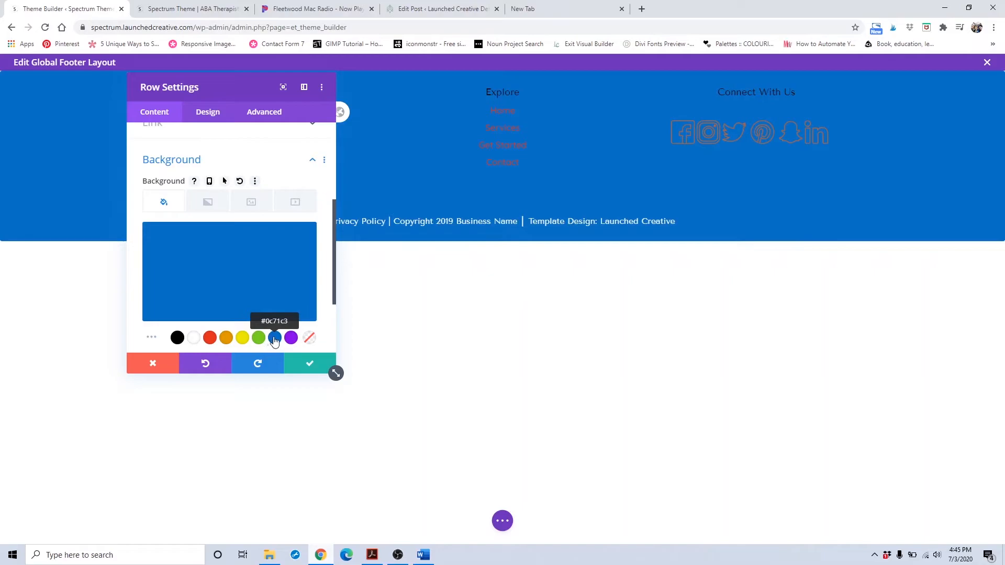
left_click(178, 338)
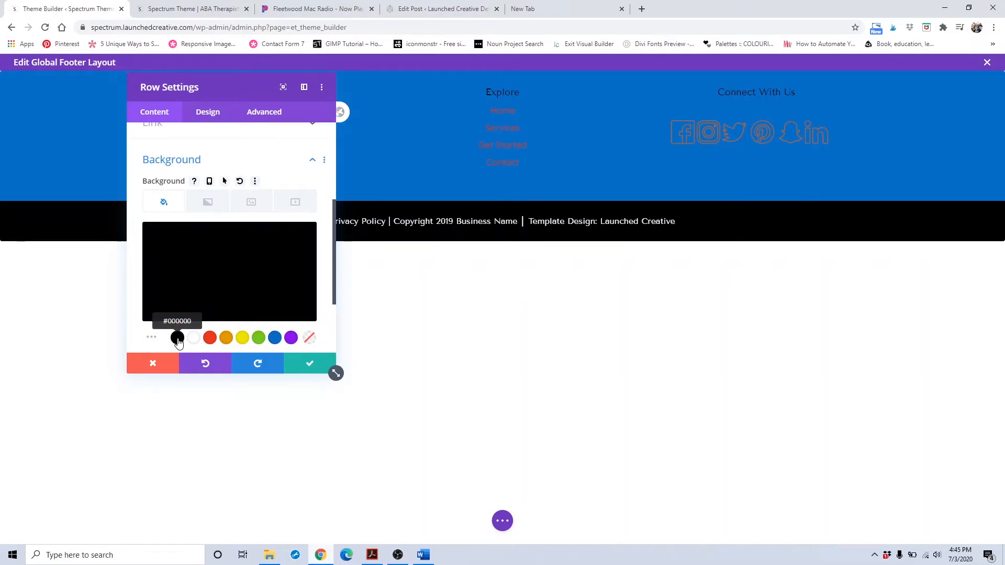
left_click(316, 371)
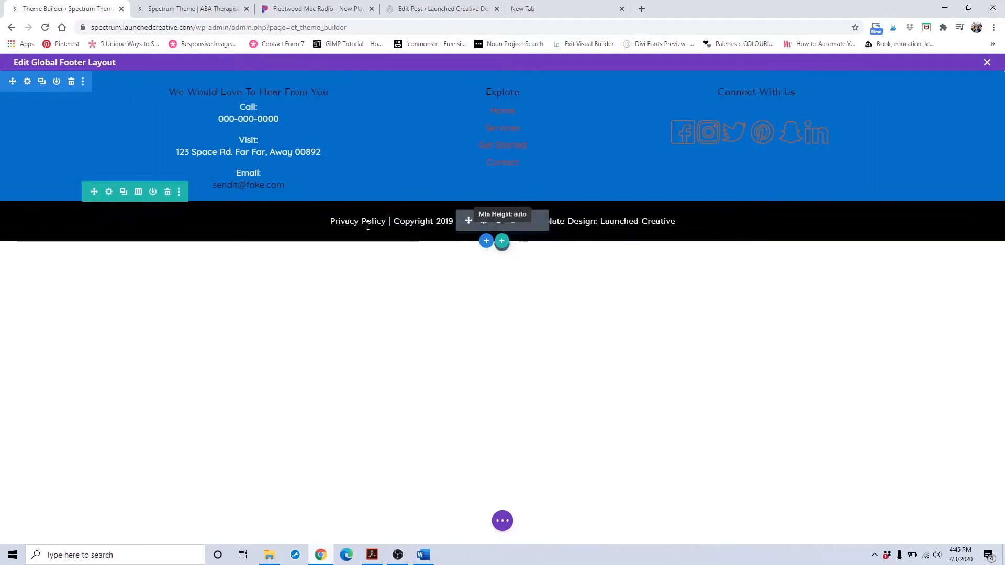
Examine the dynamic content choices for the module link URL of the copyright text module.
left_click(483, 222)
scroll(219, 244, "down", 3)
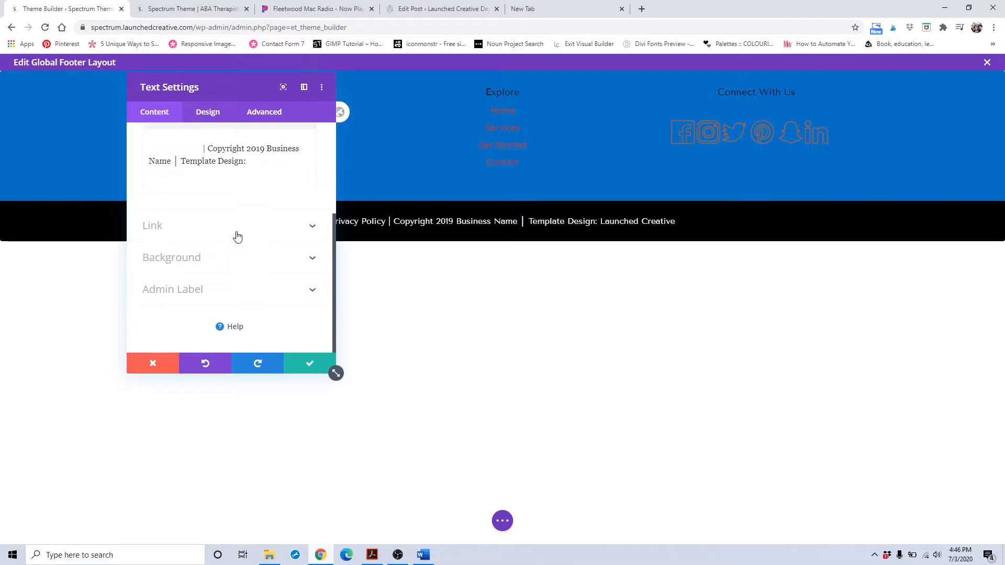
left_click(237, 237)
left_click(240, 182)
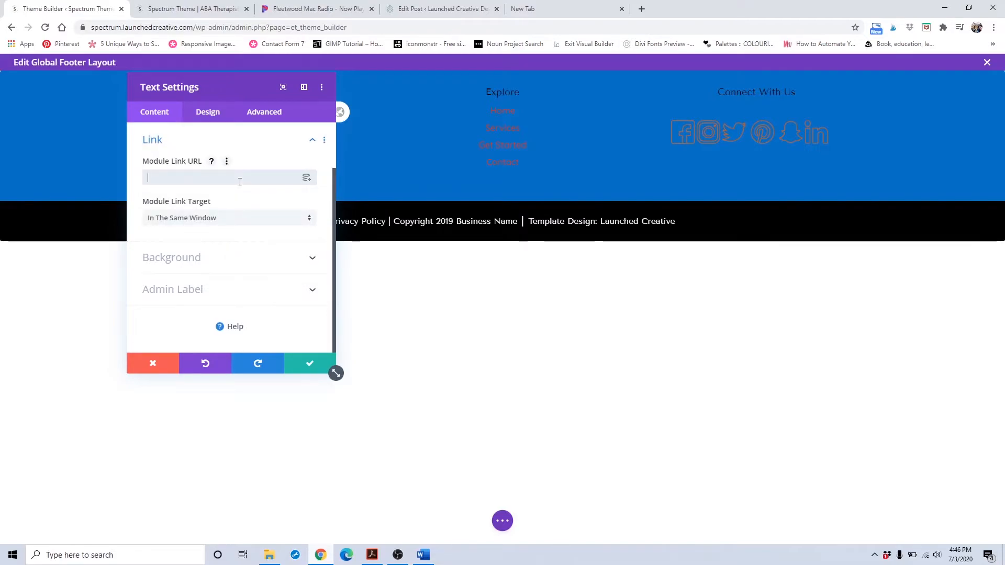
left_click(304, 178)
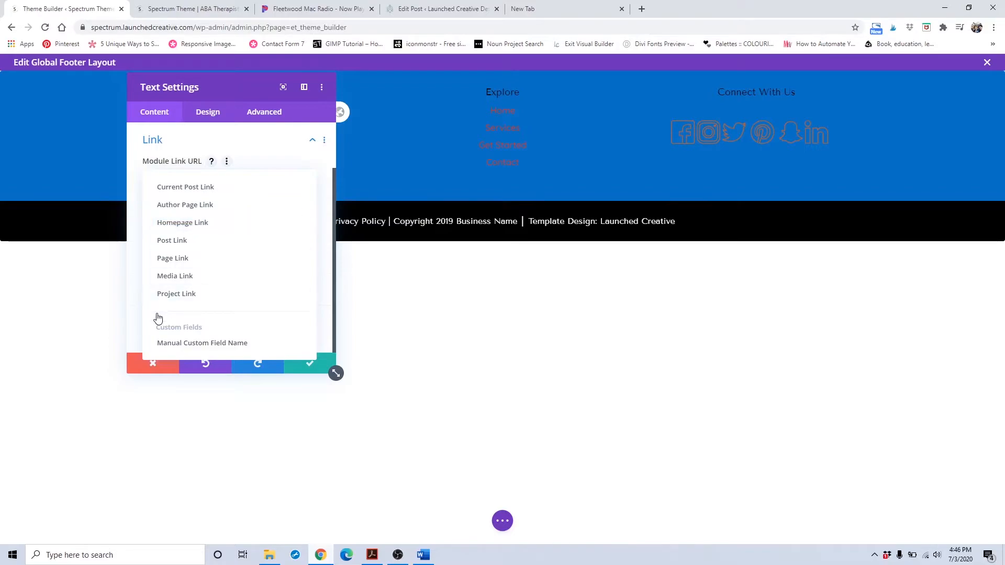
left_click(135, 294)
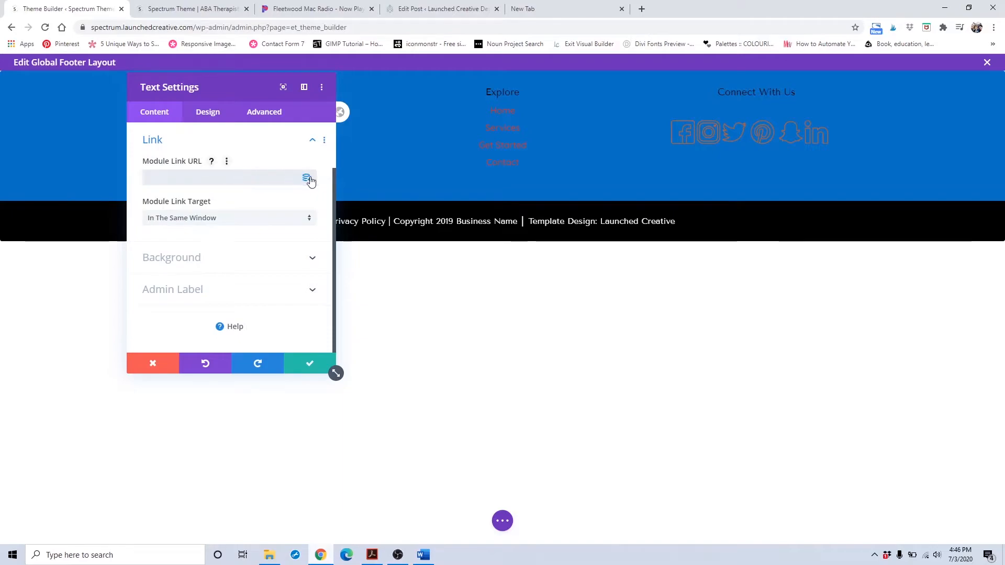
Try a dynamic Page Link for the copyright text module, browse the pages for Privacy Policy, and exit without saving.
left_click(310, 180)
left_click(173, 259)
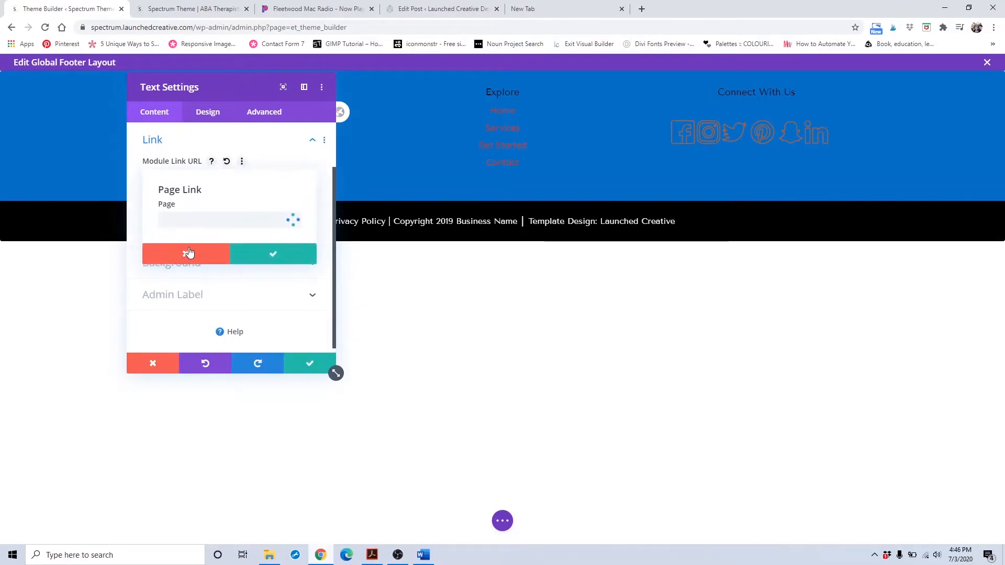
left_click(211, 229)
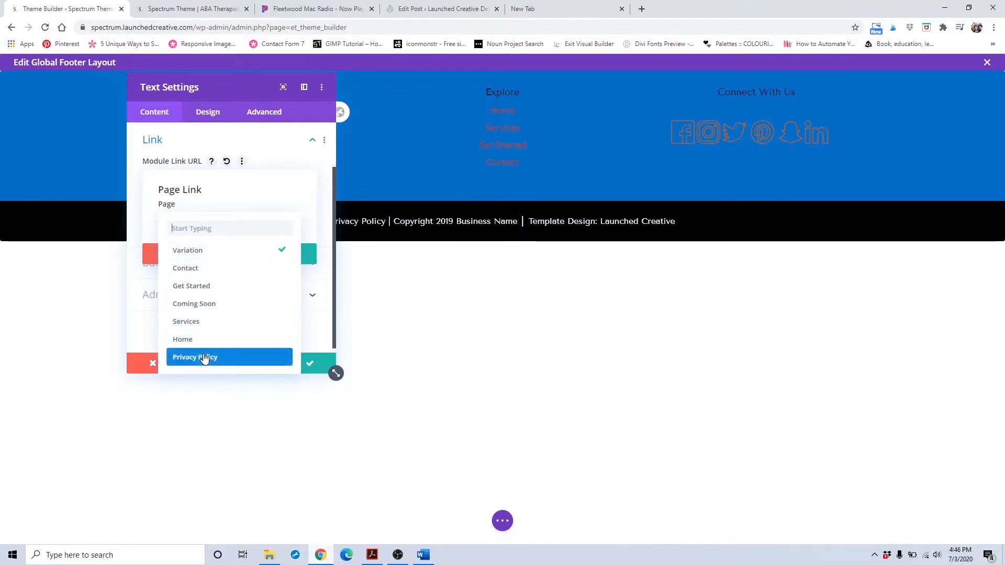
left_click(326, 334)
left_click(151, 362)
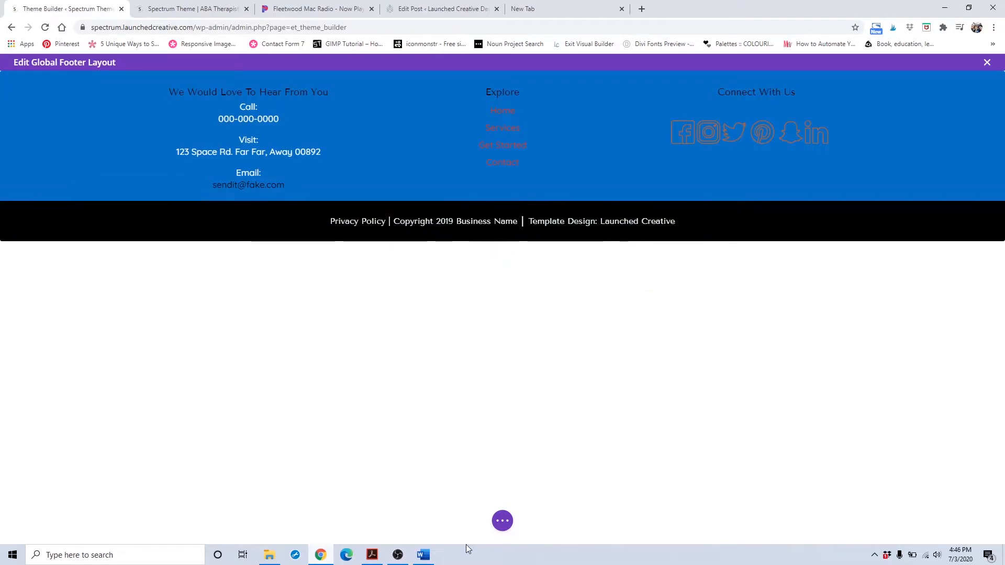
Exit the global footer layout, discard its unsaved changes, and return to the Divi Theme Builder overview.
left_click(502, 521)
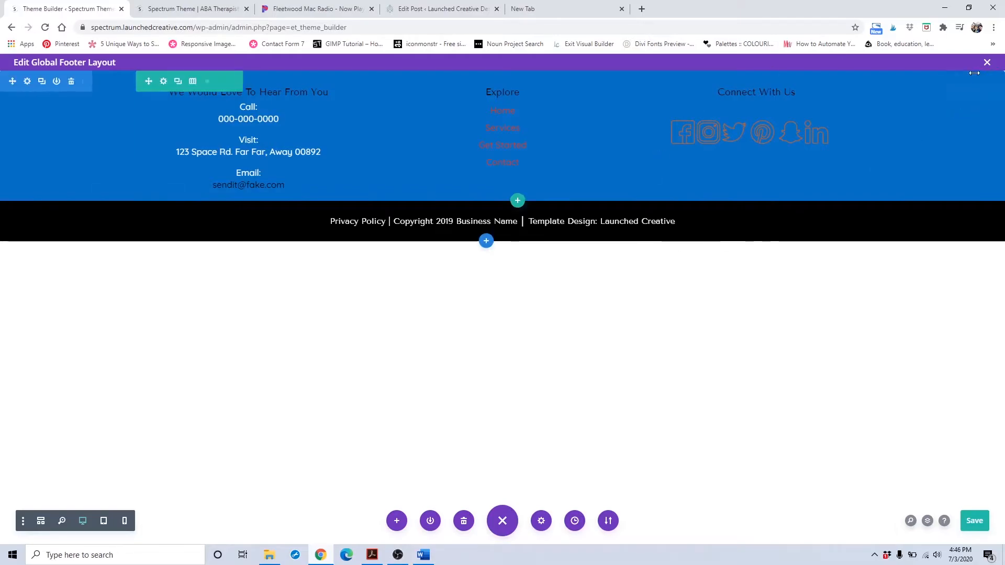
left_click(986, 62)
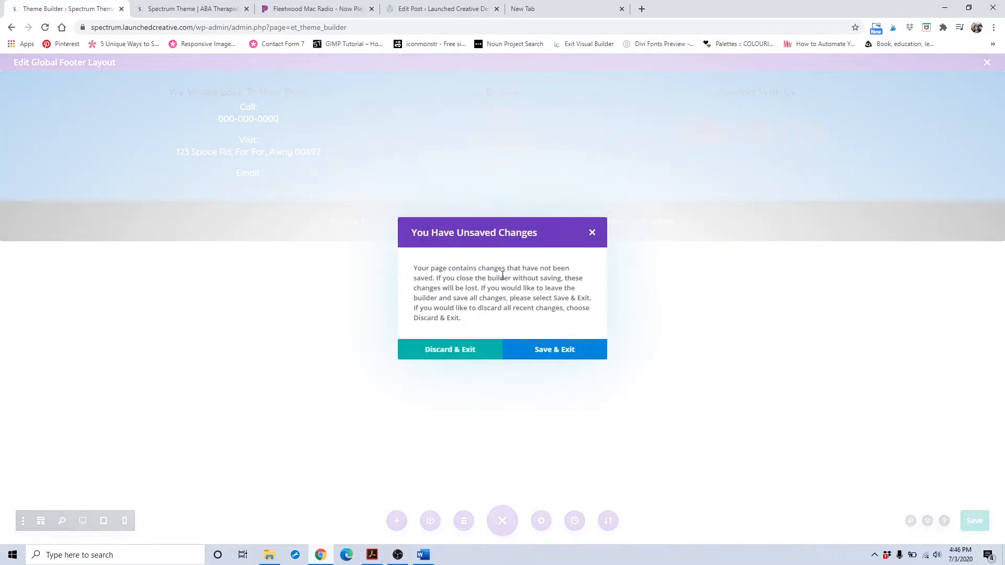
left_click(453, 350)
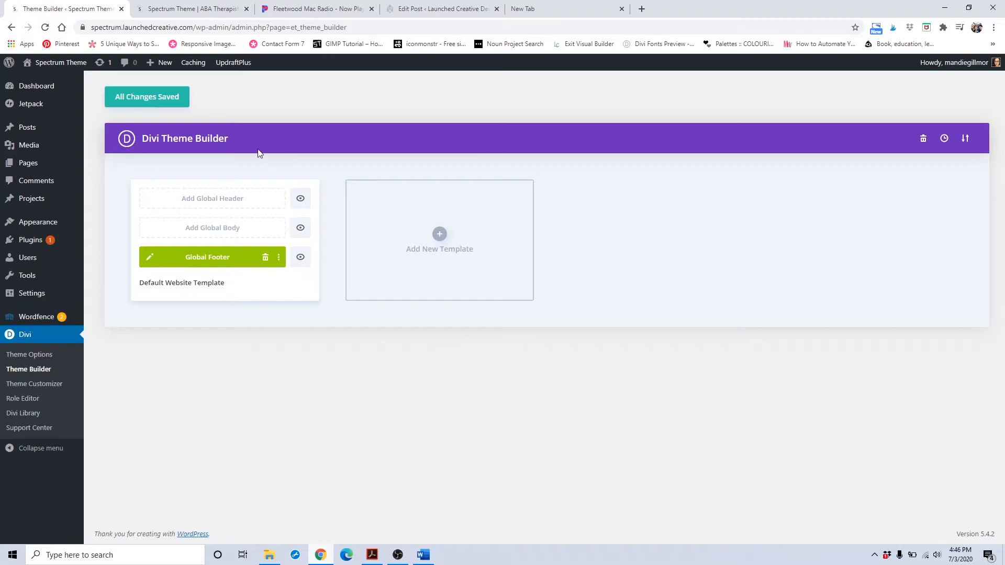
left_click(175, 104)
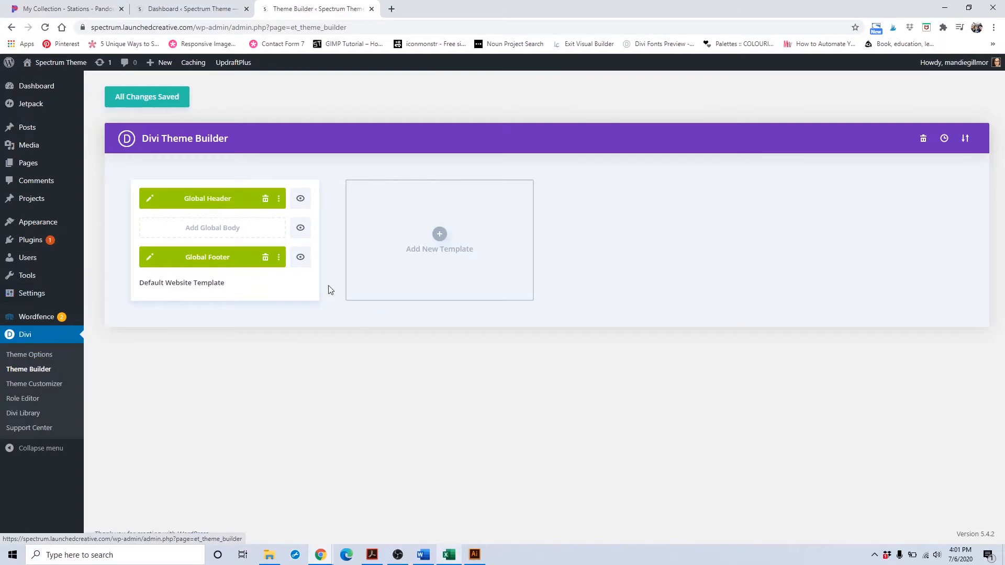
Open the Global Header layout of the default website template for editing.
left_click(149, 201)
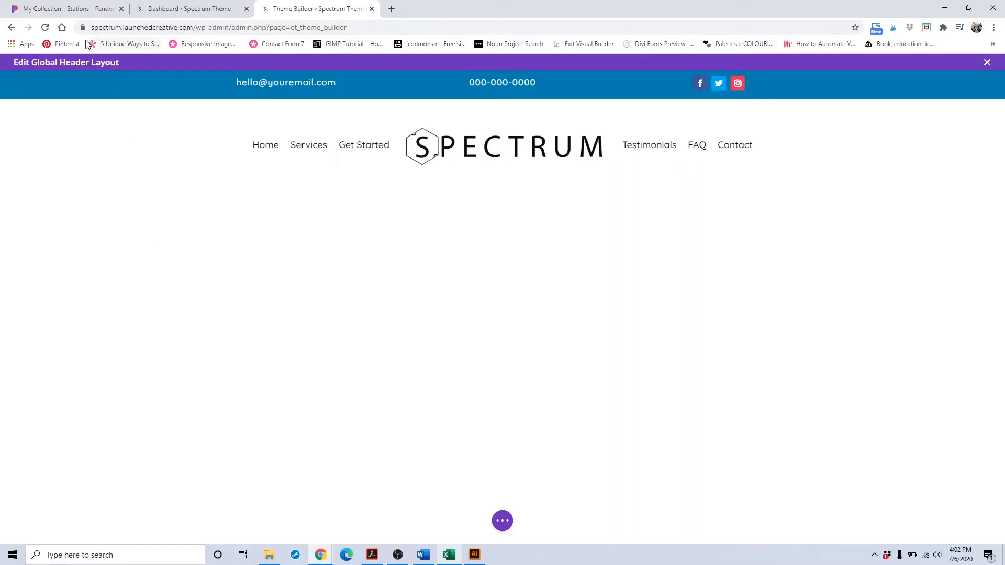
mouse_move(116, 93)
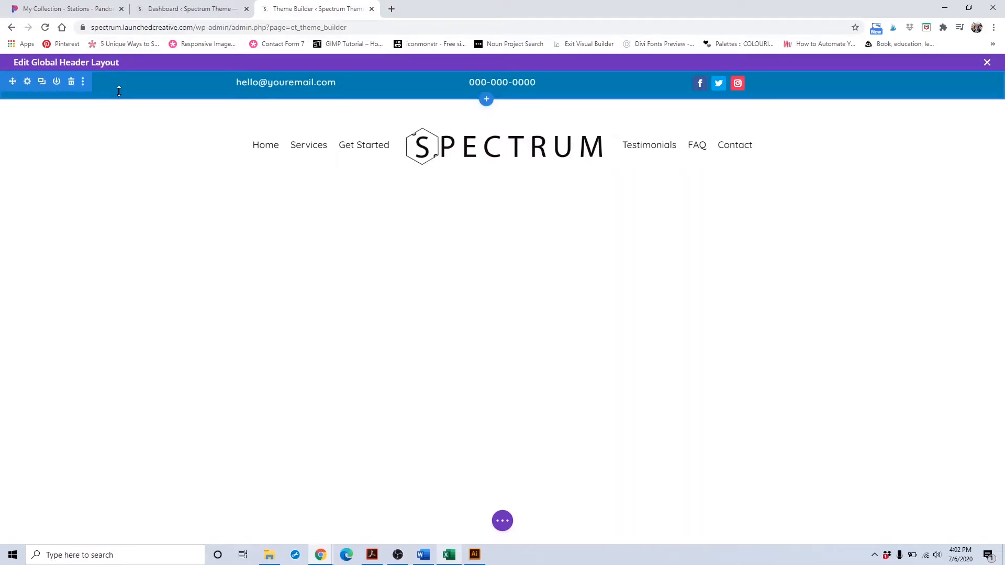
mouse_move(129, 112)
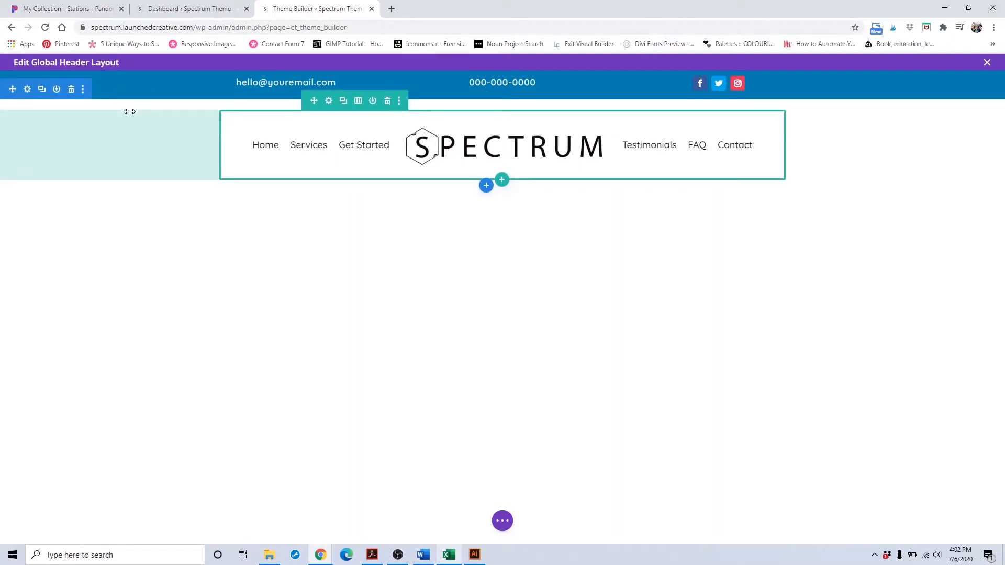
Preview the header layout at tablet and phone sizes and return to the desktop view.
left_click(500, 521)
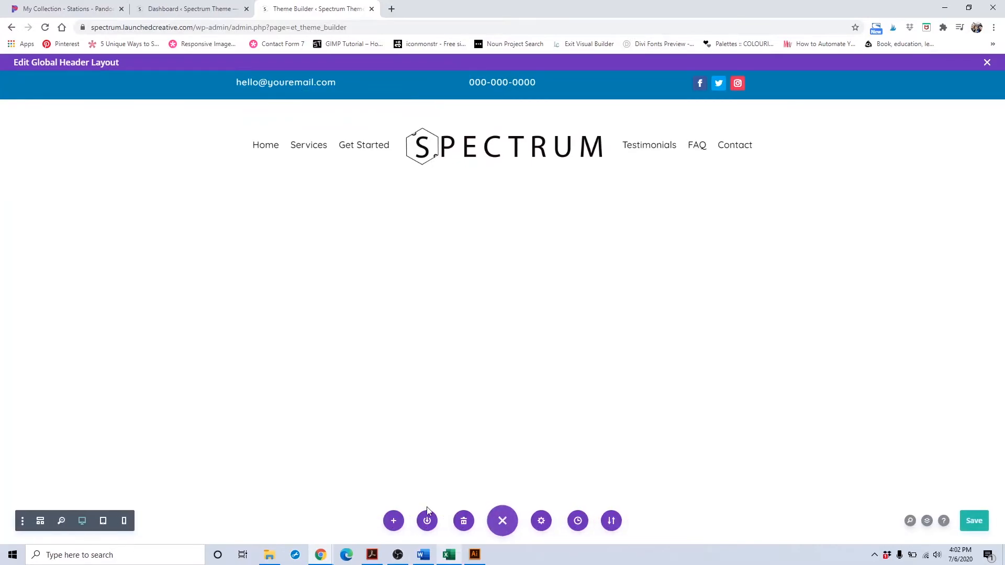
left_click(109, 528)
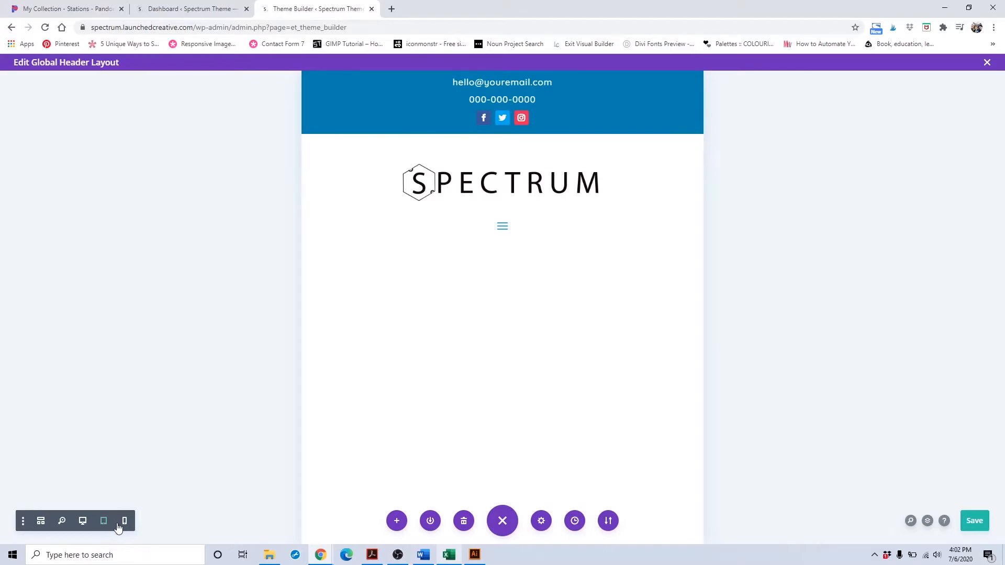
left_click(124, 521)
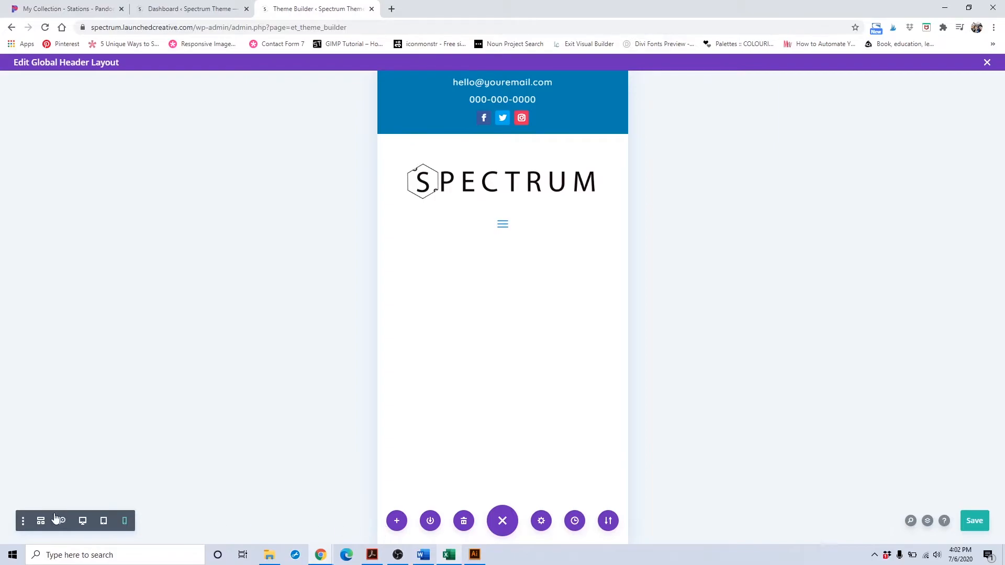
left_click(83, 520)
Try yellow, blue and purple backgrounds for the header's top bar section, and save it with the recent gold color #db9d47.
mouse_move(166, 90)
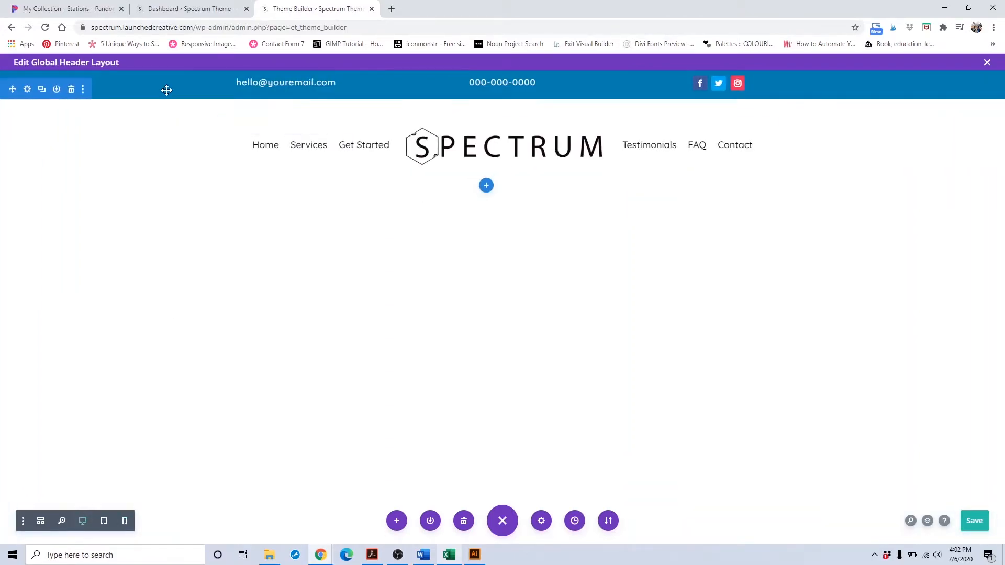
left_click(26, 83)
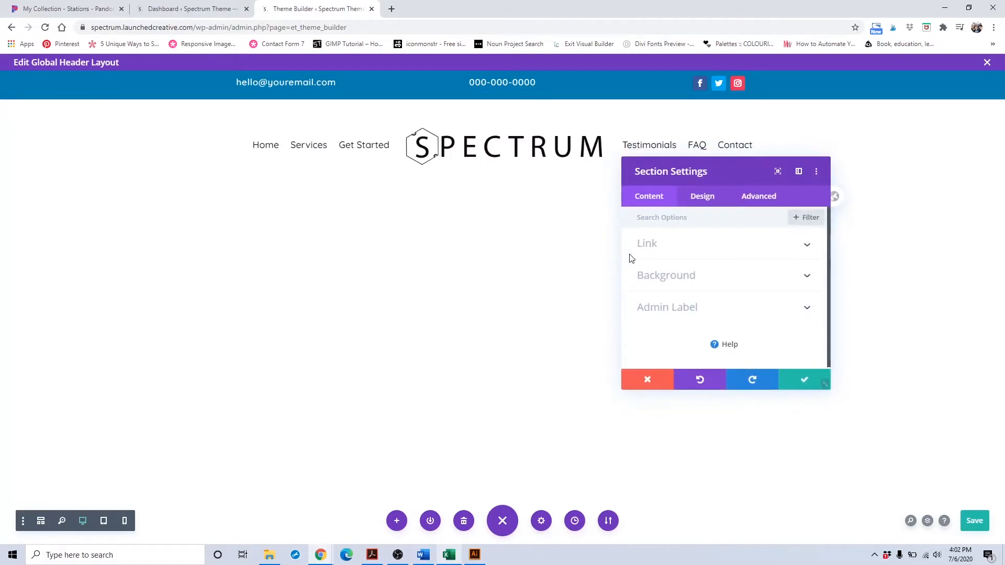
left_click(663, 274)
scroll(719, 336, "down", 1)
left_click(737, 347)
left_click(769, 347)
left_click(785, 347)
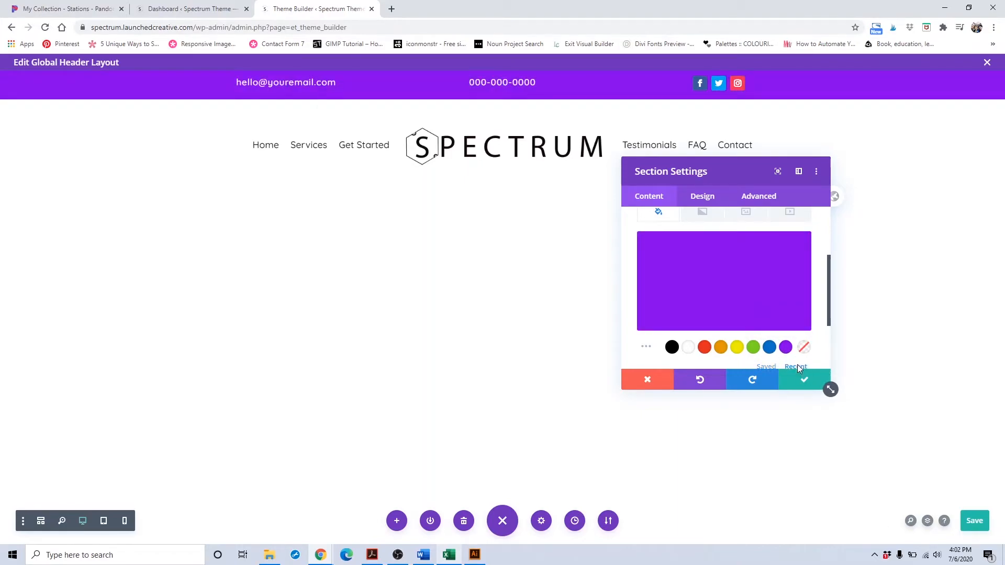
left_click(795, 367)
left_click(753, 349)
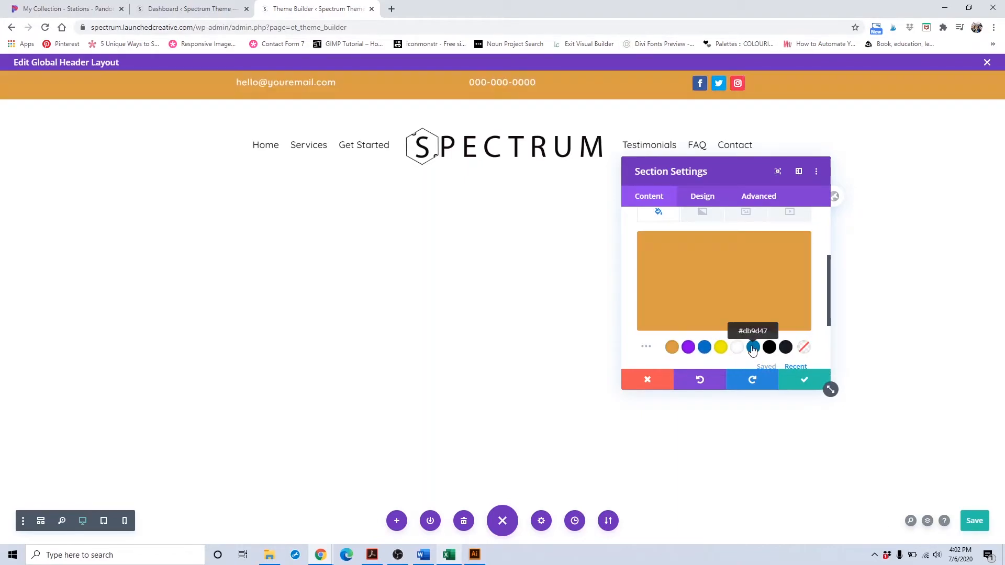
left_click(804, 384)
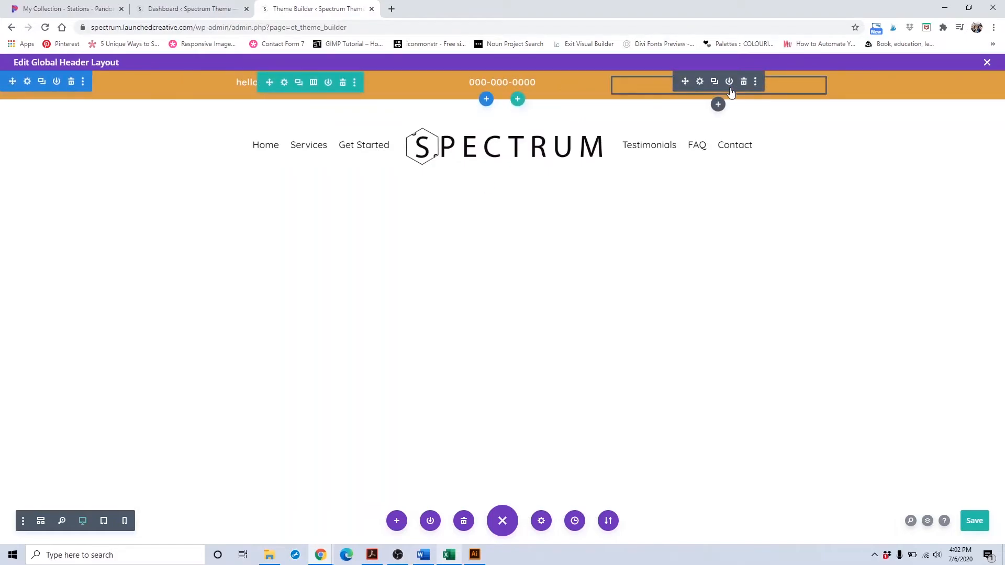
Try a single-column layout for the top bar row and restore its three equal columns.
left_click(314, 84)
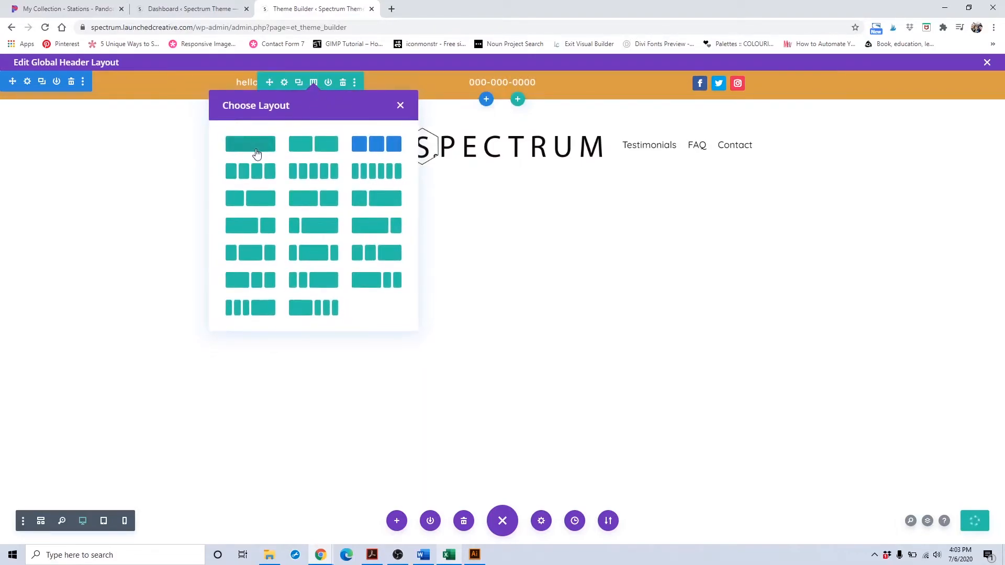
left_click(258, 151)
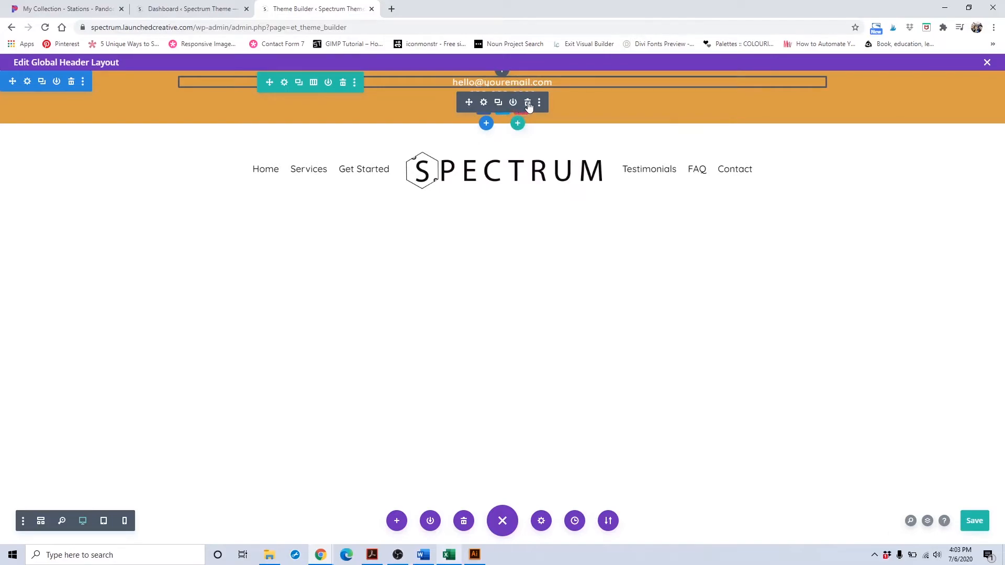
left_click(314, 82)
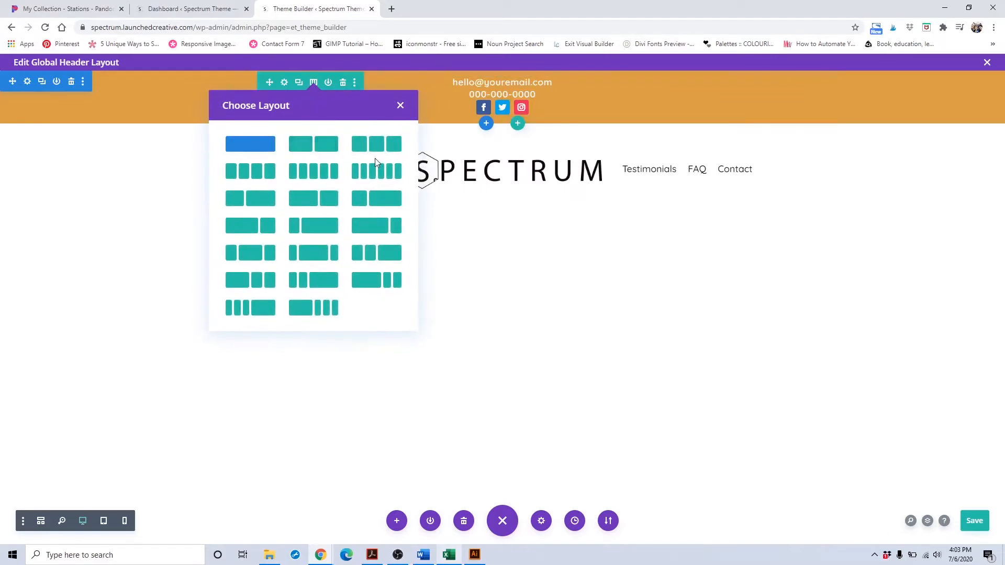
left_click(376, 146)
key("ctrl+z")
key("ctrl+z")
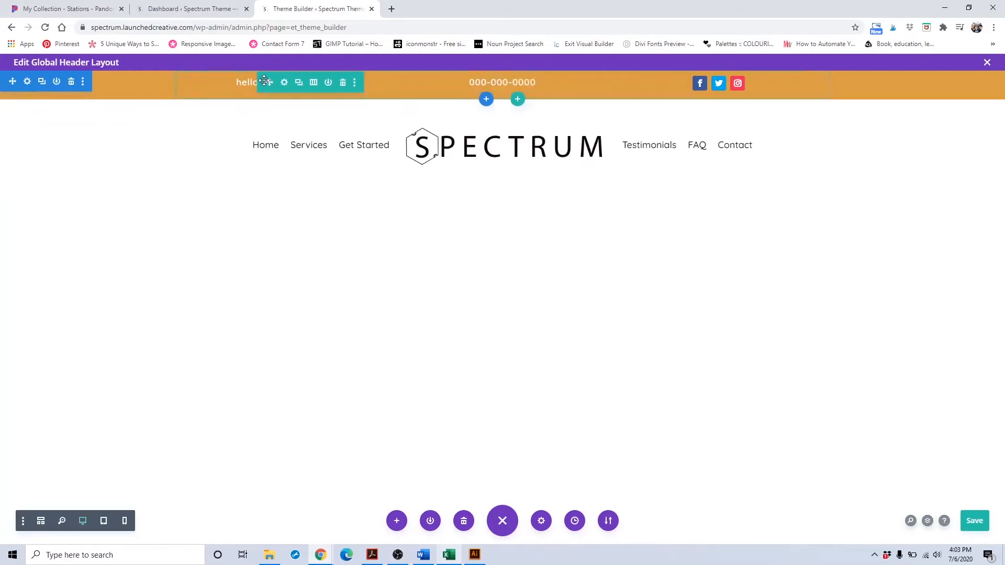
Start a link on the email text in the top bar and enter a mailto URL with the contact's email address.
left_click(230, 84)
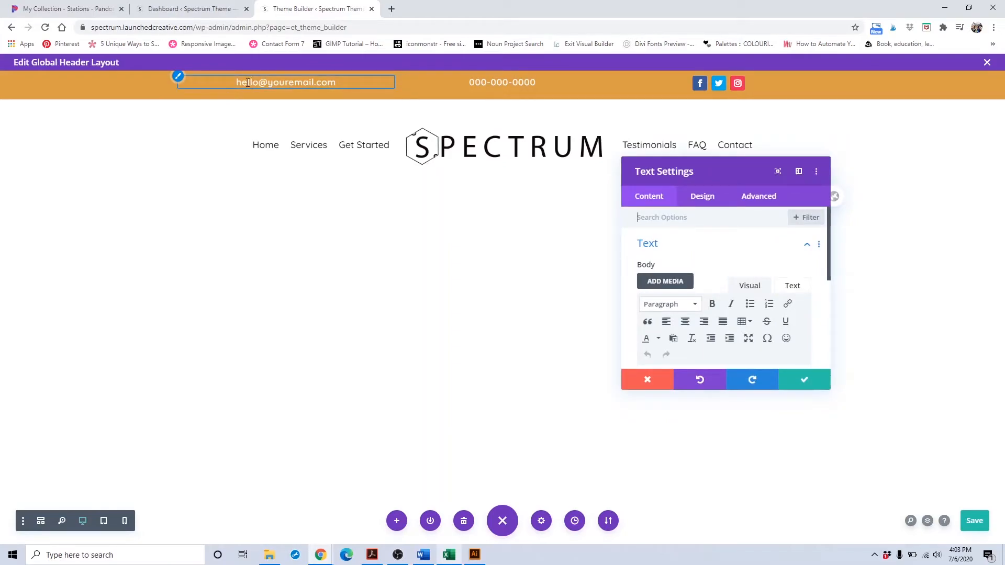
scroll(724, 243, "down", 2)
double_click(704, 279)
triple_click(704, 279)
scroll(703, 263, "down", 1)
scroll(702, 263, "up", 2)
left_click(788, 252)
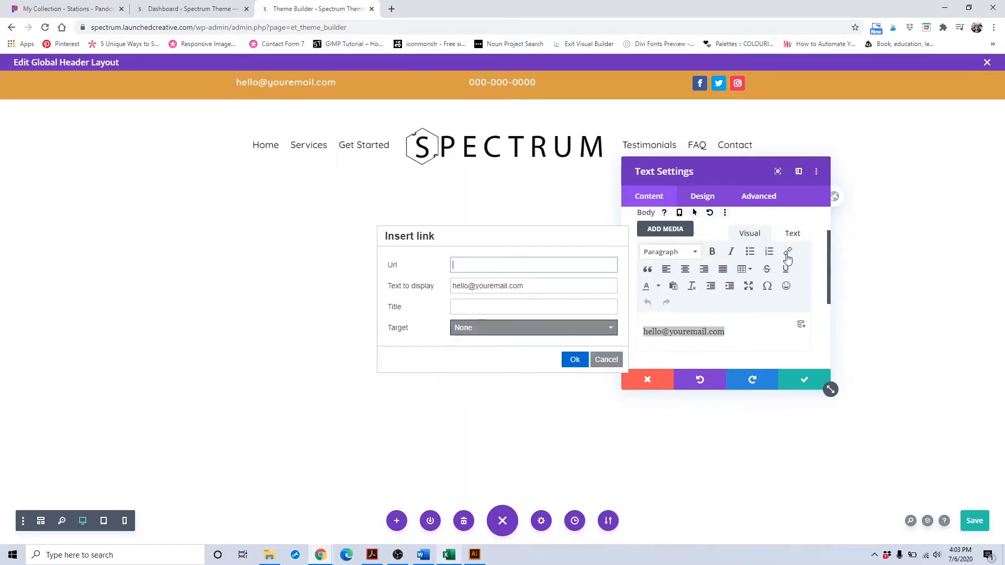
left_click(477, 264)
type("mailto:youremail@gmail.vom")
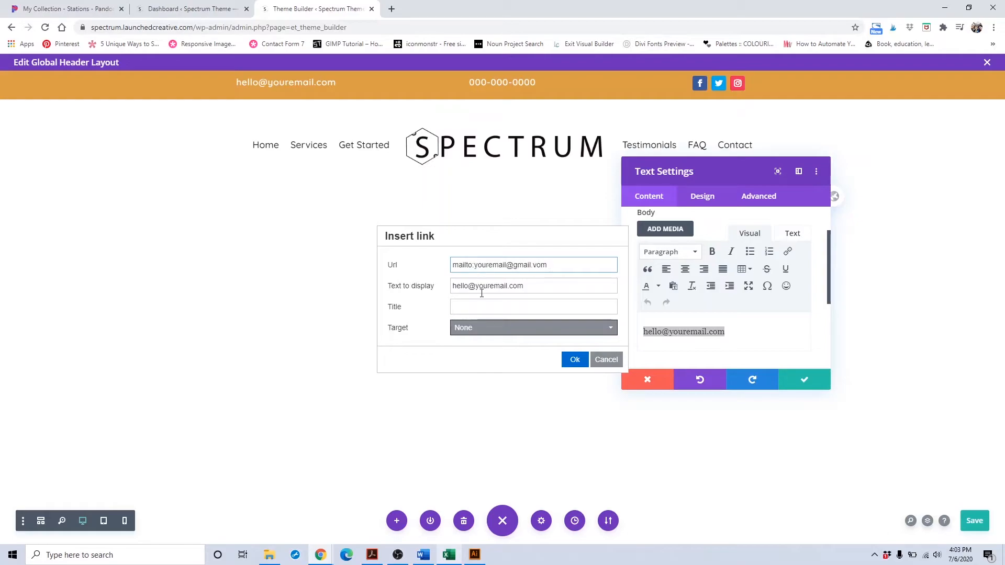
Set the email link's target to New window, and save the text module and header layout.
left_click(482, 328)
left_click(482, 364)
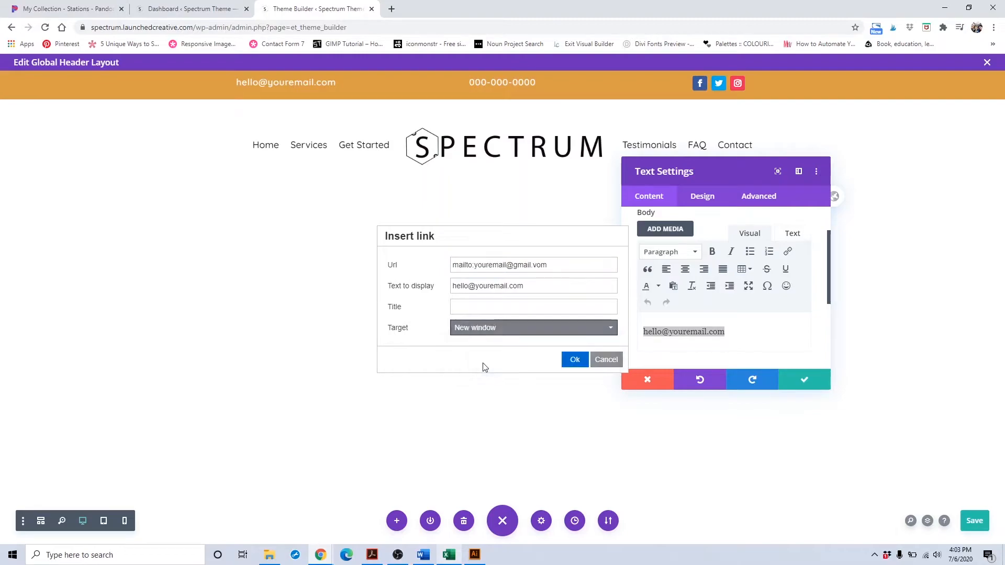
left_click(741, 340)
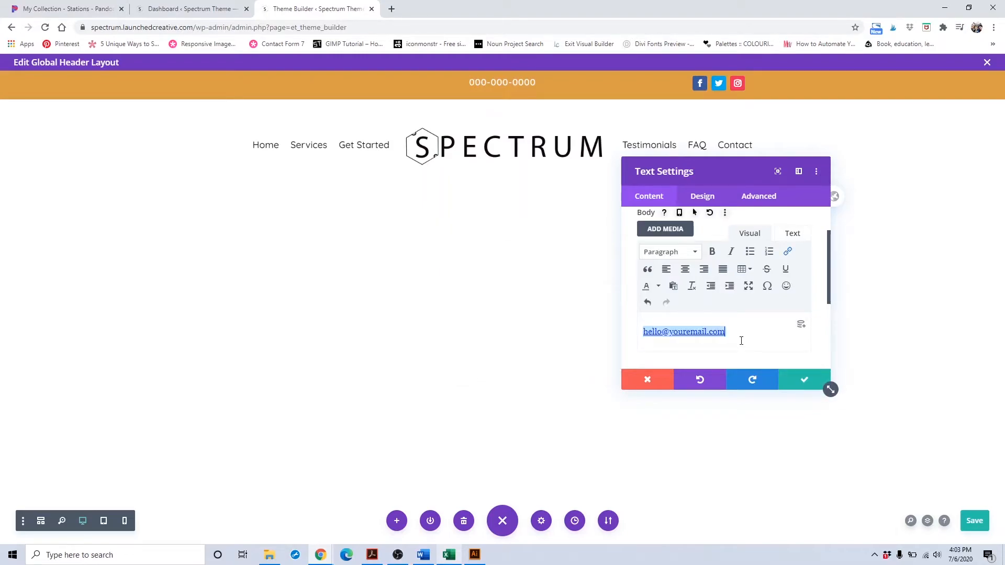
left_click(803, 380)
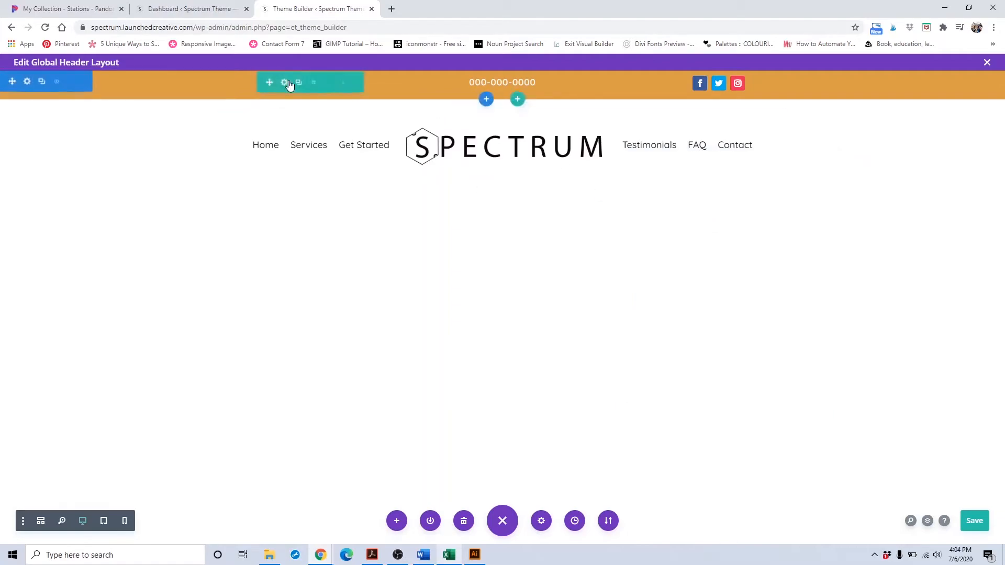
key("ctrl+s")
Set the top bar section's background to black from the recent colors and save the section settings.
left_click(27, 81)
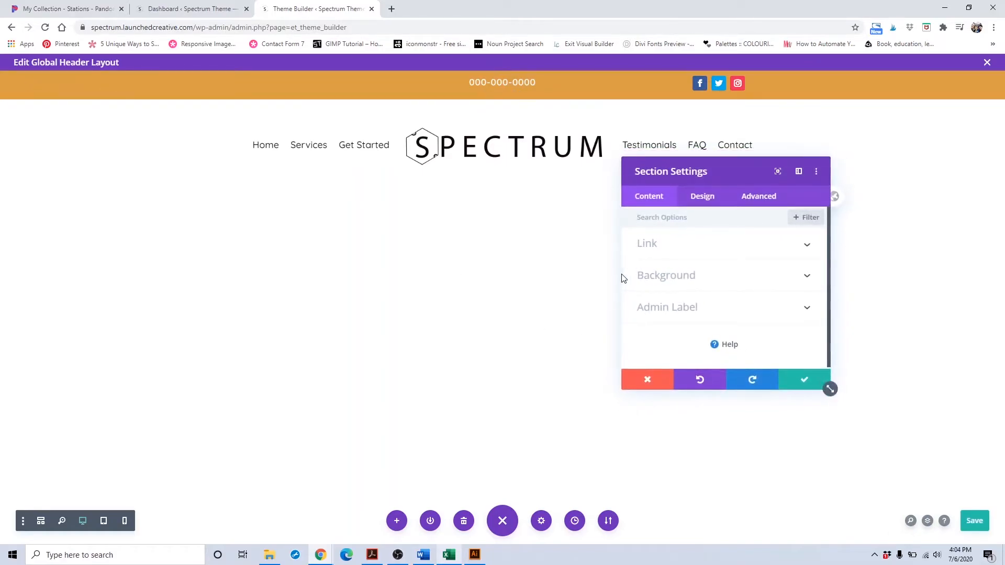
left_click(655, 275)
scroll(705, 333, "down", 2)
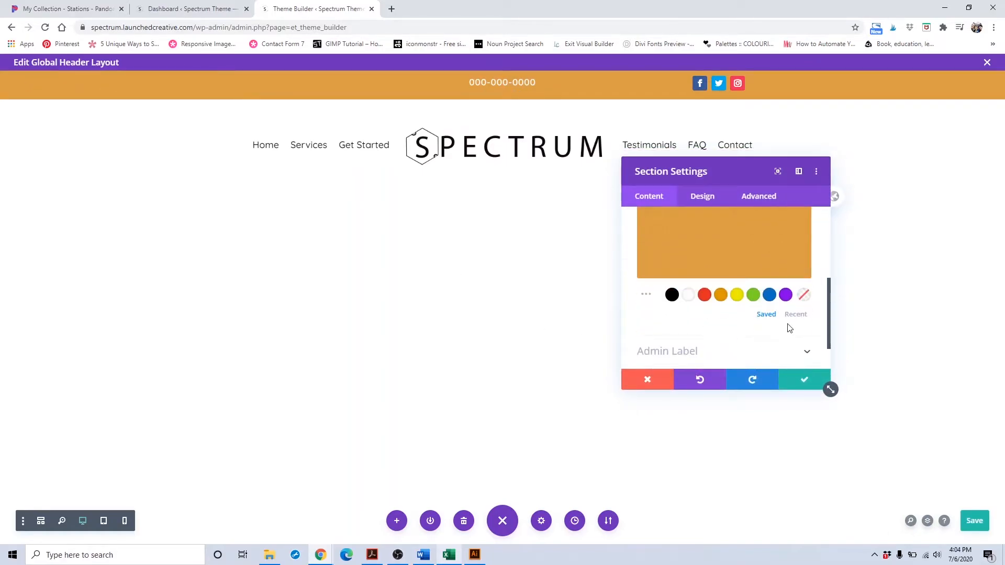
left_click(795, 314)
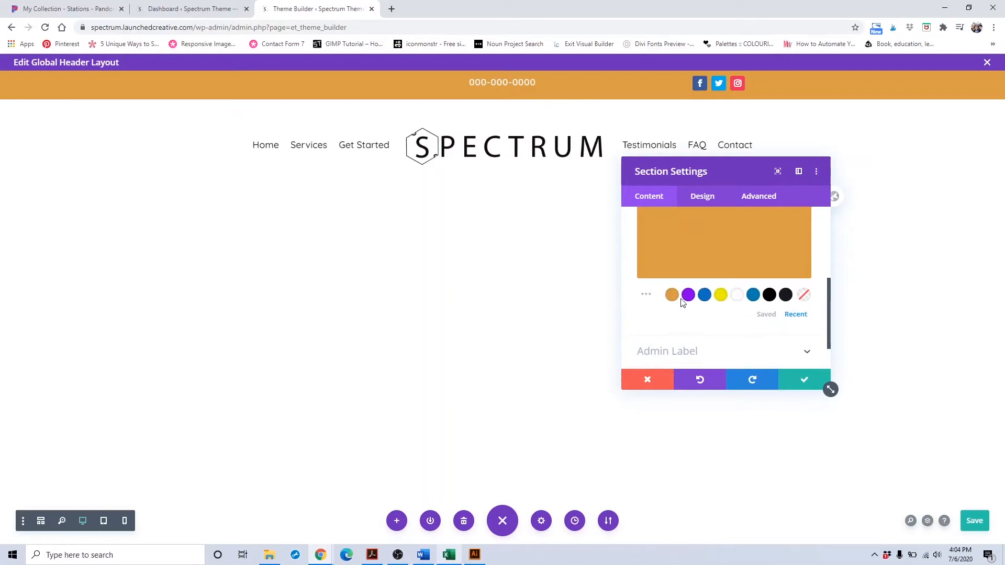
left_click(769, 294)
left_click(805, 380)
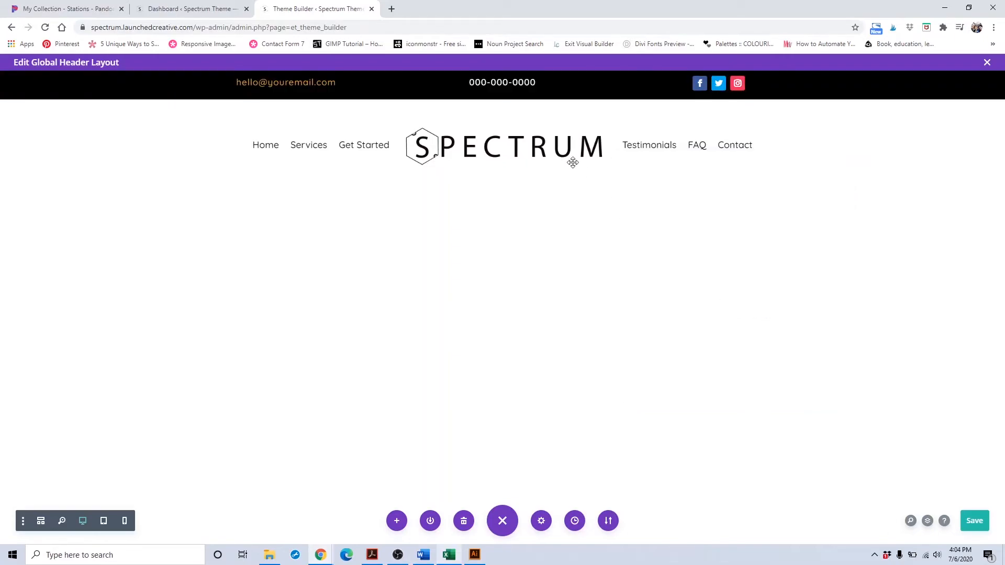
Set the text color of the top bar's phone number module to red in its design settings.
scroll(714, 336, "down", 2)
scroll(713, 283, "up", 1)
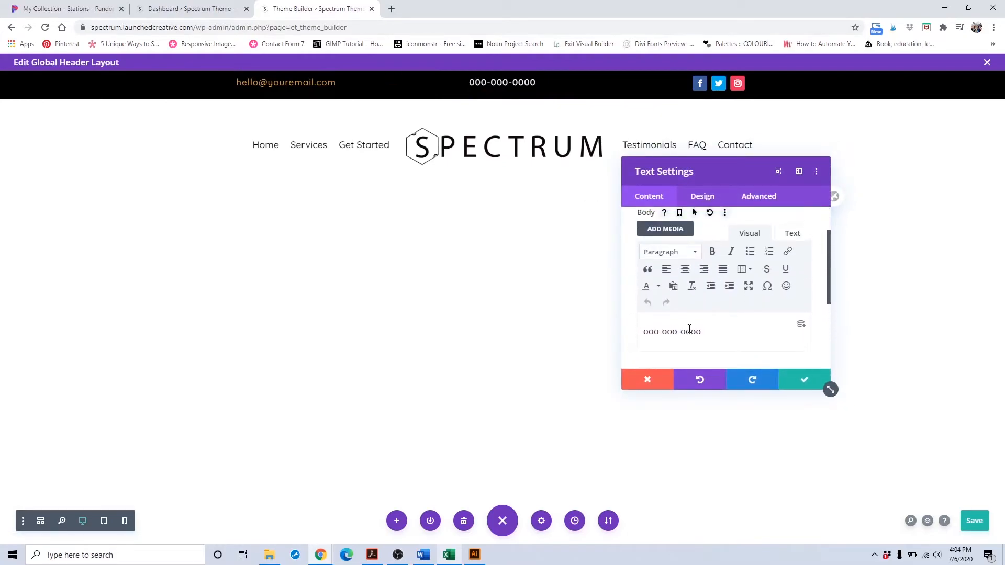
triple_click(687, 333)
left_click(693, 197)
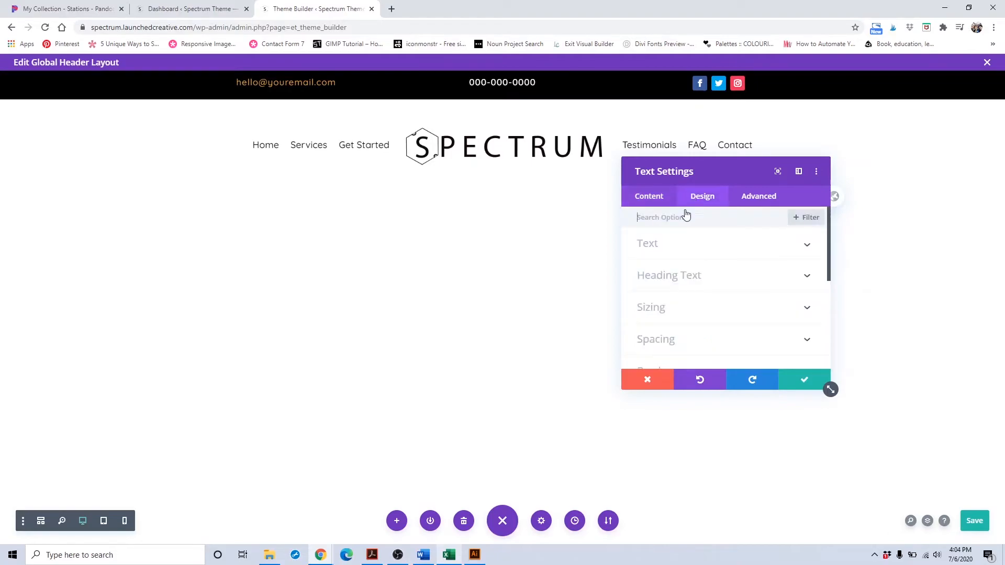
left_click(672, 274)
scroll(668, 241, "up", 1)
left_click(669, 245)
scroll(677, 277, "down", 4)
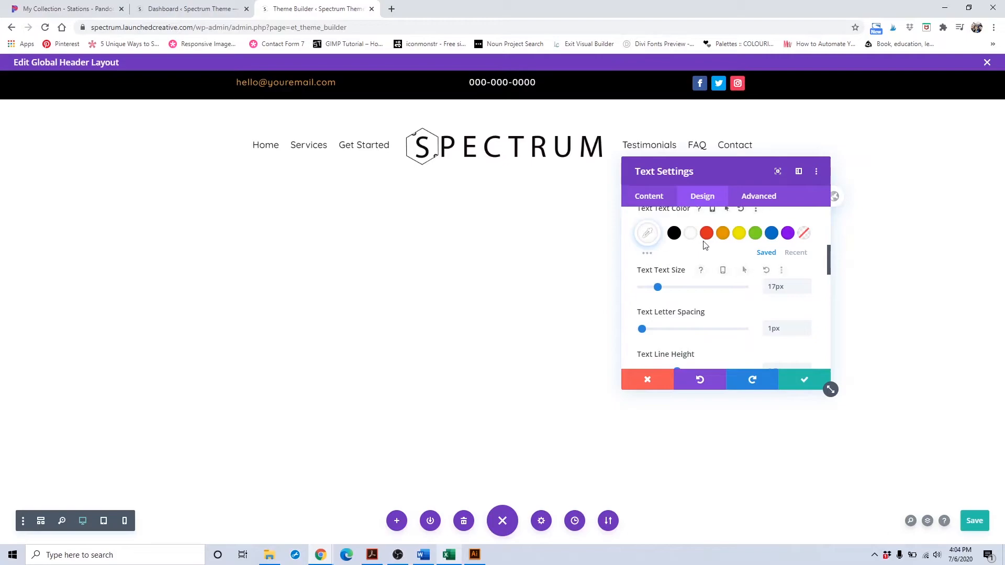
left_click(708, 236)
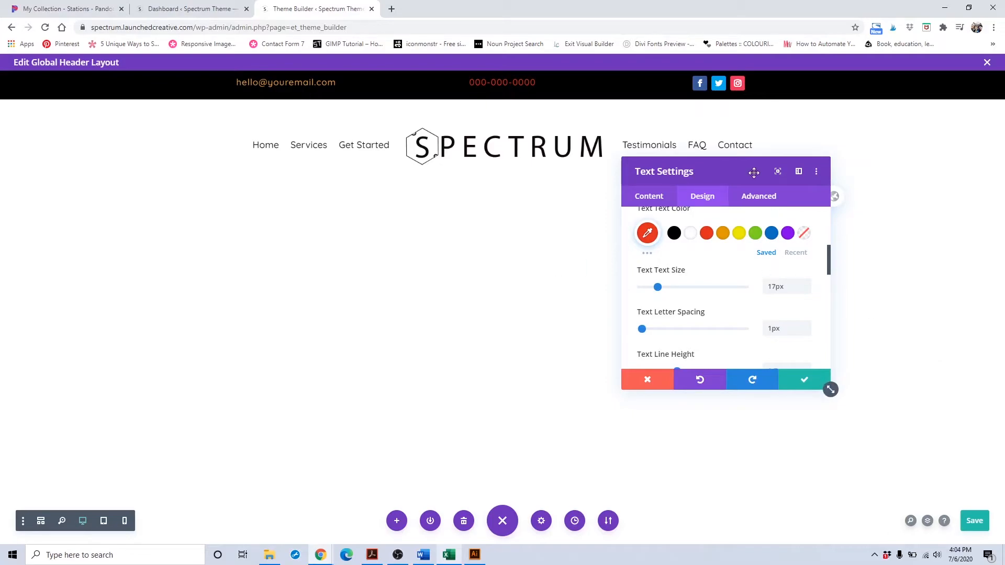
Try orange as the phone number's inline text color in the body editor, and set it to white.
left_click(652, 203)
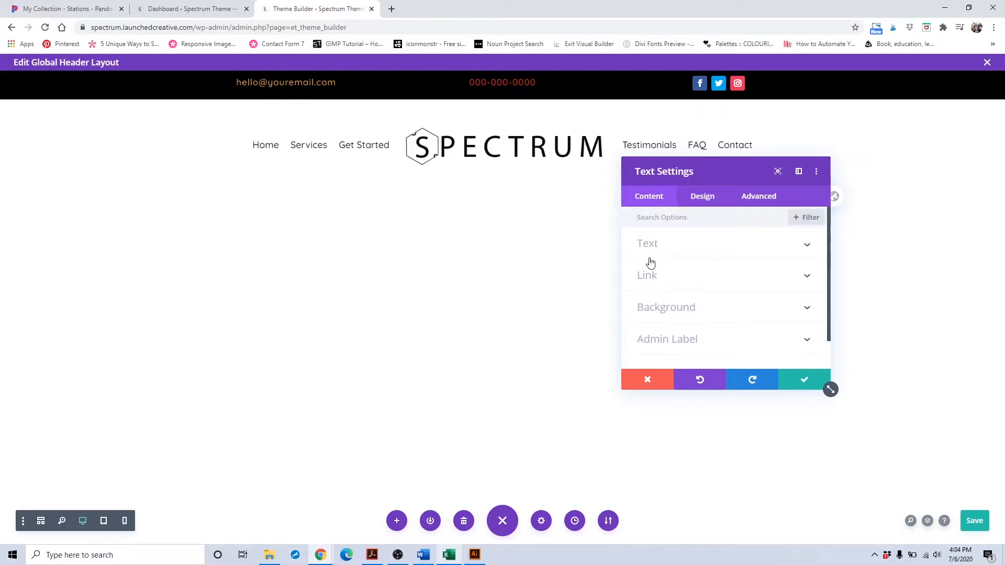
left_click(655, 245)
scroll(680, 283, "down", 2)
triple_click(677, 279)
scroll(691, 285, "up", 2)
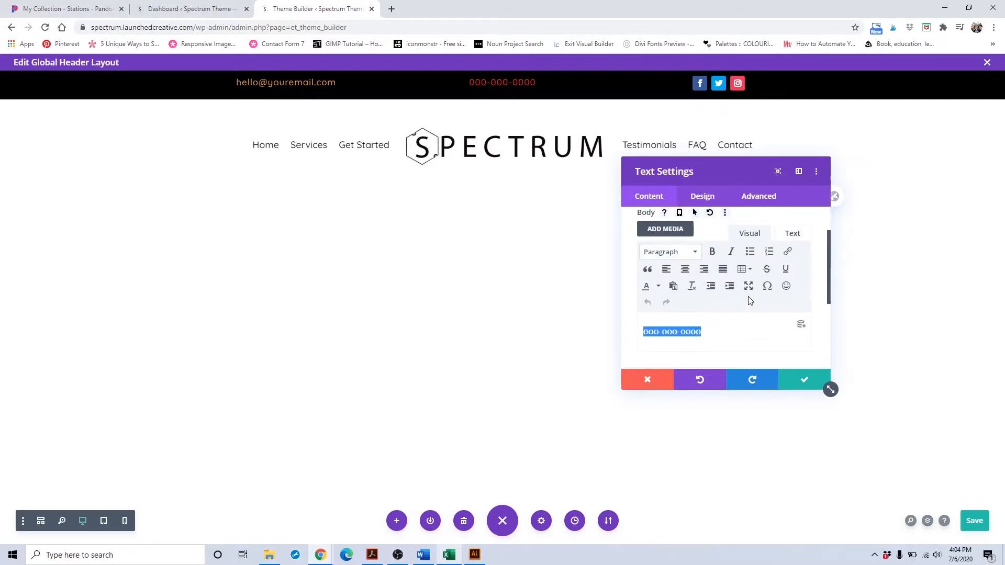
left_click(657, 288)
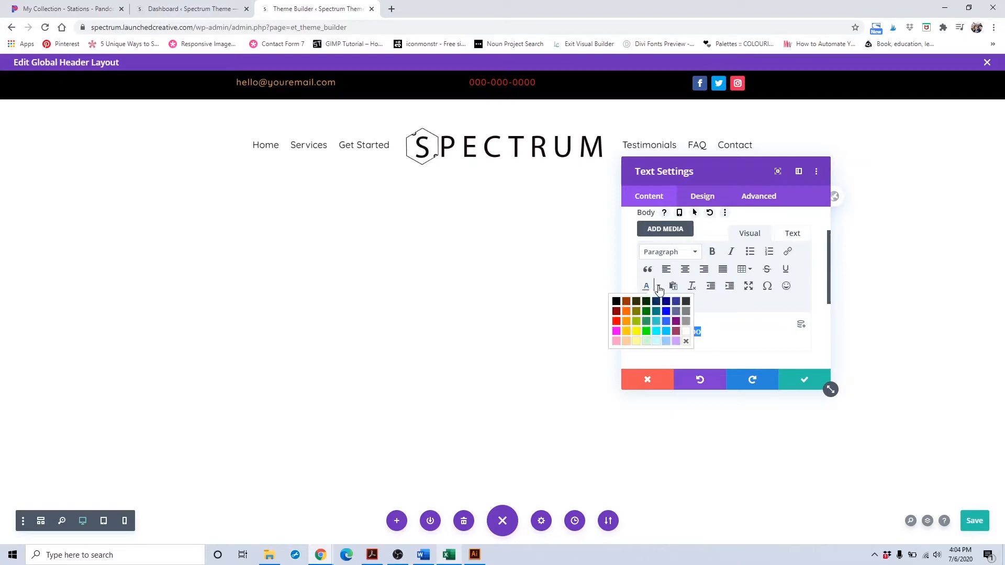
left_click(625, 311)
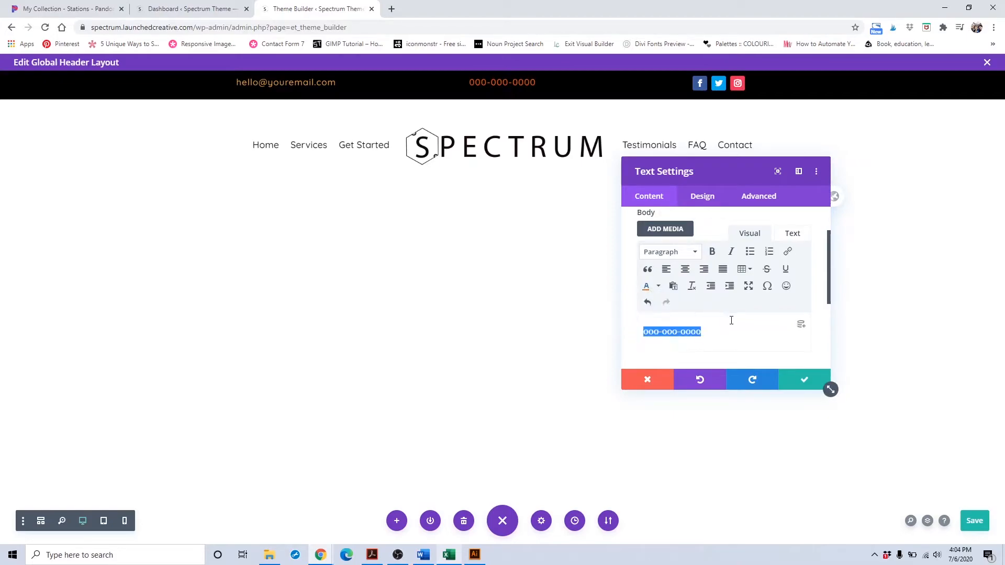
left_click(658, 288)
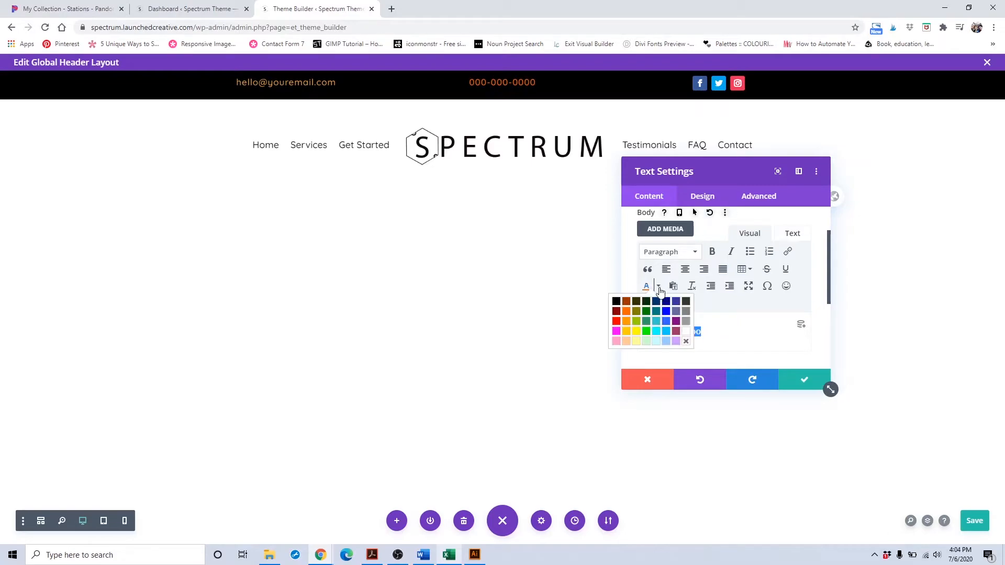
left_click(686, 331)
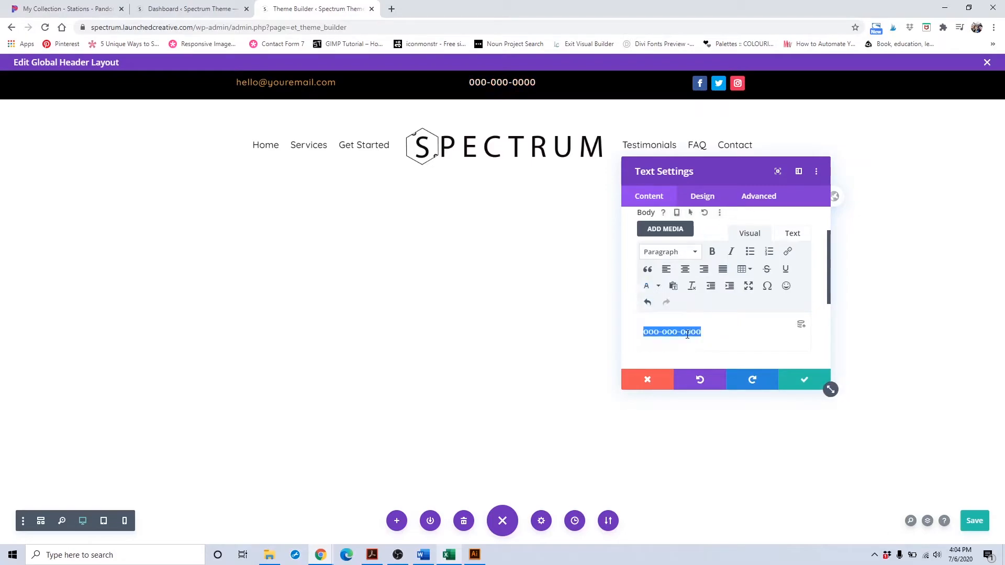
Try #789678 as the phone number's inline color code in the HTML source of the text module's body.
left_click(657, 287)
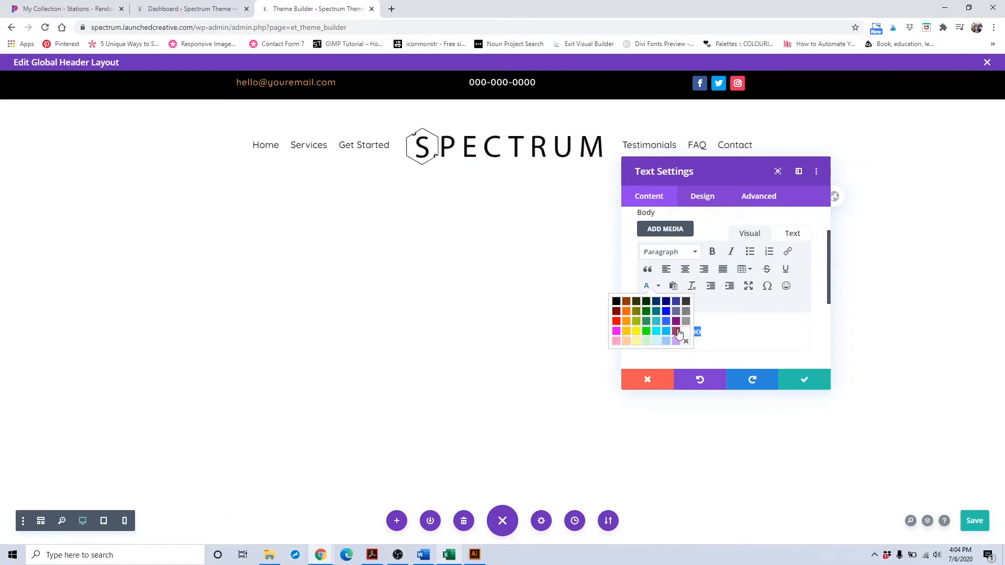
left_click(771, 329)
double_click(707, 332)
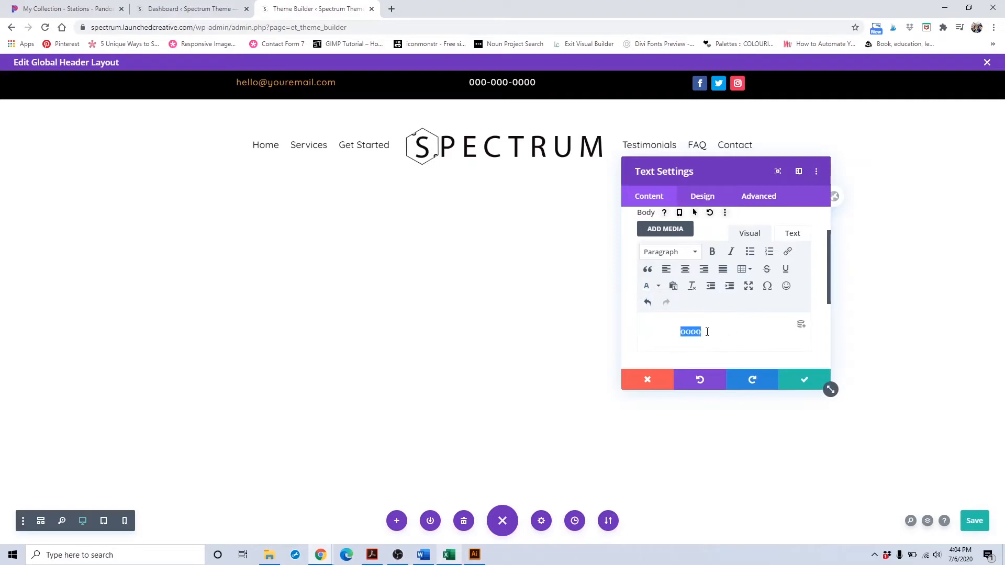
left_click(792, 232)
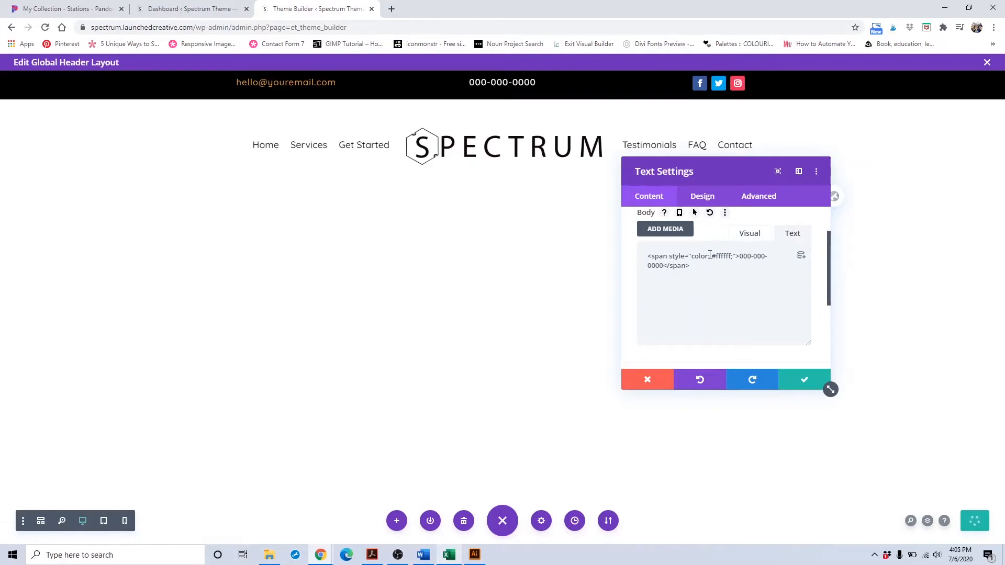
left_click_drag(716, 256, 731, 256)
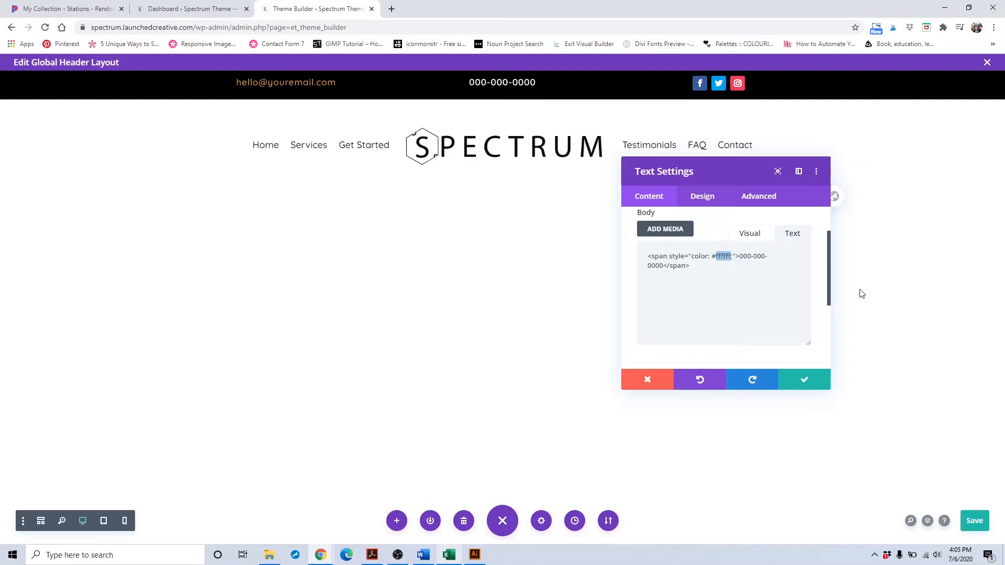
type("789678")
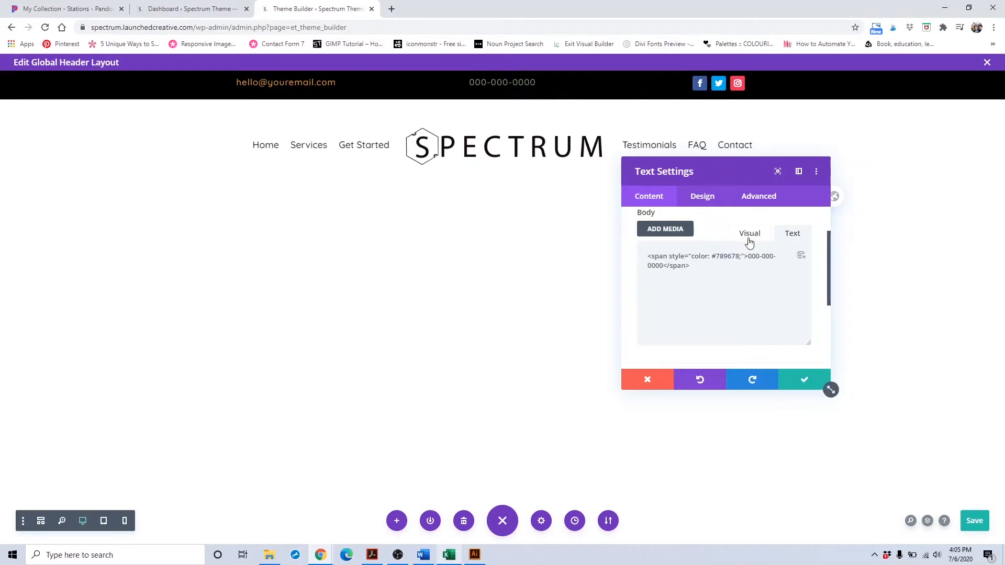
Set the phone number's inline text color to white in the visual editor, check its color code in the source and save the module.
left_click(733, 239)
triple_click(670, 331)
left_click(659, 287)
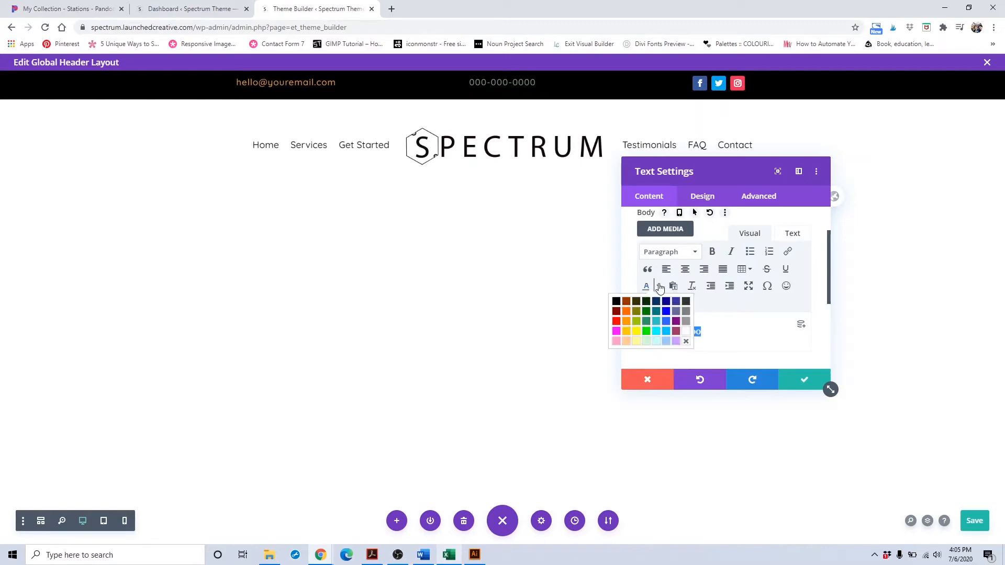
left_click(683, 335)
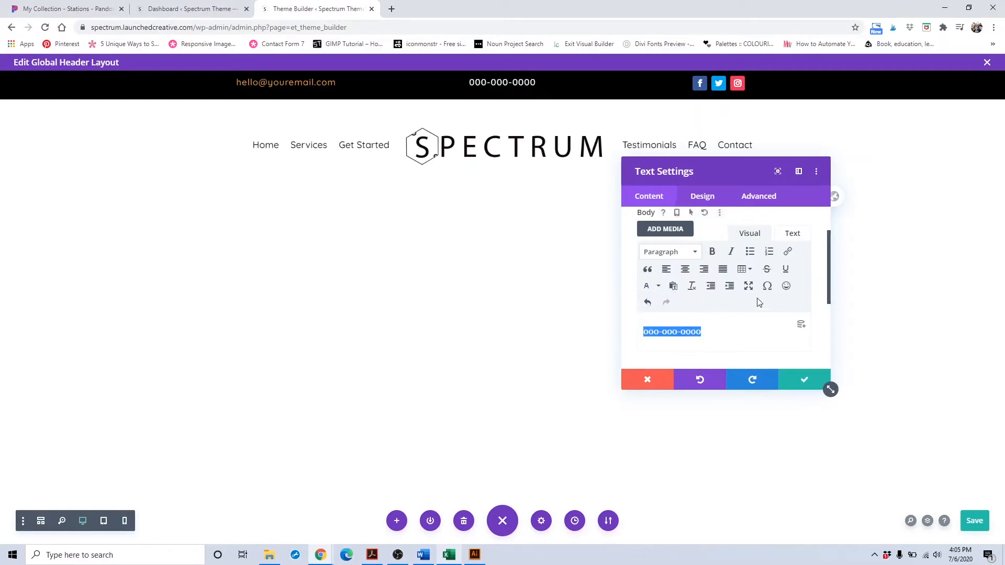
left_click(792, 233)
double_click(724, 259)
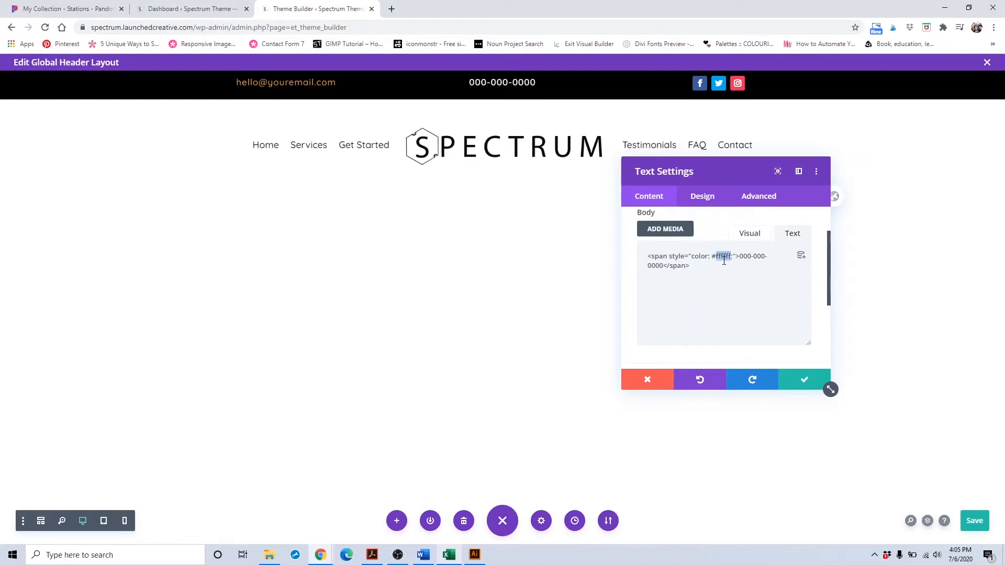
left_click(802, 380)
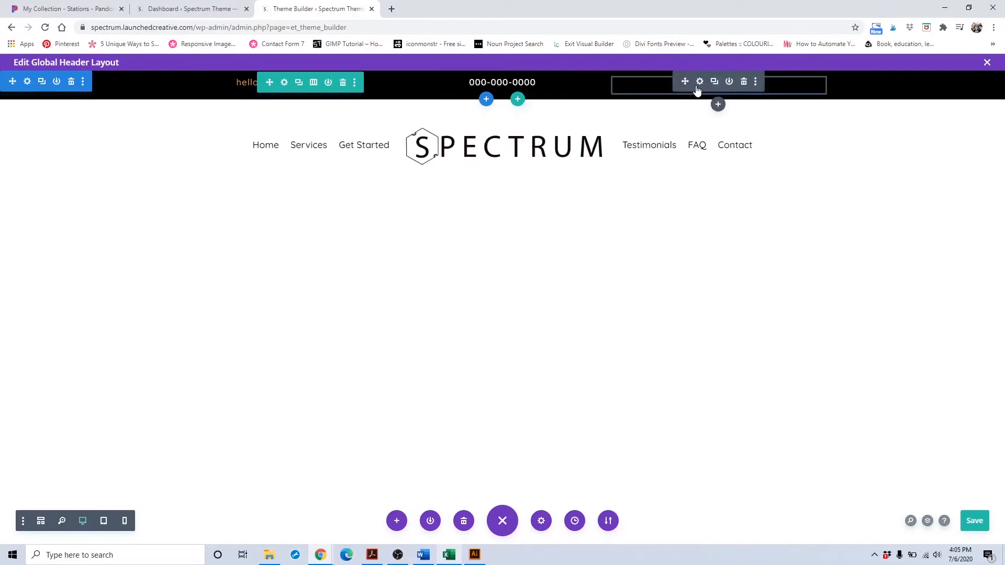
Open the Facebook network's account link setting in the top bar's Social Media Follow module.
left_click(699, 82)
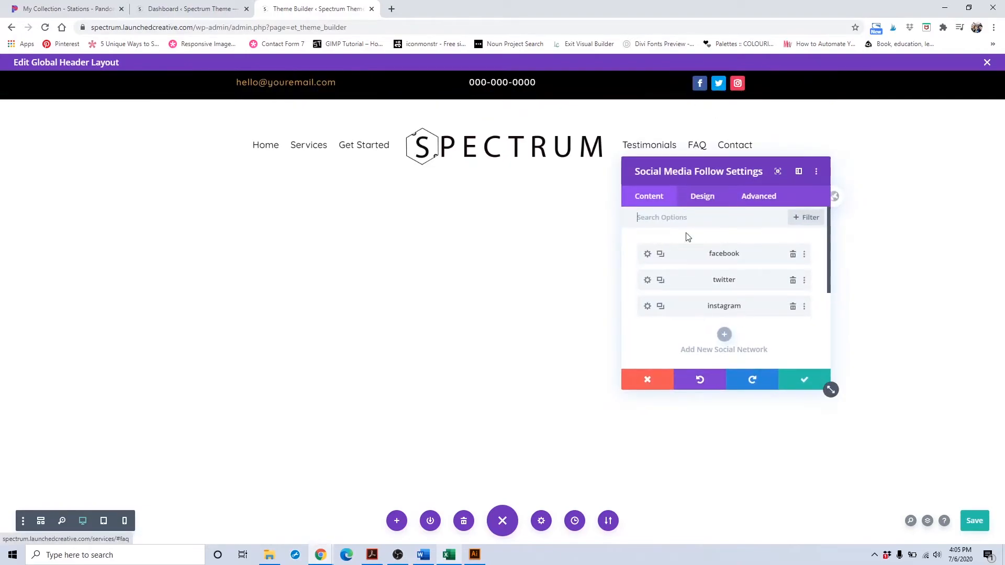
left_click(647, 255)
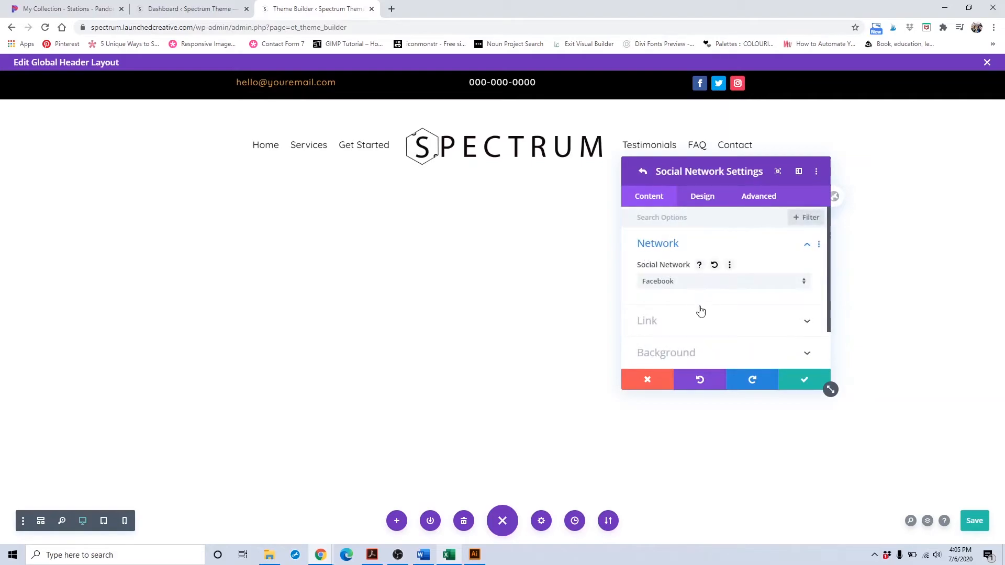
left_click(700, 320)
left_click(673, 267)
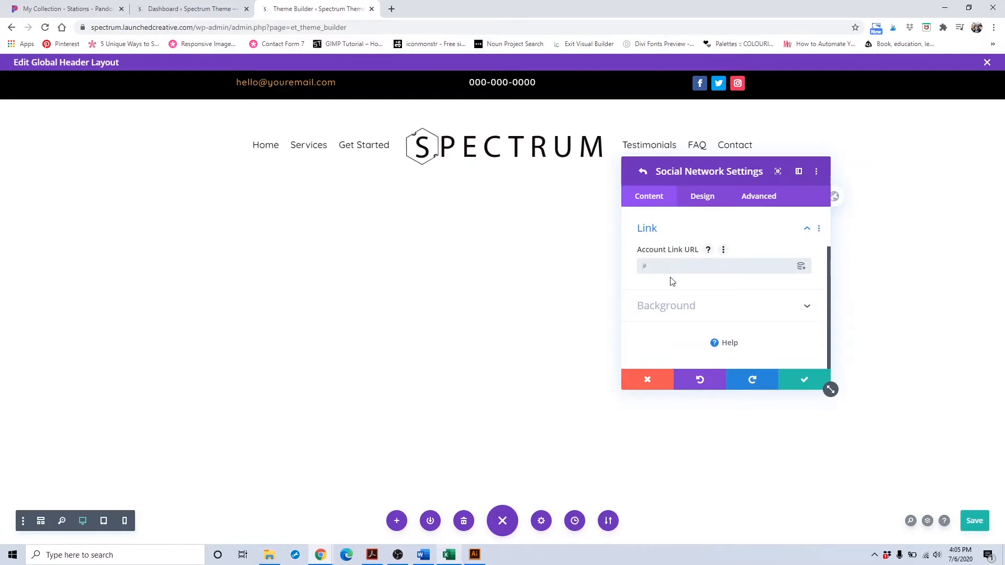
Set the Facebook icon's background to light orange from the recent colors.
left_click(666, 307)
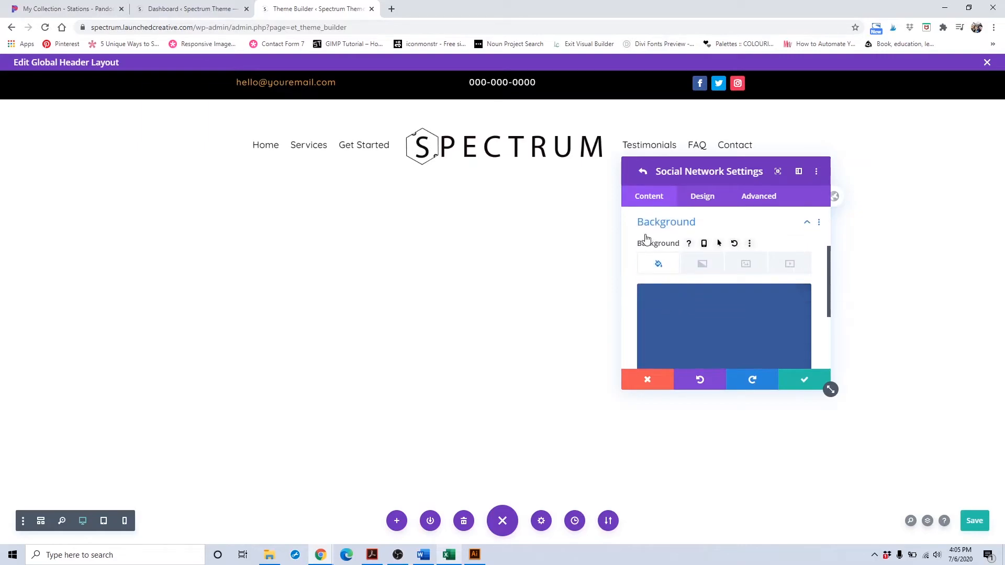
scroll(685, 301, "down", 1)
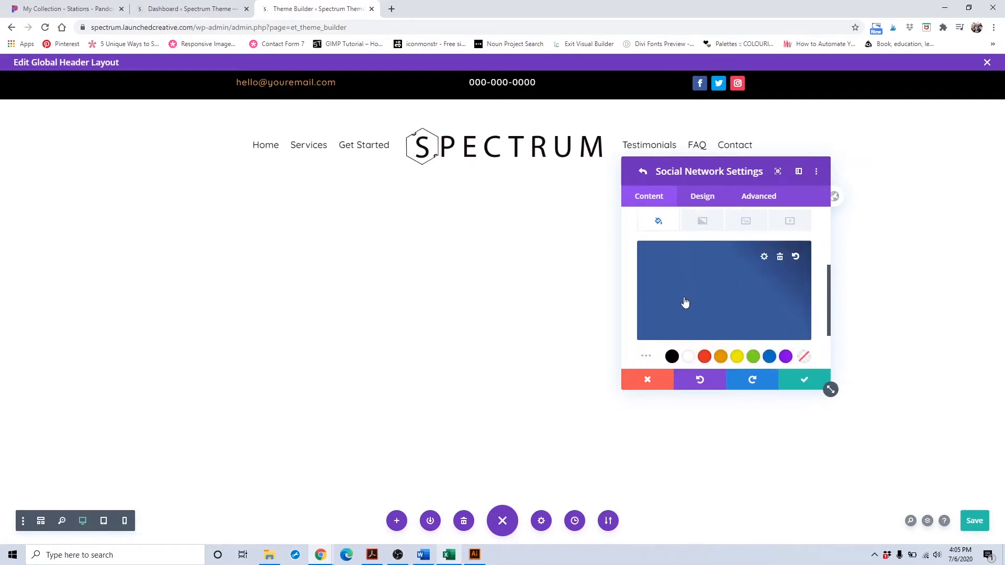
left_click(721, 347)
left_click(795, 368)
left_click(704, 347)
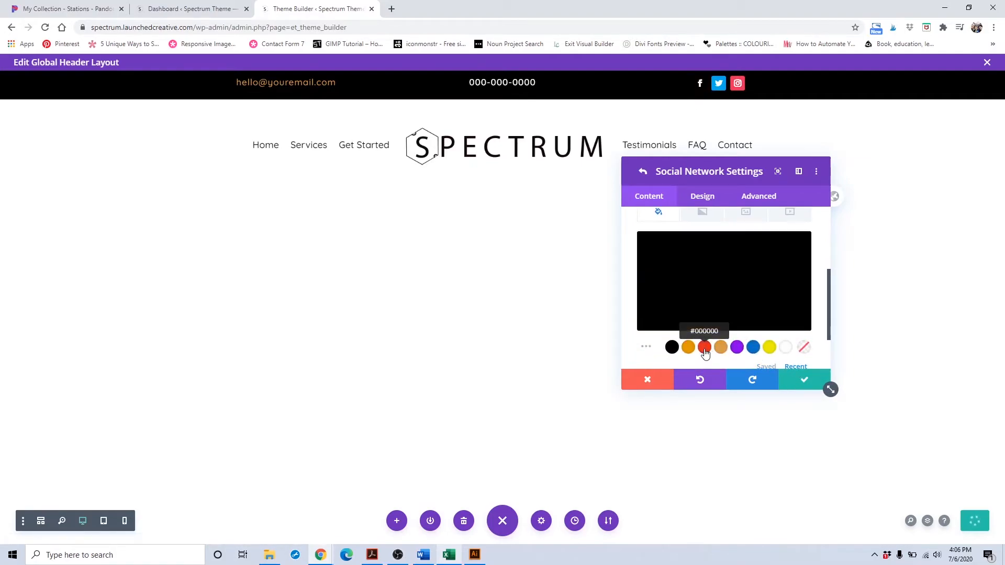
left_click(687, 350)
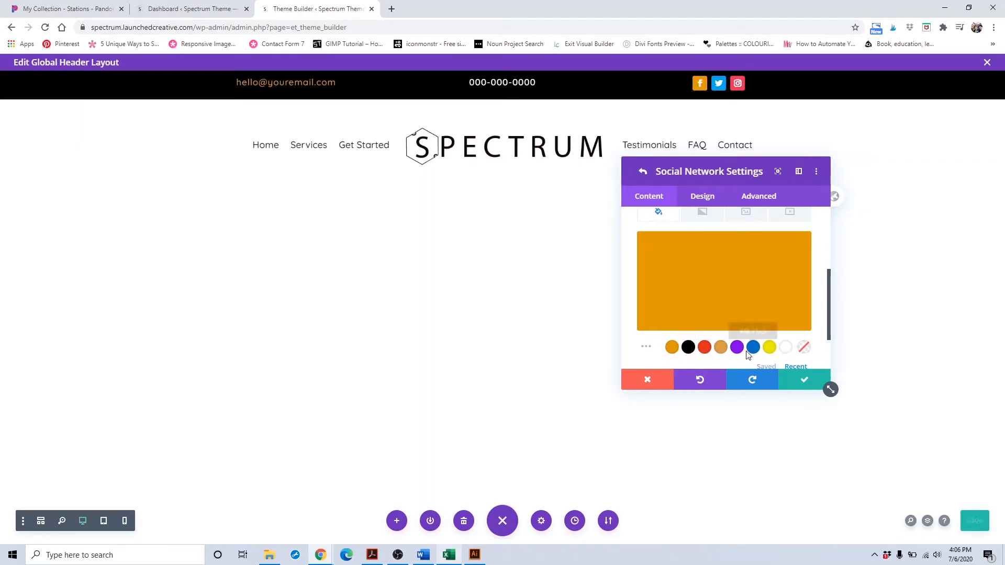
left_click(721, 347)
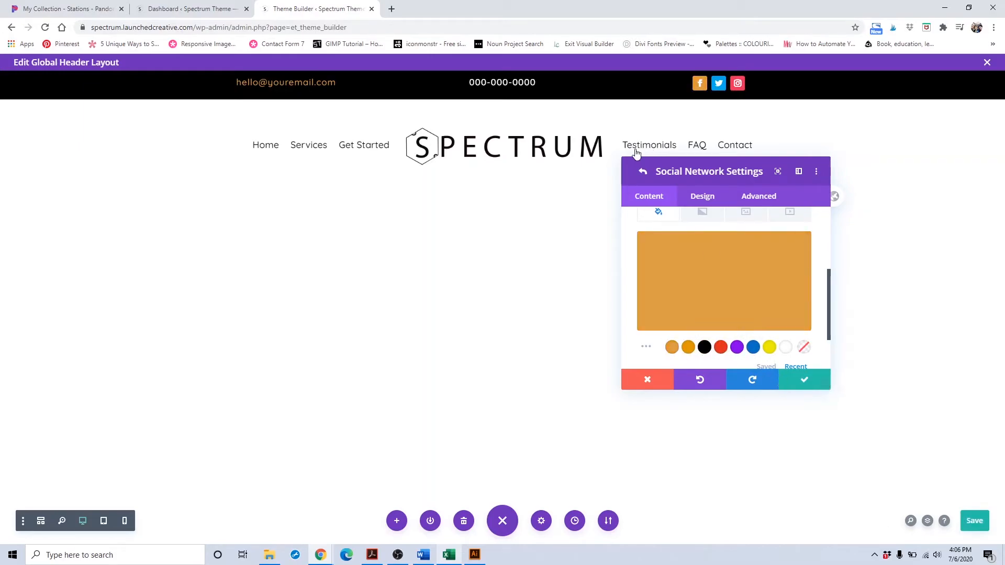
Return to the list of networks in the Social Media Follow module and delete the Instagram network.
left_click(642, 171)
scroll(680, 249, "up", 3)
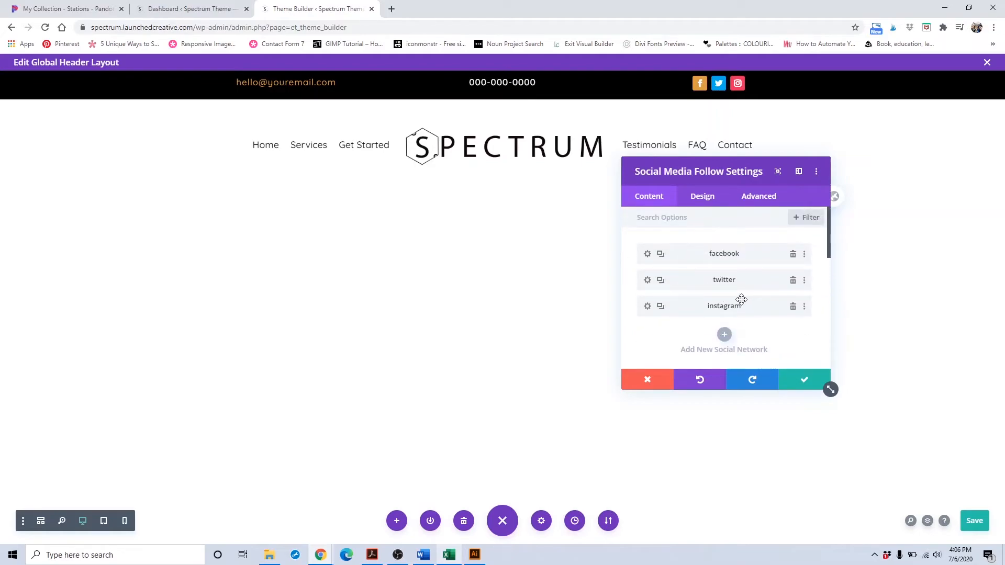
left_click(792, 306)
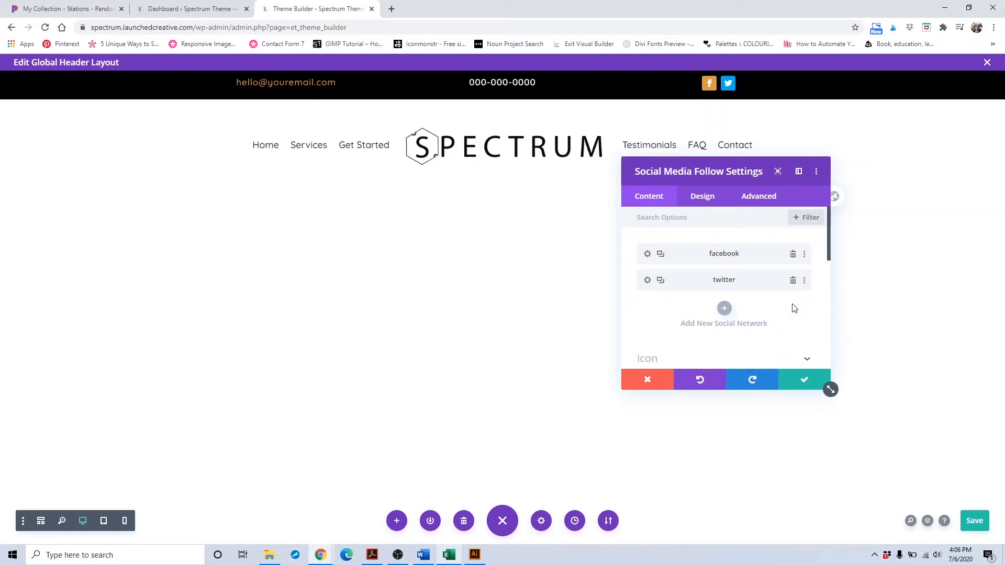
Add a new social network to the Social Media Follow module and set it to Pinterest.
left_click(724, 308)
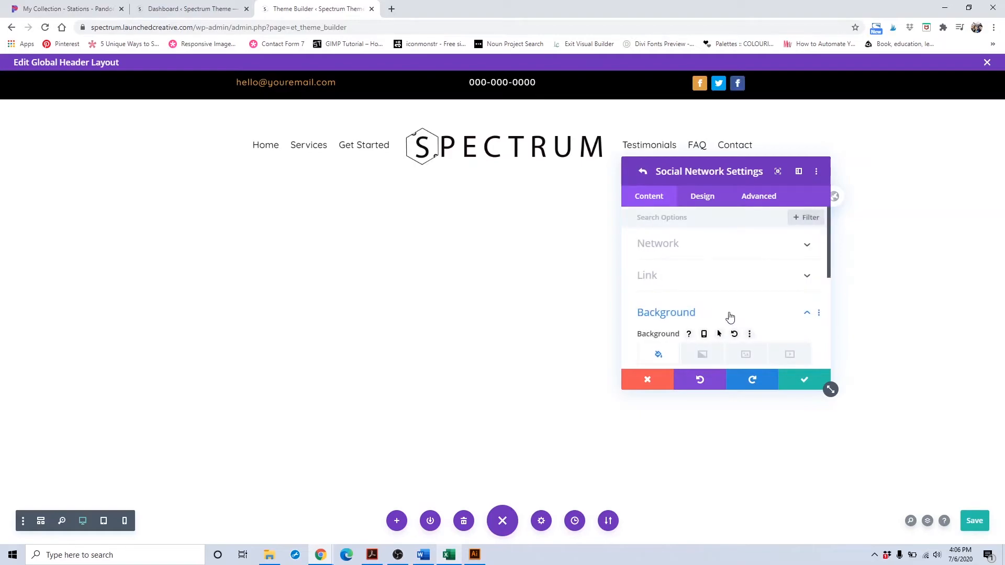
scroll(712, 265, "down", 1)
scroll(711, 220, "up", 1)
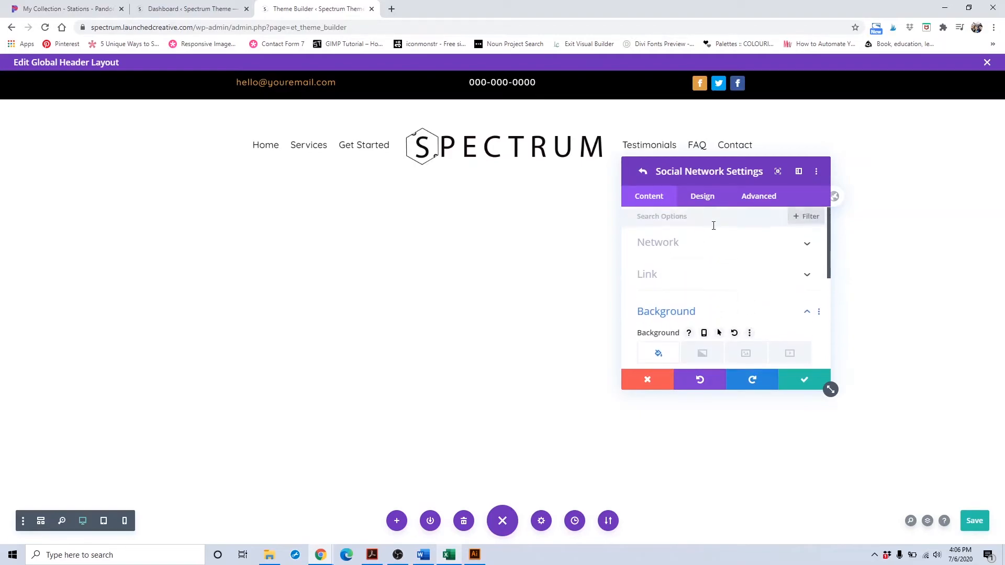
left_click(722, 246)
left_click(713, 285)
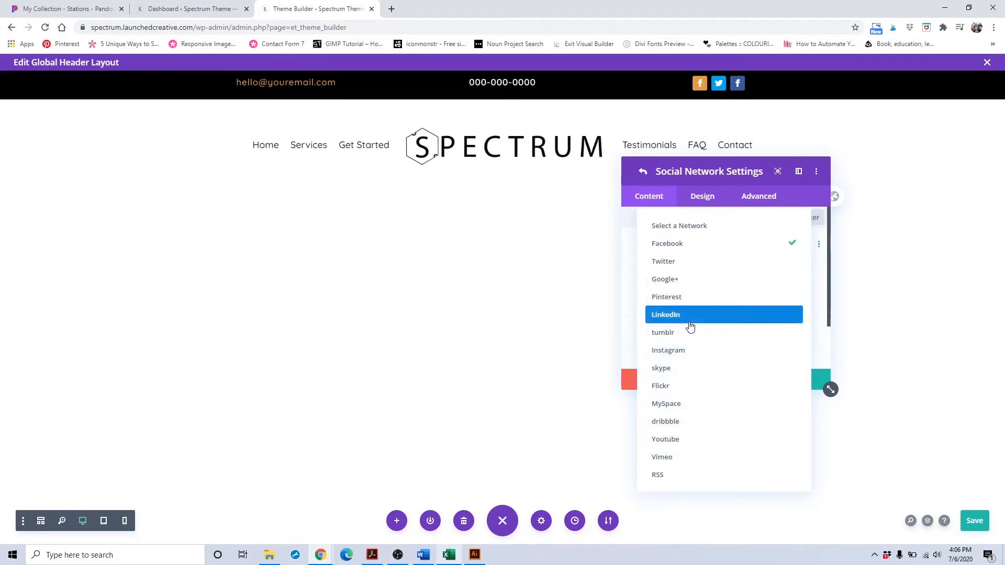
left_click(664, 298)
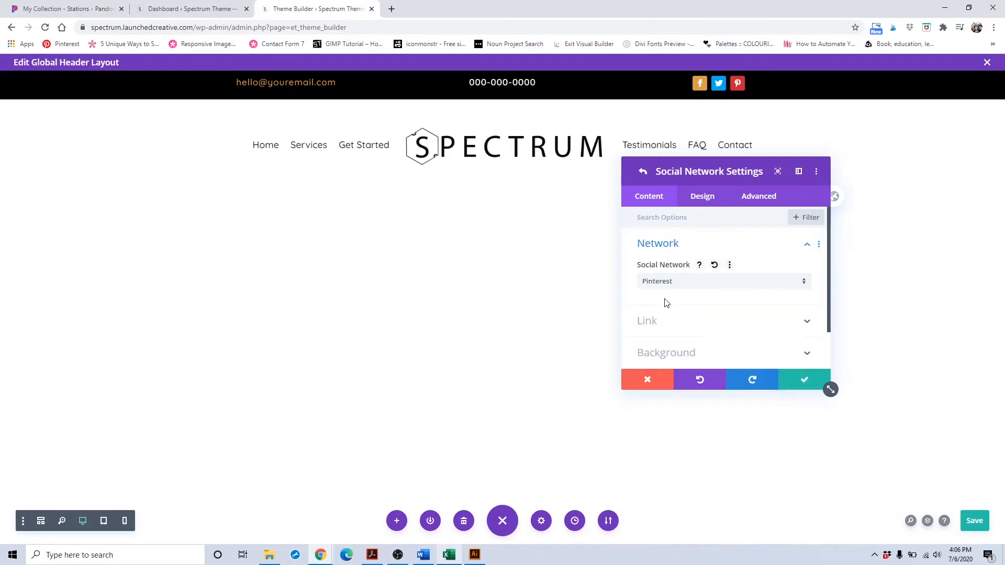
left_click(698, 321)
left_click(705, 269)
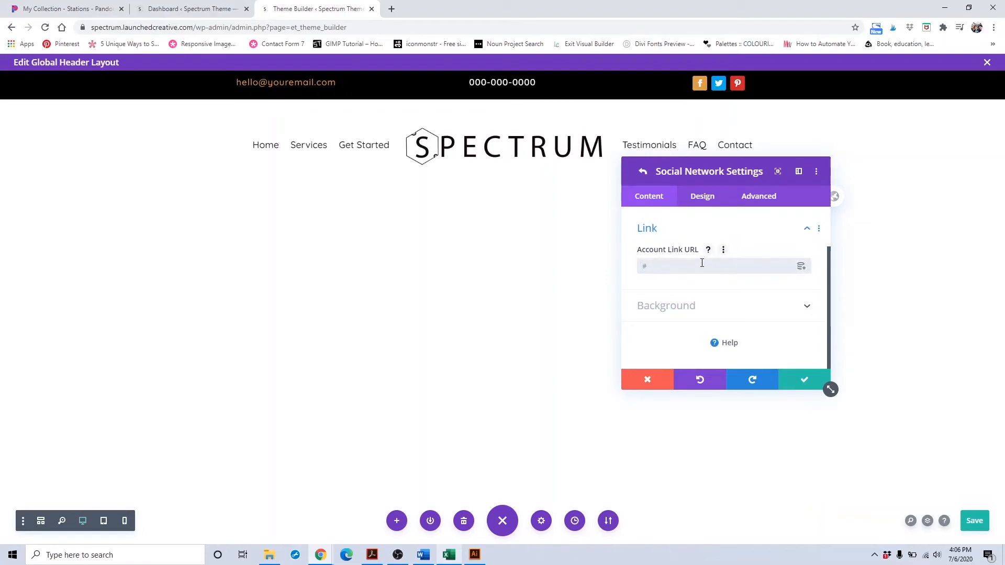
type("https://pinterest.com/accountname")
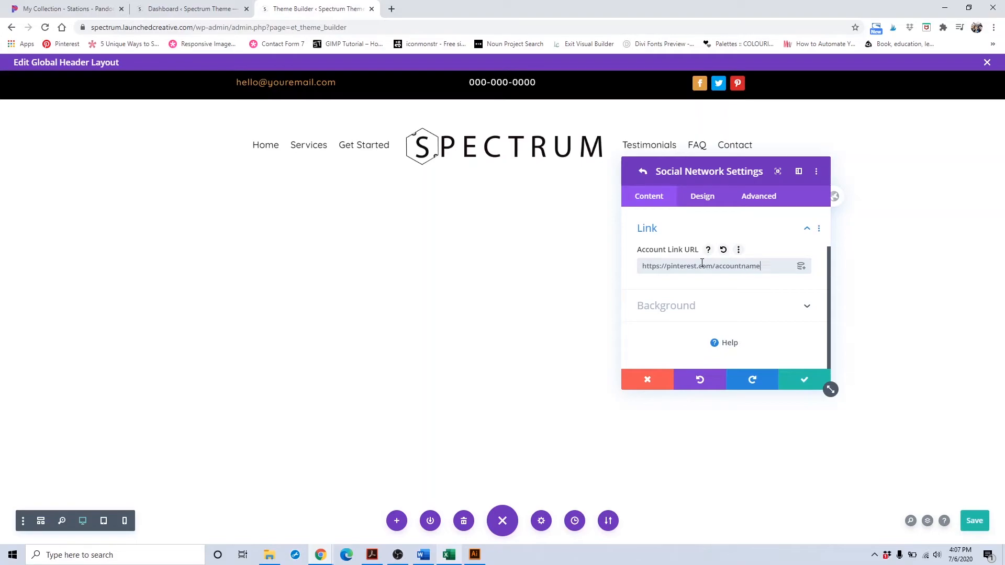
left_click(642, 171)
scroll(651, 255, "up", 1)
left_click(647, 279)
left_click(669, 323)
left_click(675, 260)
type("https://twitter.com/")
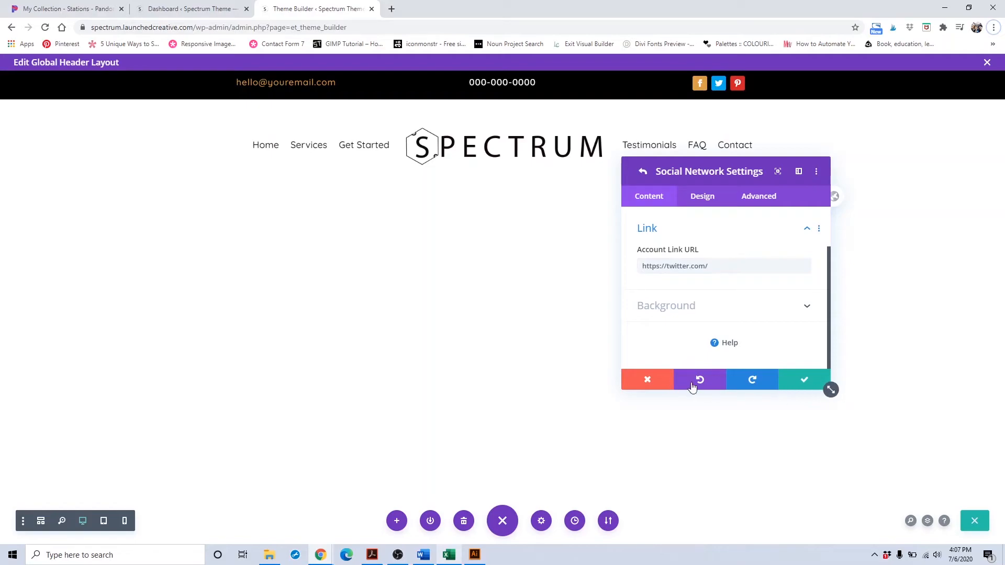
left_click(648, 380)
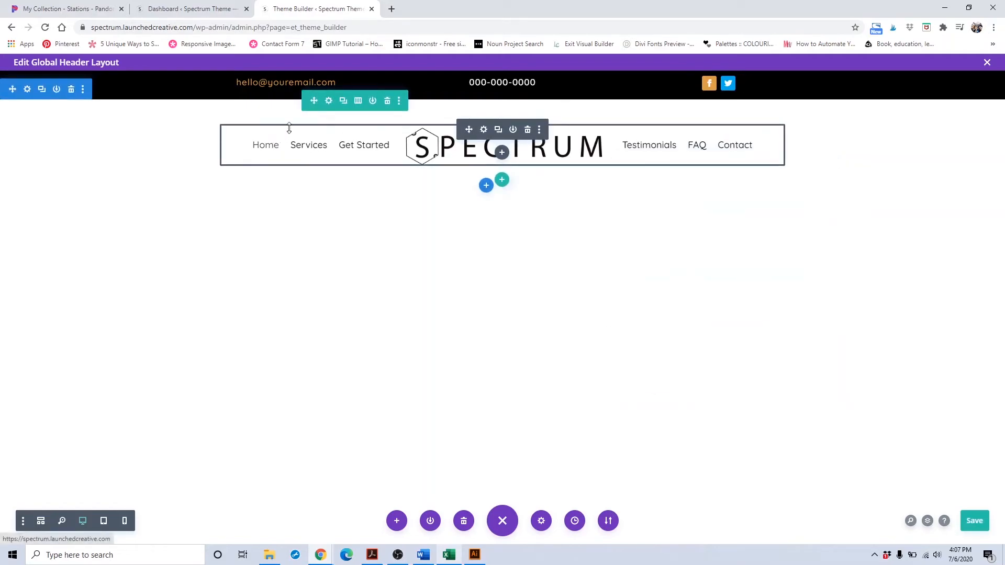
Open the header's Menu module settings and choose Main as the displayed menu.
left_click(483, 131)
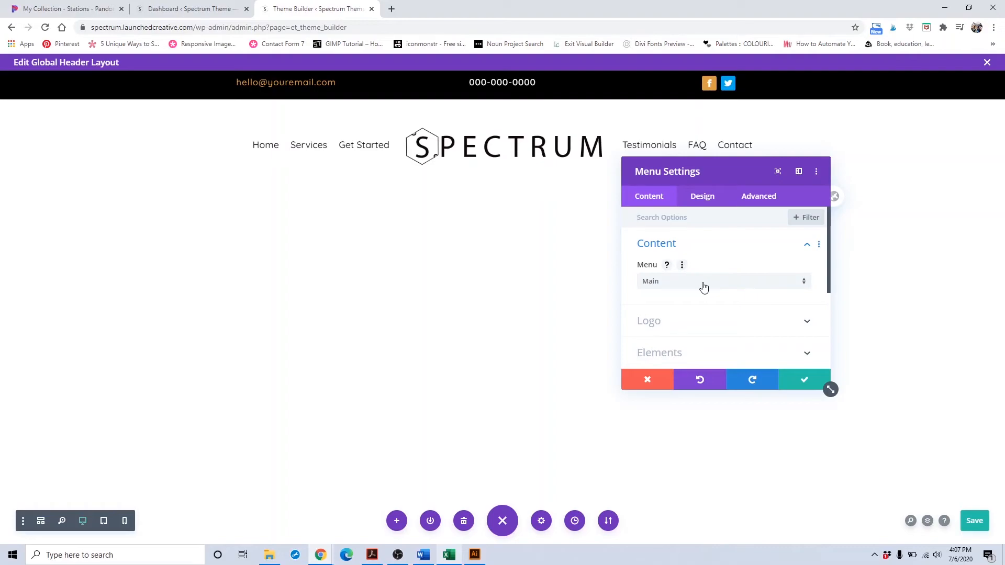
left_click(704, 287)
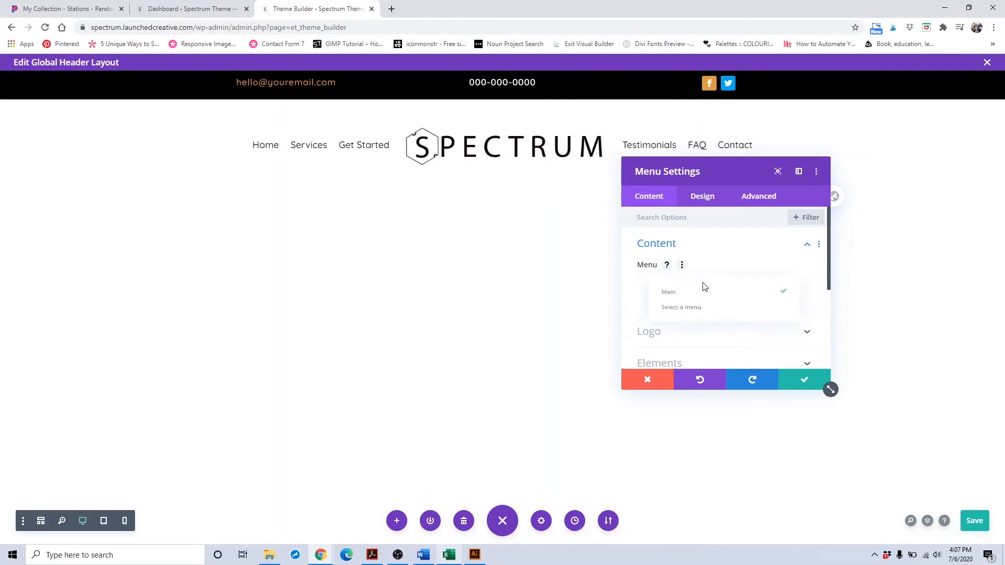
left_click(698, 293)
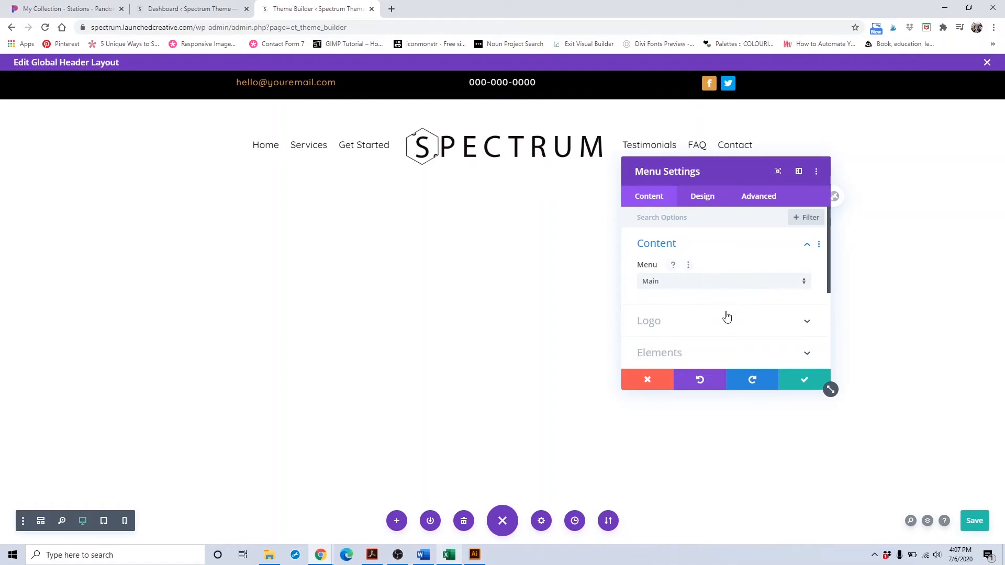
Examine the menu logo's image options for uploading files or picking from the media library, and close them without choosing an image.
left_click(682, 328)
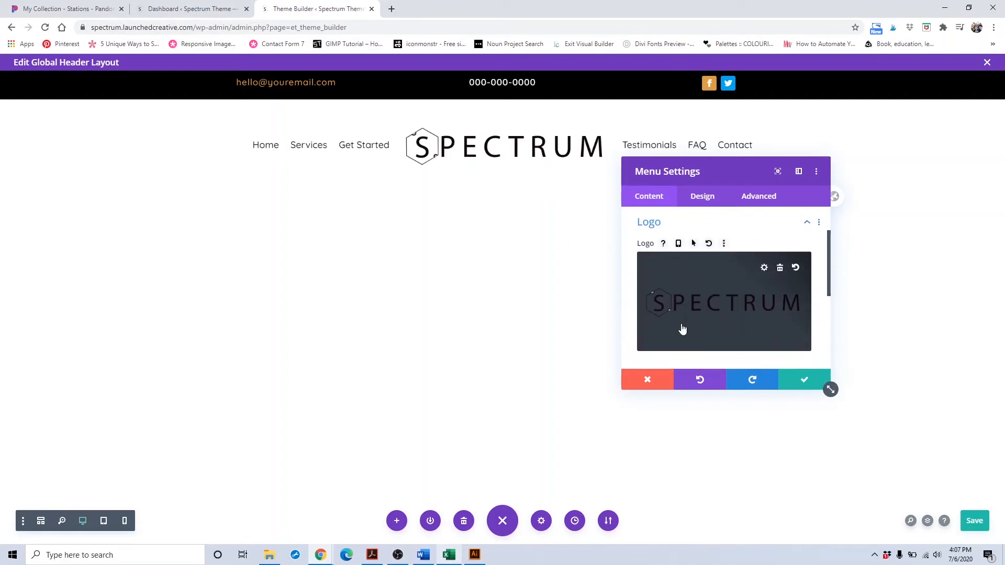
left_click(685, 325)
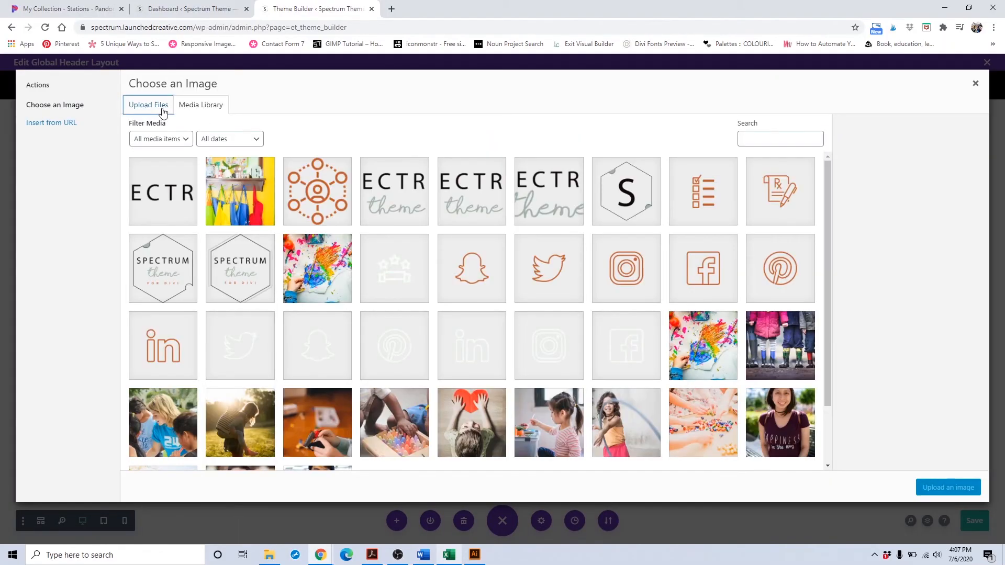
left_click(143, 105)
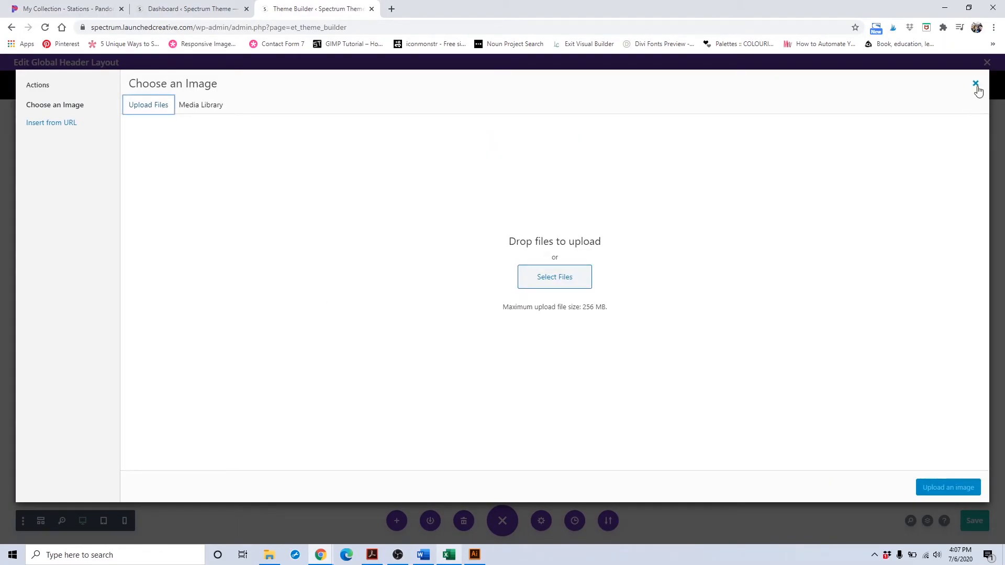
left_click(214, 105)
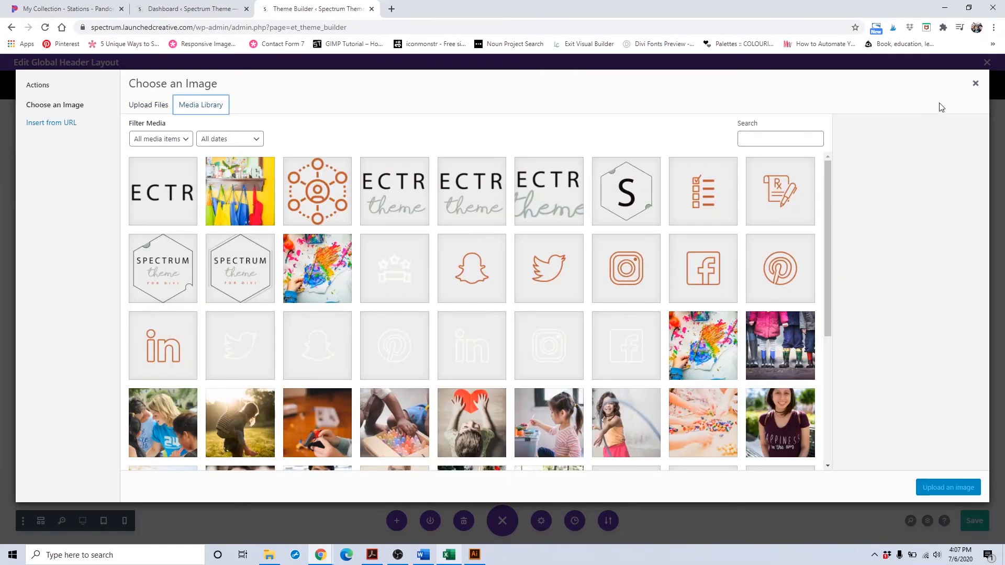
left_click(971, 86)
scroll(697, 332, "down", 3)
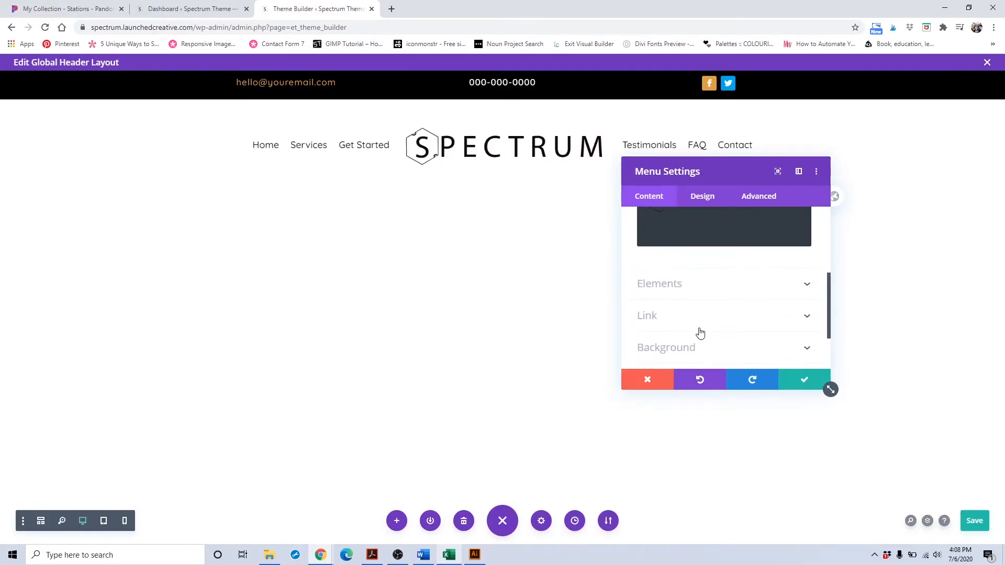
Try green #7cda24 and blue #0c71c3 backgrounds on the header's Menu module, and discard the changes.
left_click(720, 293)
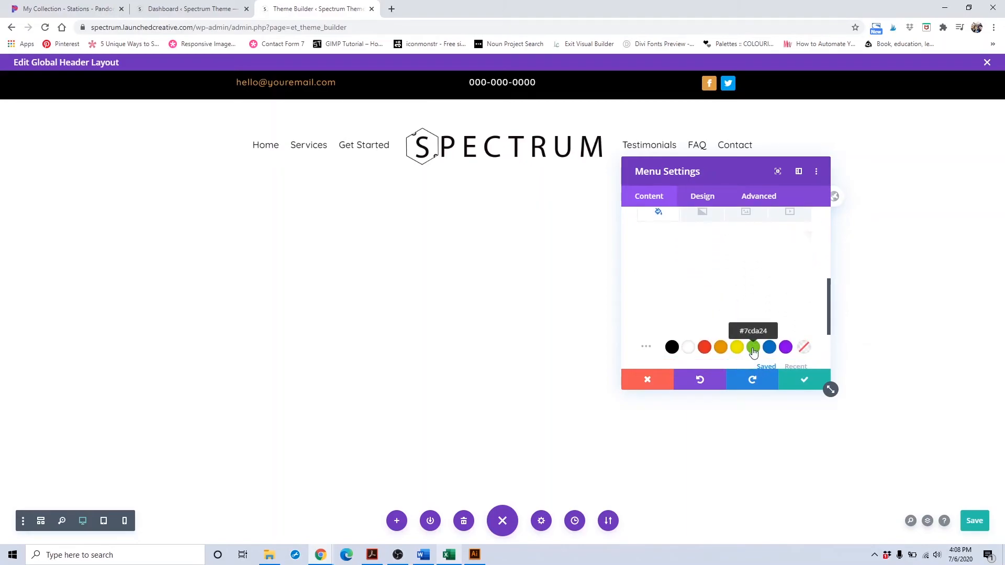
left_click(753, 348)
left_click(769, 348)
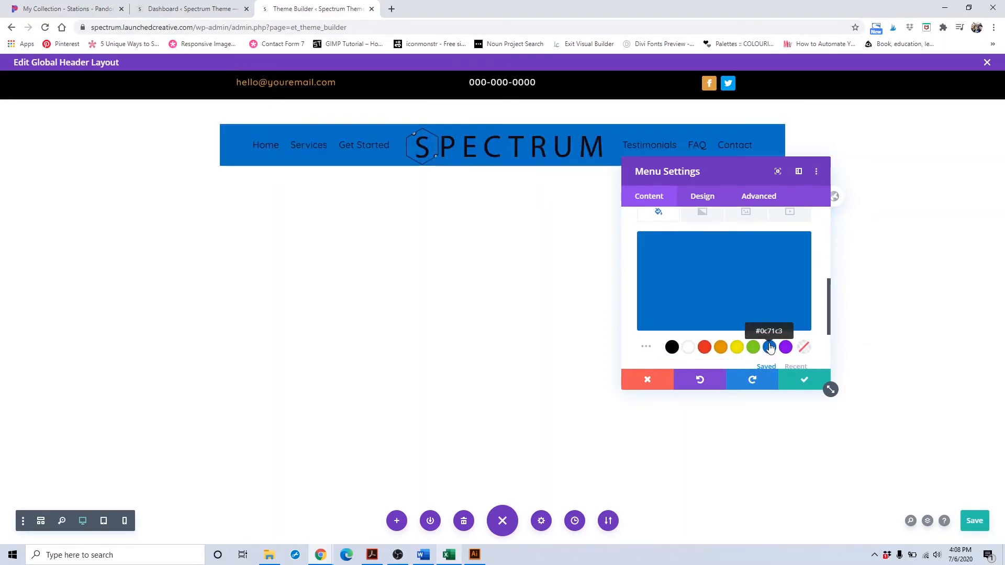
left_click(648, 379)
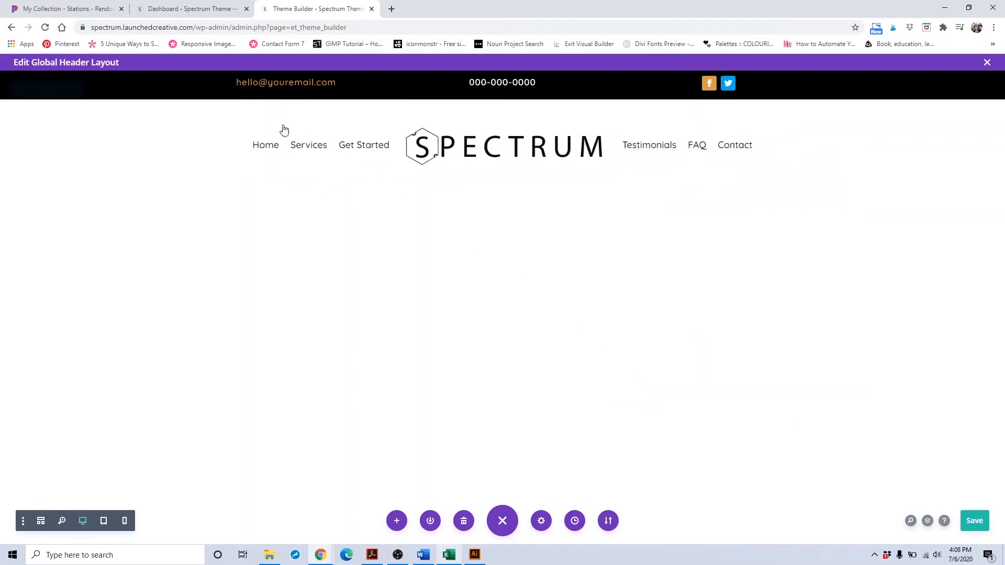
Try a green #7cda24 background color on the header section that contains the menu, and discard the change.
mouse_move(85, 124)
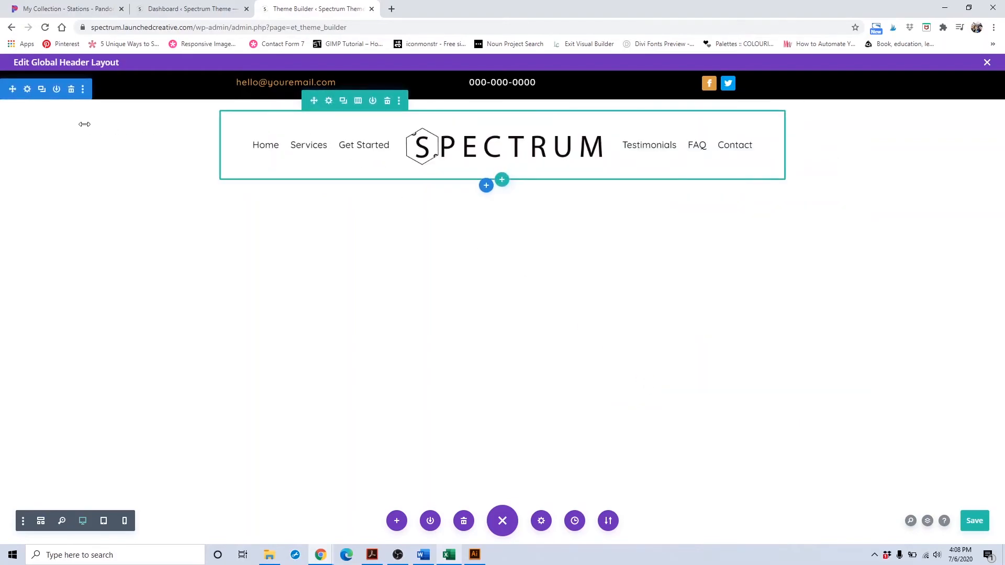
left_click(28, 90)
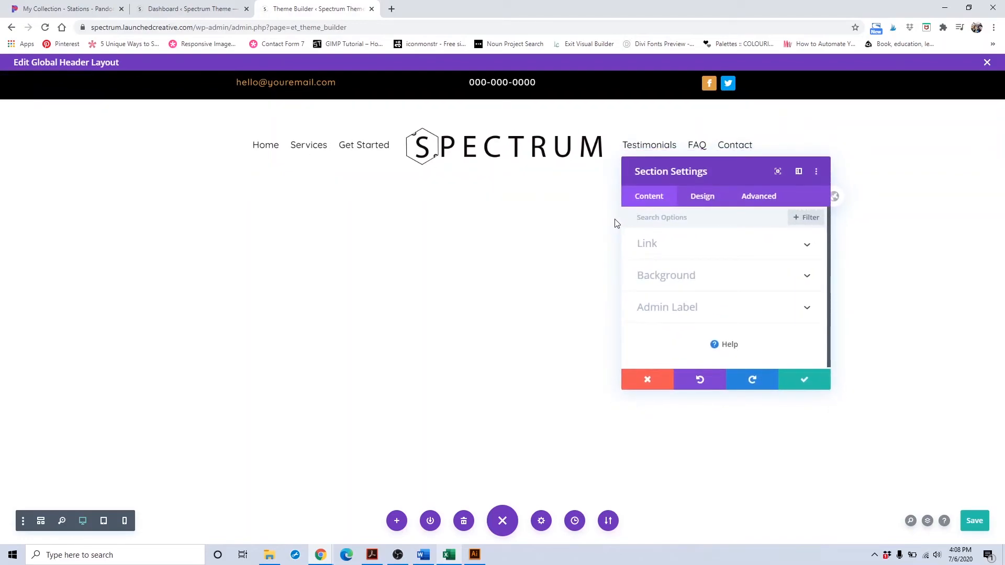
left_click(695, 278)
scroll(690, 309, "down", 2)
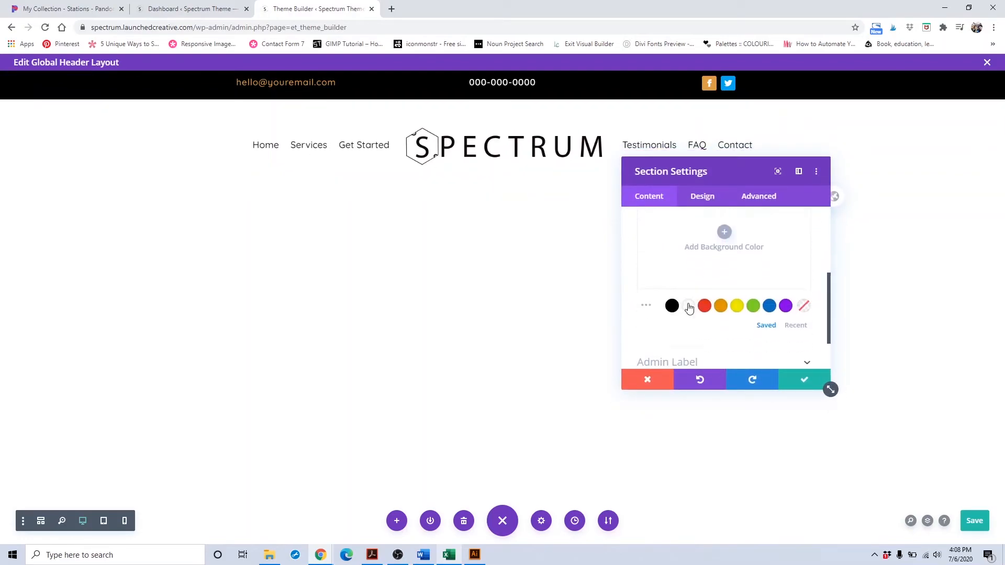
left_click(753, 296)
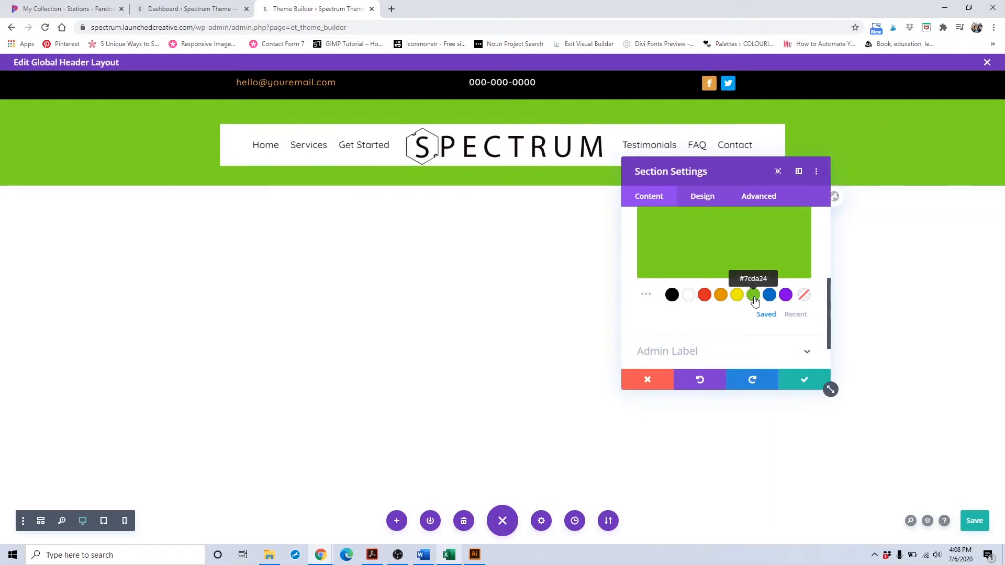
key("ctrl+s")
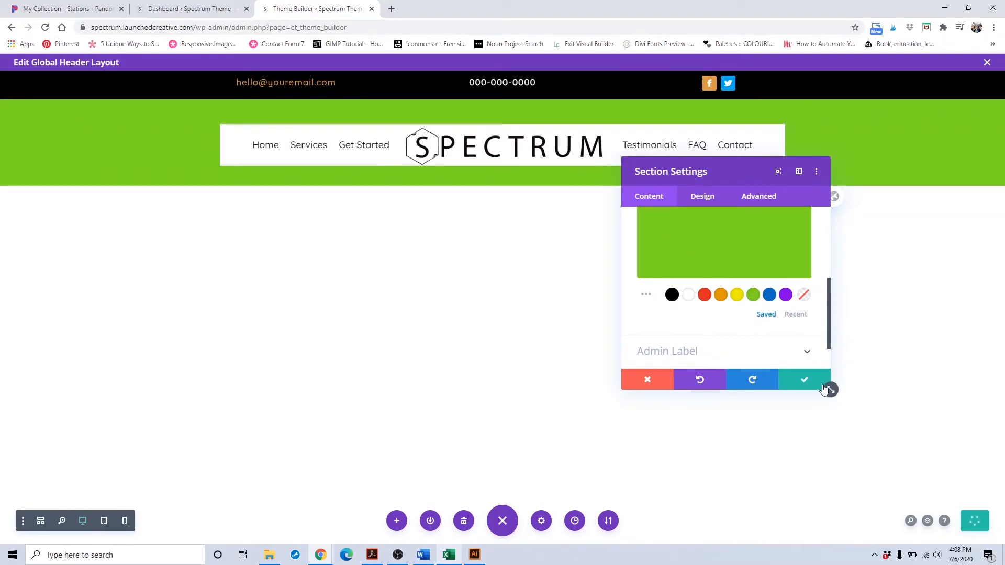
left_click(823, 386)
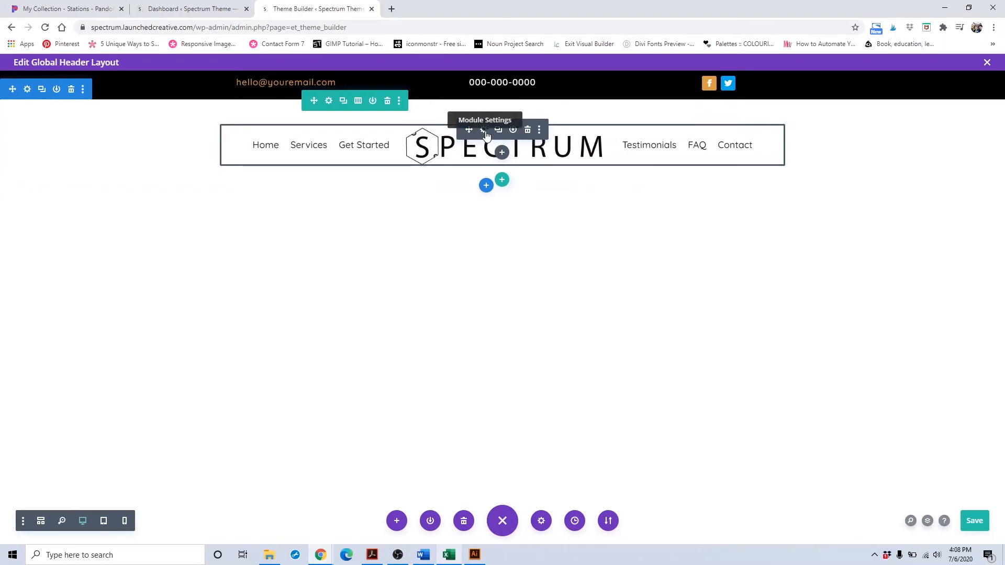
Open the Menu module's design settings and set its layout style to Centered.
left_click(484, 131)
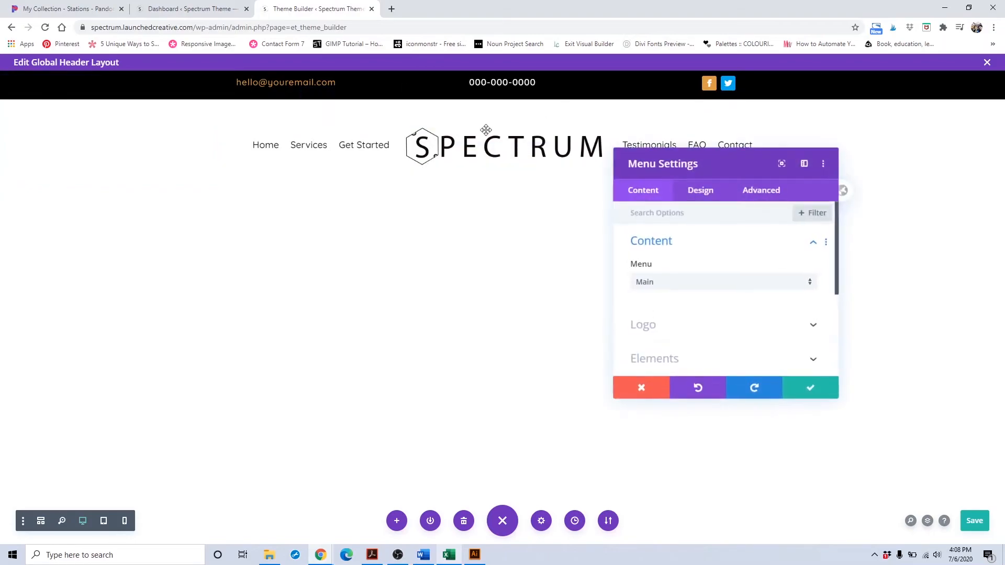
scroll(717, 261, "down", 2)
scroll(695, 271, "down", 3)
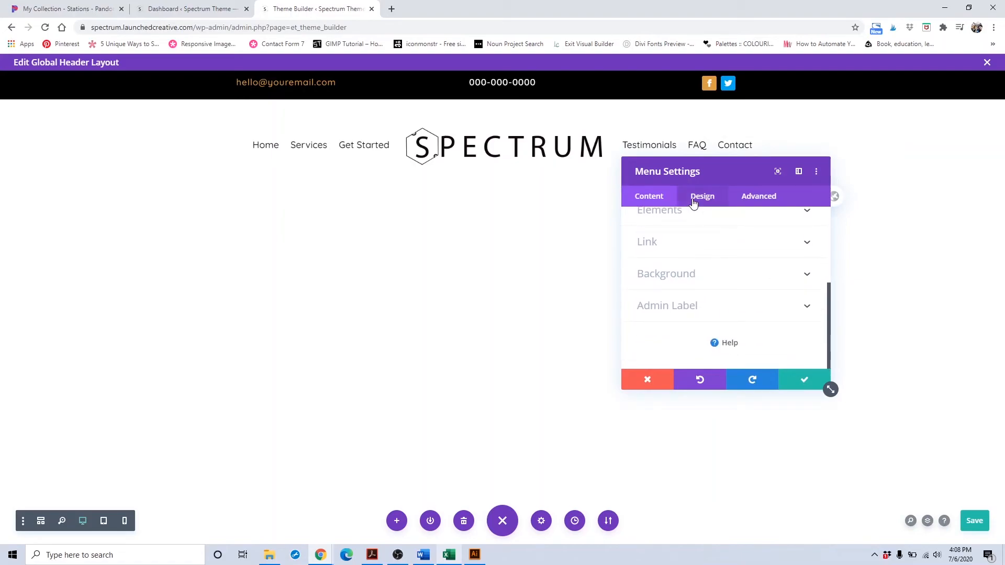
left_click(693, 203)
left_click(689, 250)
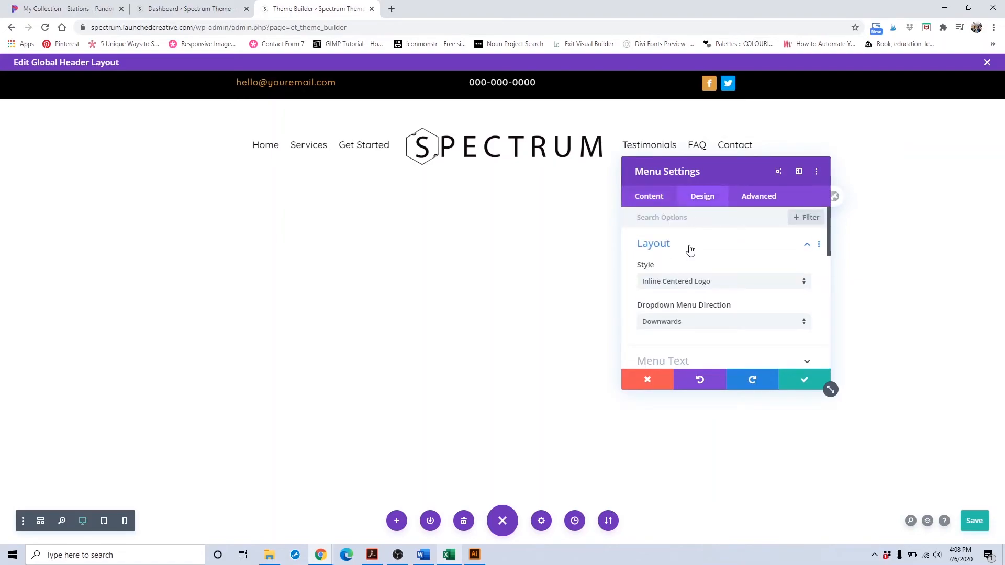
scroll(689, 250, "down", 1)
left_click(697, 239)
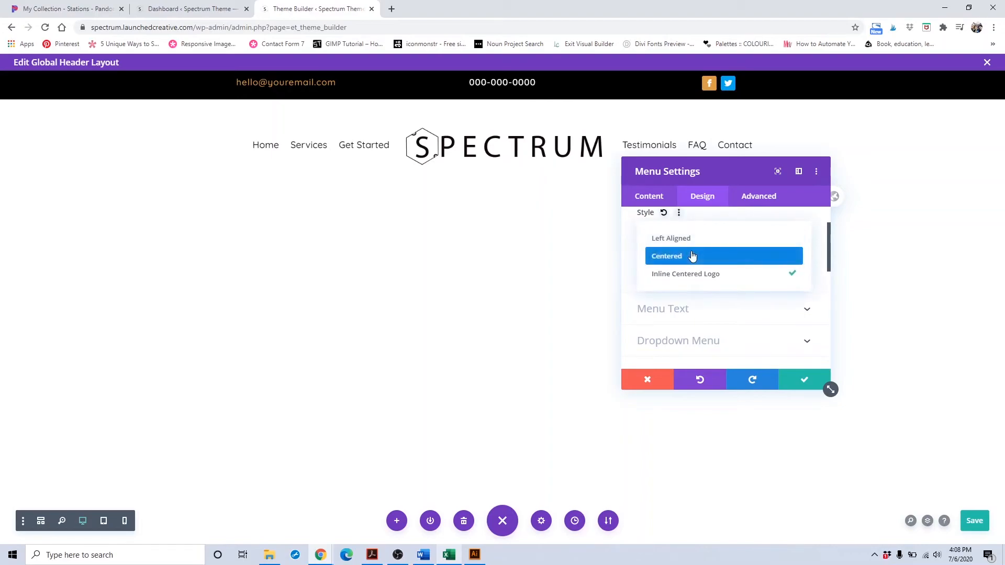
left_click(690, 254)
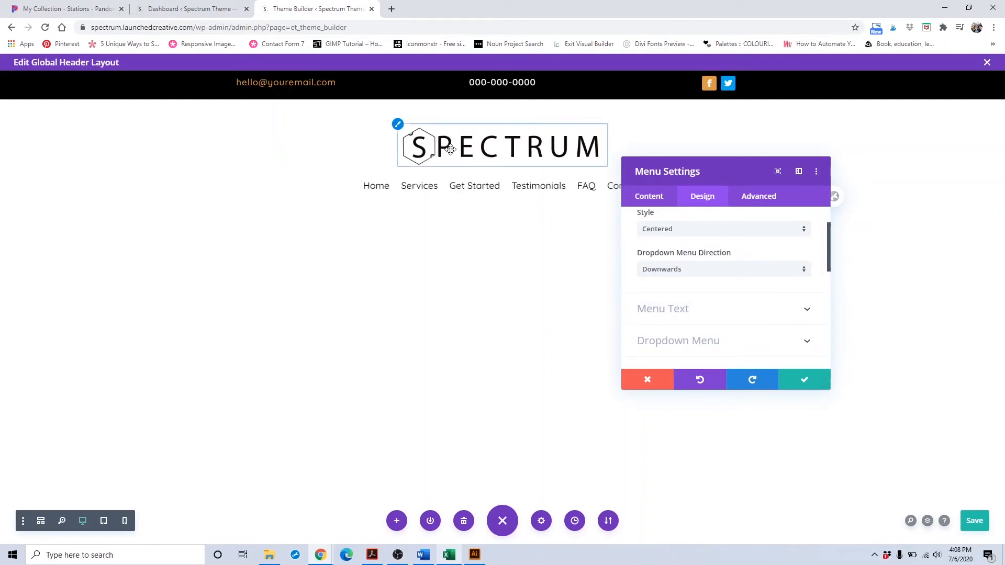
View the dropdown direction choices, try the Left Aligned menu style, and switch the style to Inline Centered Logo.
left_click(655, 268)
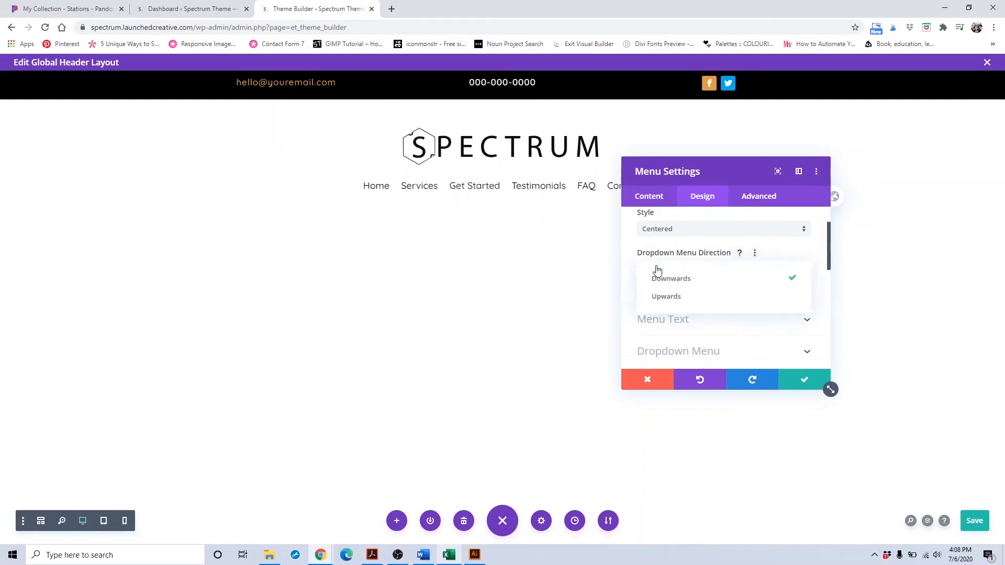
left_click(678, 232)
left_click(678, 236)
left_click(678, 233)
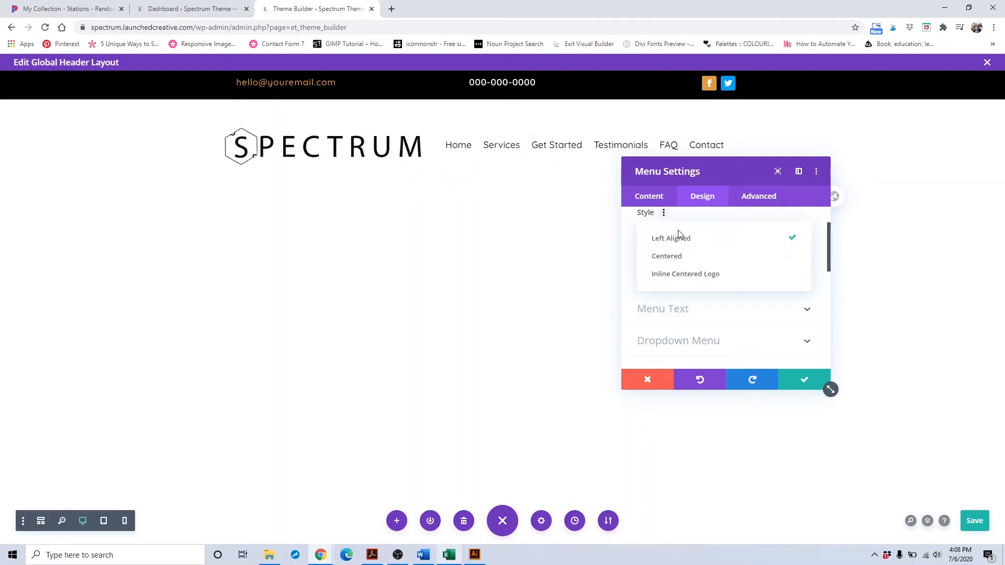
left_click(675, 273)
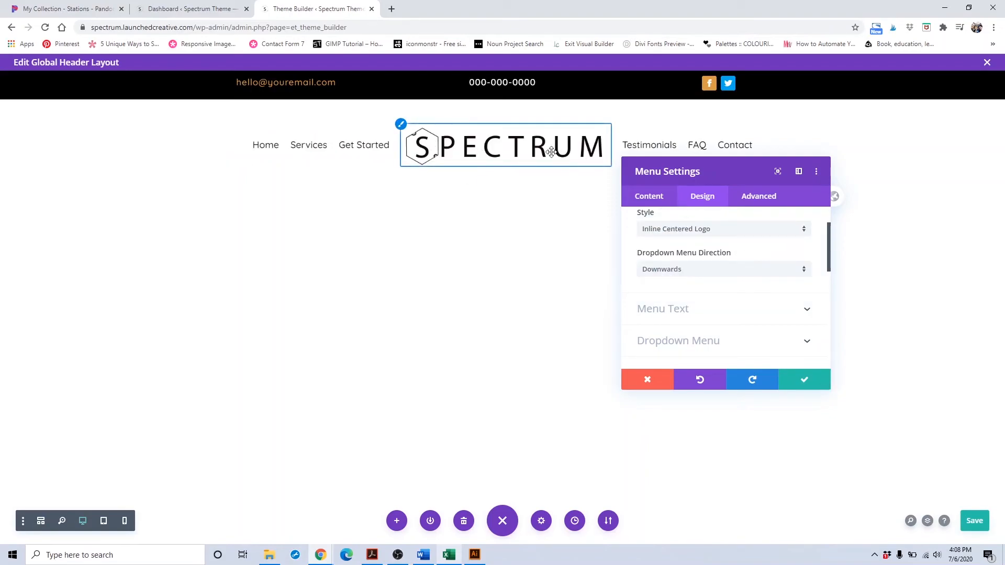
Compare the Centered and Left Aligned menu styles and leave the layout style set to Centered.
left_click(707, 229)
left_click(702, 255)
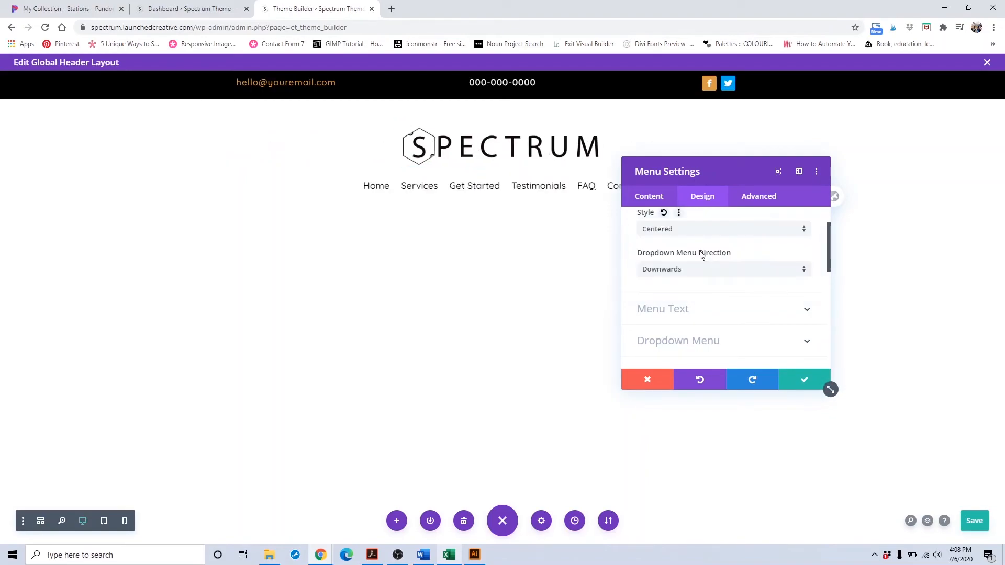
left_click(705, 231)
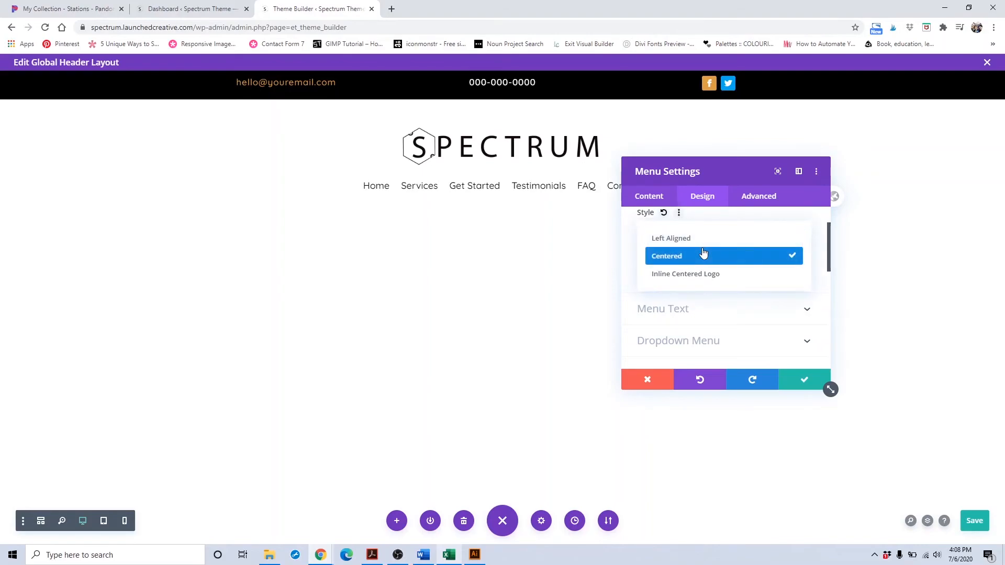
left_click(704, 240)
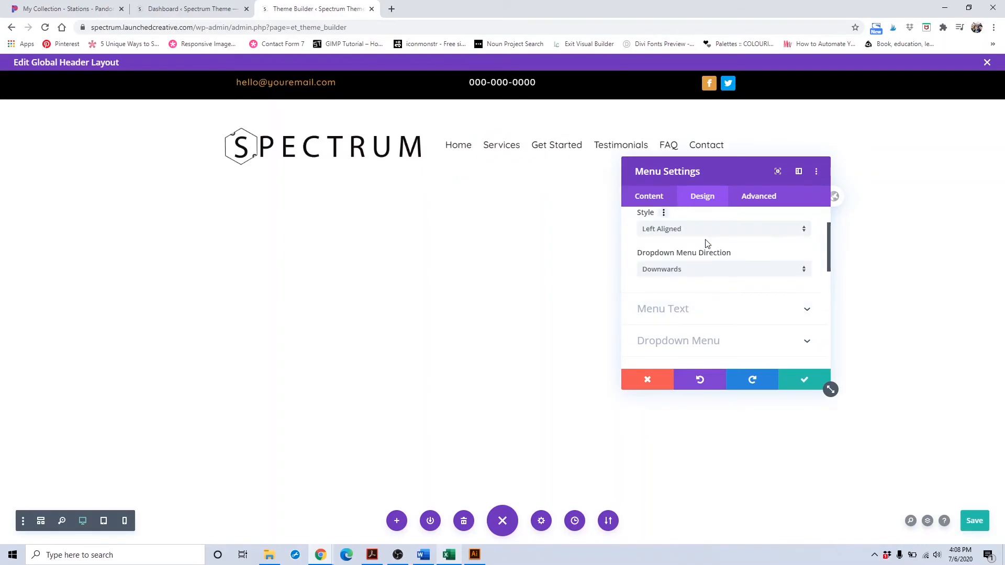
left_click(709, 240)
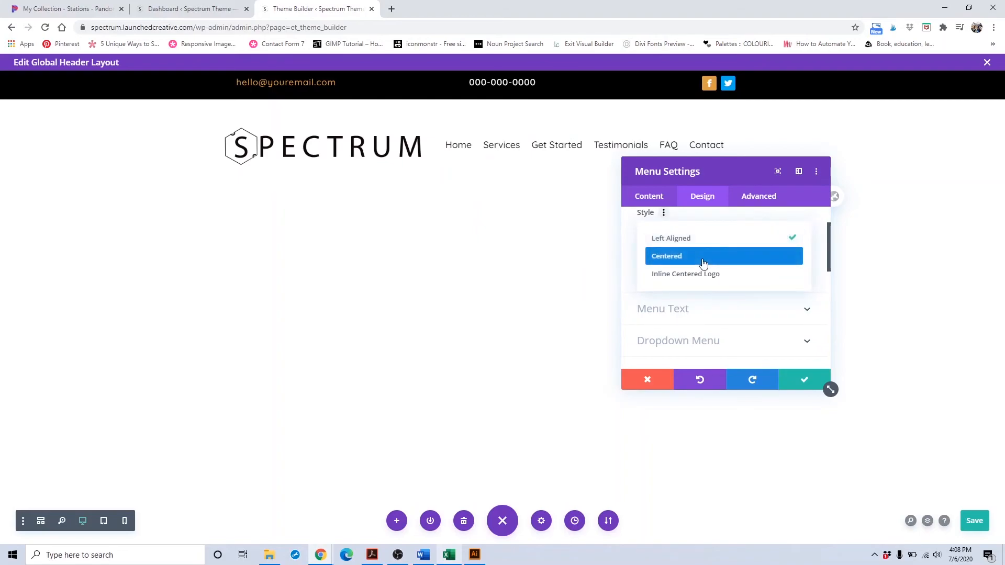
left_click(702, 258)
In the menu text settings, try red as the active link color and reset that color to its default.
scroll(703, 264, "down", 1)
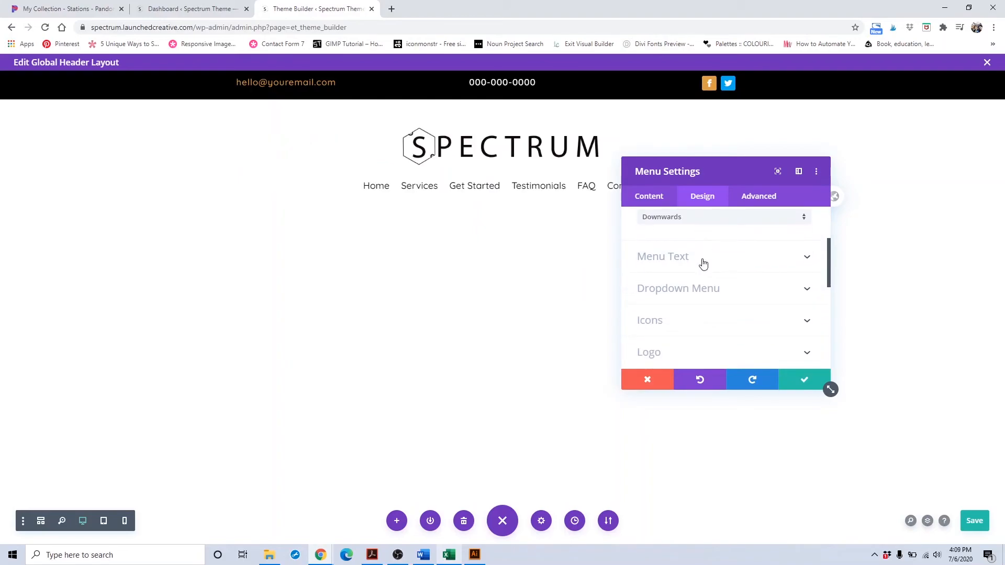
left_click(702, 263)
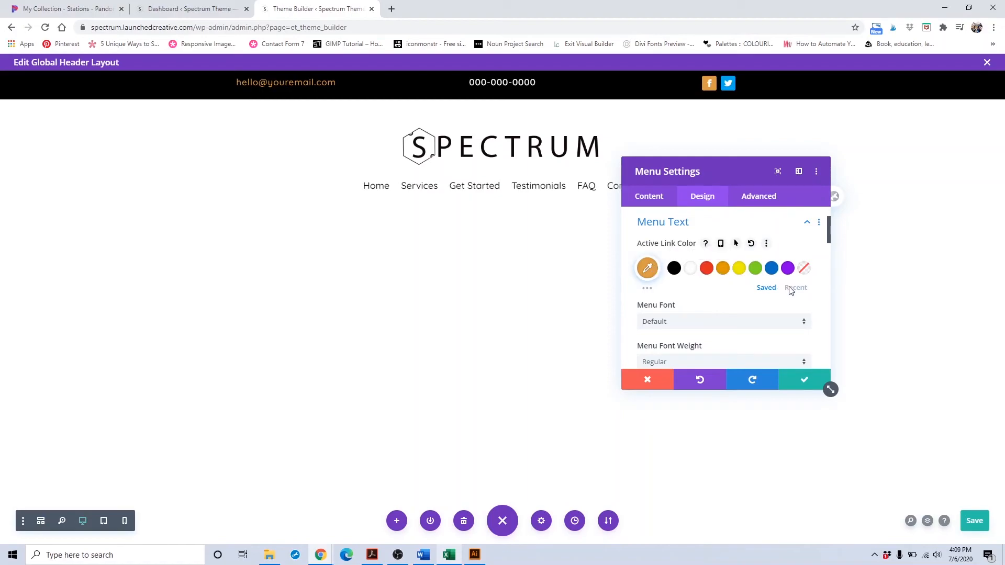
left_click(751, 244)
left_click(706, 269)
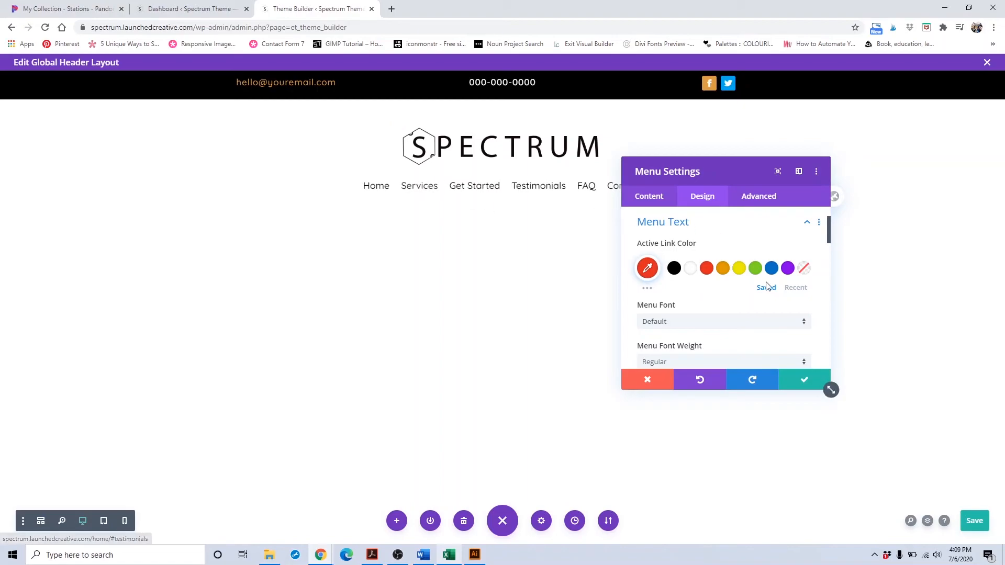
left_click(751, 243)
Try orange as the menu text color, reset it, and set the color to black.
scroll(752, 246, "down", 1)
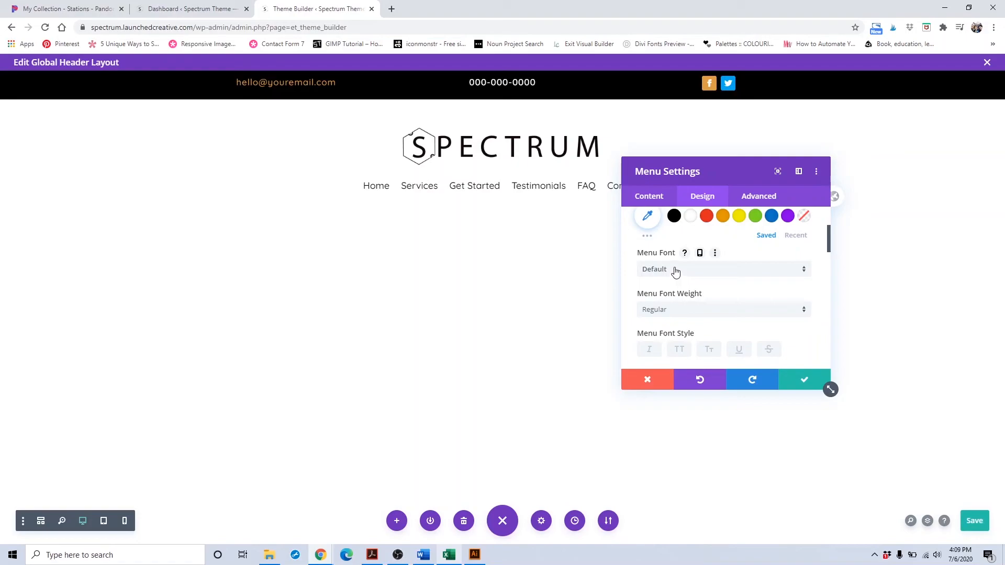
scroll(675, 272, "down", 2)
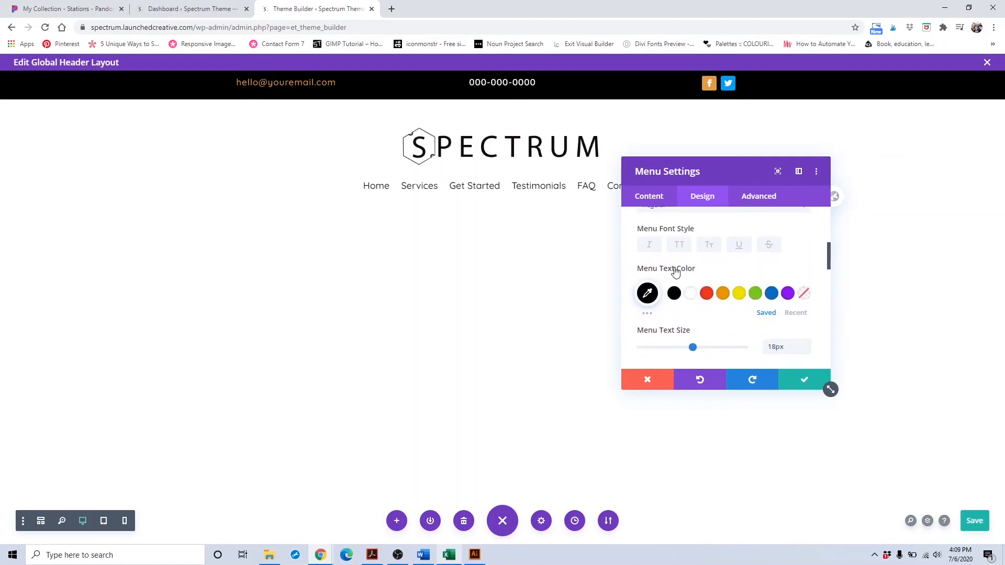
left_click(722, 293)
left_click(749, 269)
left_click(674, 293)
Try nudging the menu text size up and back down.
scroll(693, 295, "down", 2)
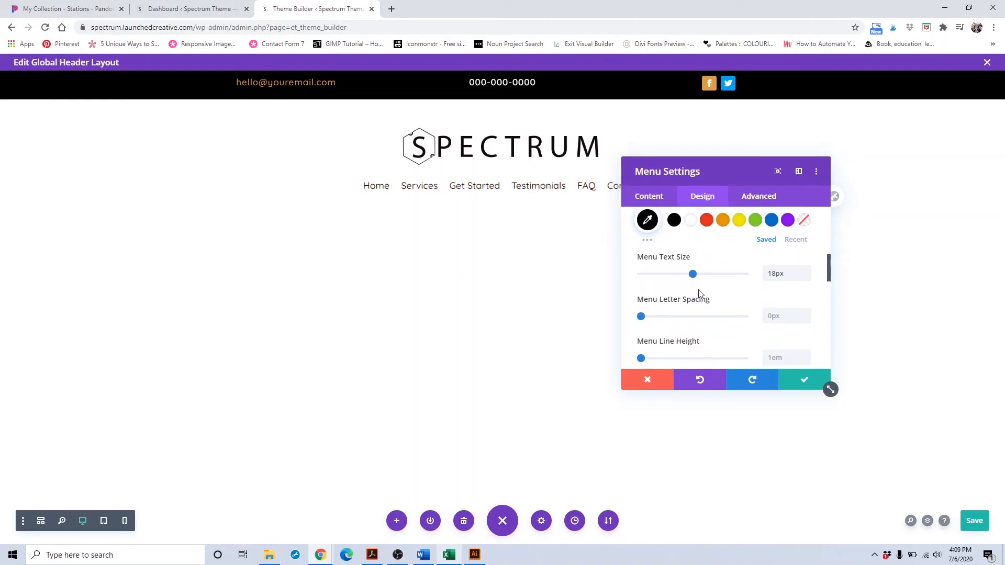
left_click(806, 239)
left_click(806, 238)
left_click(806, 245)
left_click(806, 245)
Try a text shadow preset on the menu text and set the shadow back to none.
scroll(784, 262, "down", 3)
left_click(744, 247)
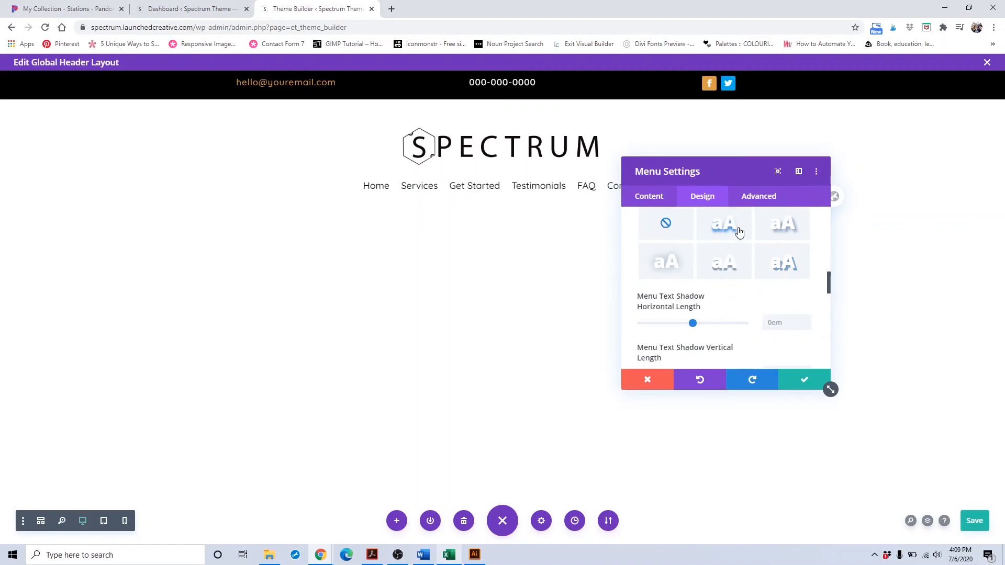
left_click(669, 230)
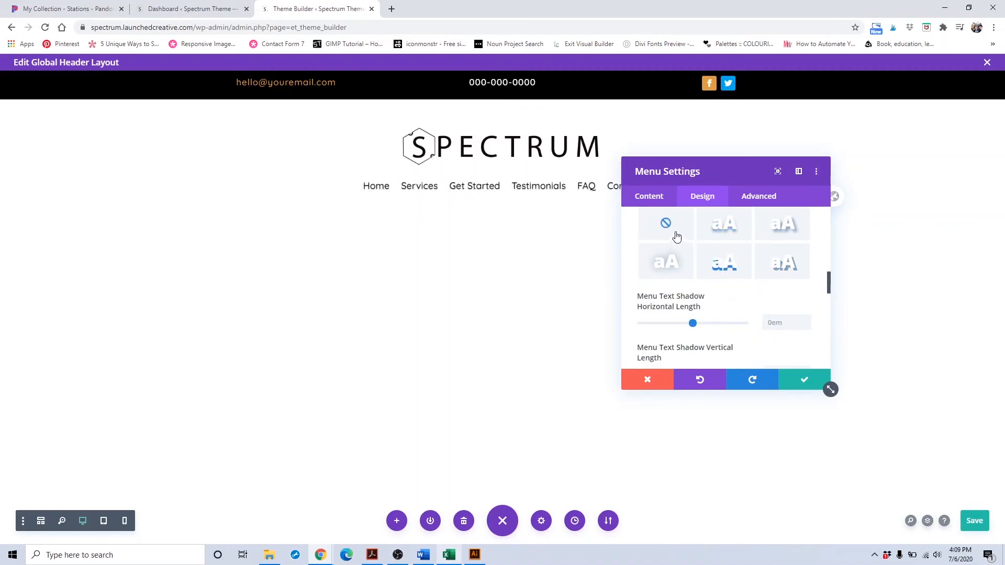
Open the dropdown menu design options, preview the header at tablet size, and return to the desktop preview.
scroll(686, 236, "down", 3)
left_click(699, 250)
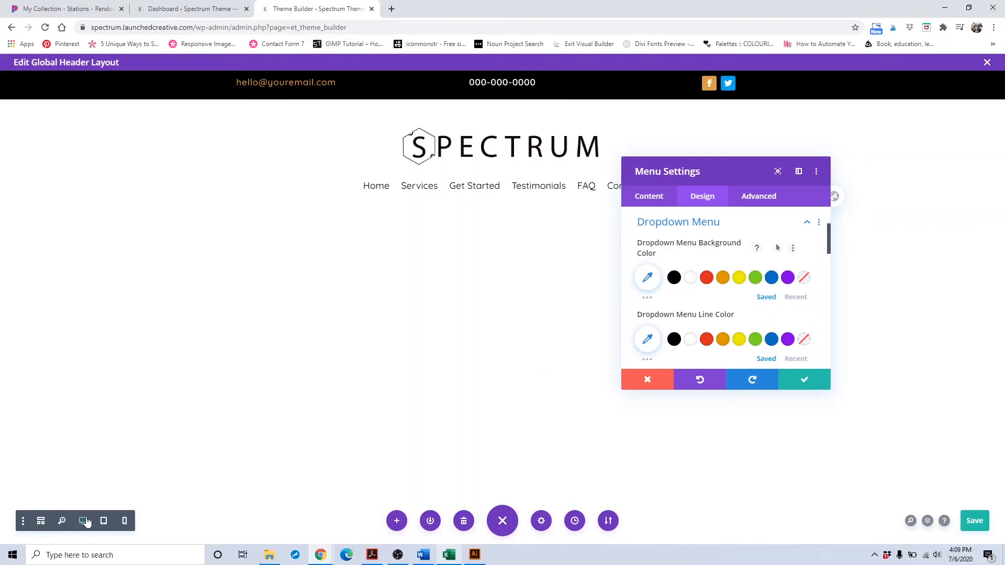
left_click(103, 521)
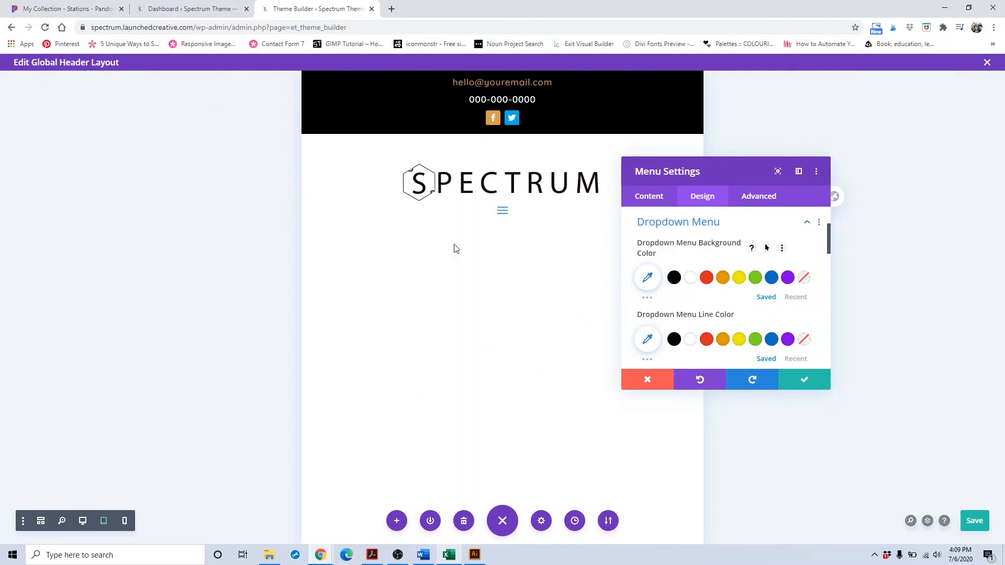
left_click(80, 521)
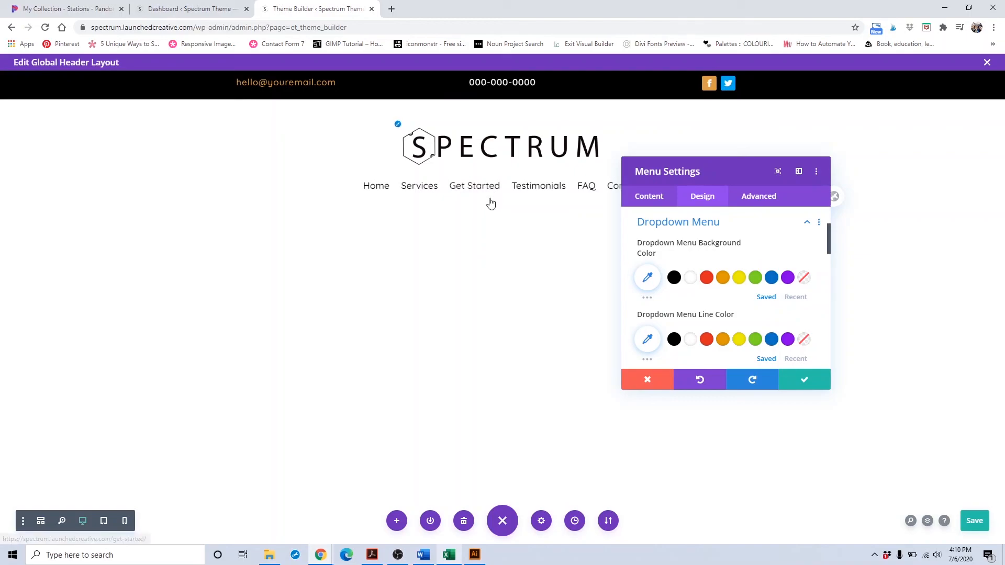
Preview the header at tablet size with the mobile menu expanded and try black as the mobile menu background color.
scroll(745, 260, "down", 2)
scroll(743, 259, "down", 3)
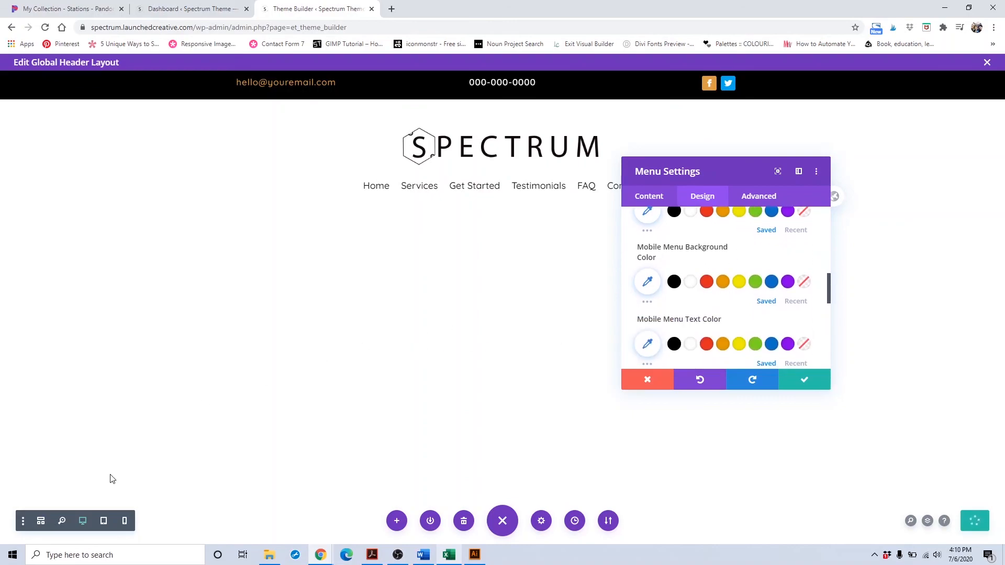
left_click(103, 520)
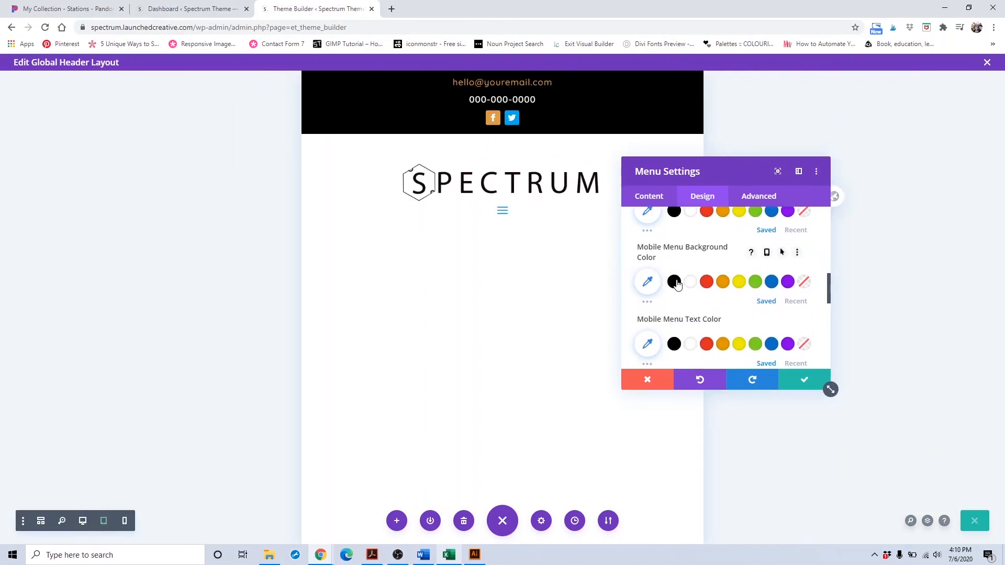
left_click(501, 212)
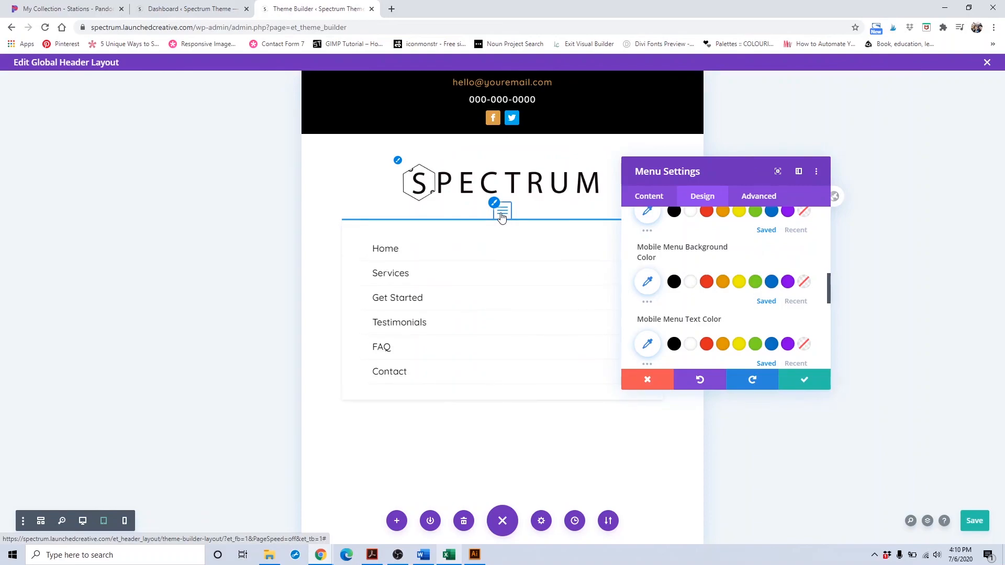
left_click(672, 285)
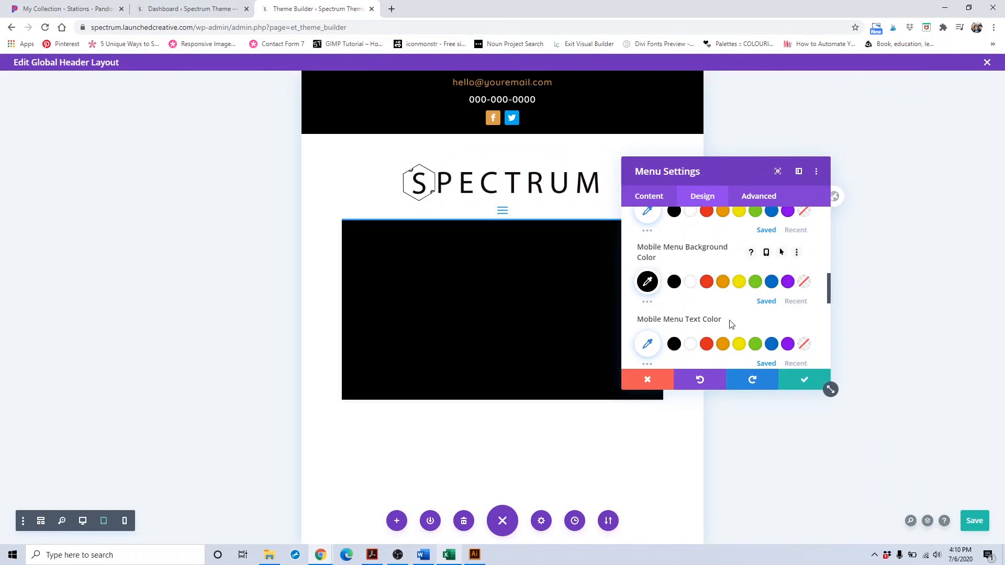
Try white as the mobile menu text color and show its hover state options.
scroll(729, 325, "down", 1)
left_click(689, 292)
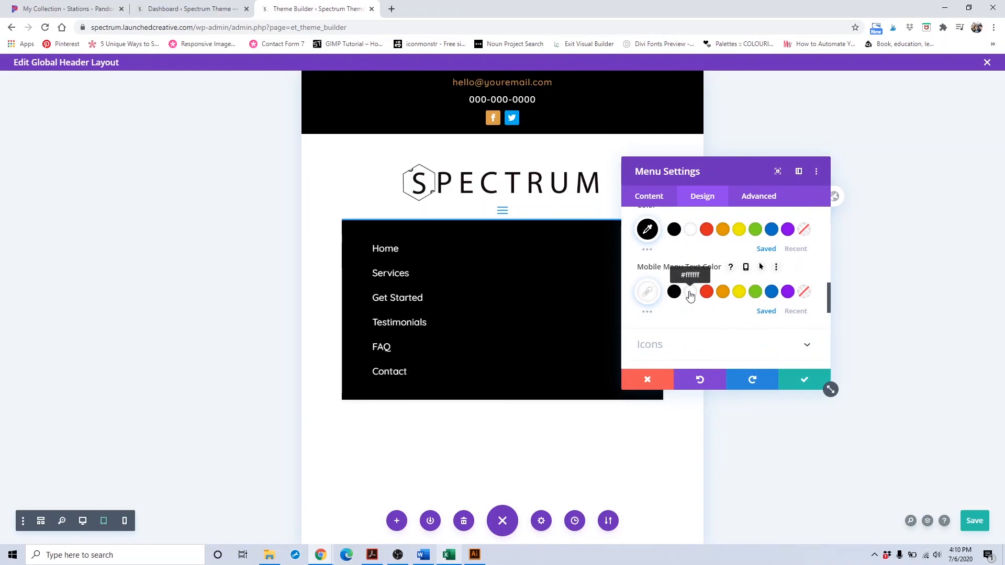
scroll(690, 294, "down", 1)
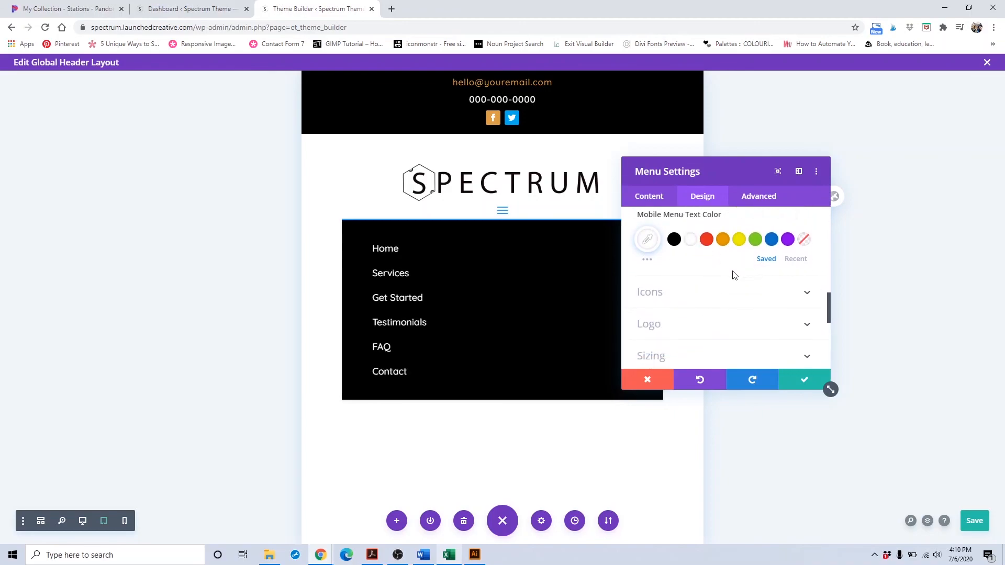
scroll(644, 289, "up", 1)
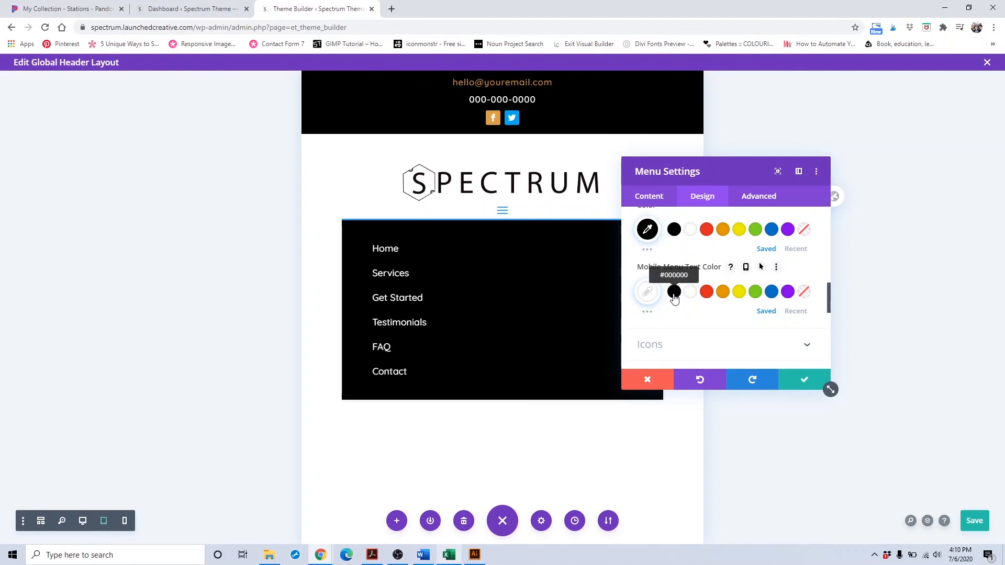
left_click(761, 267)
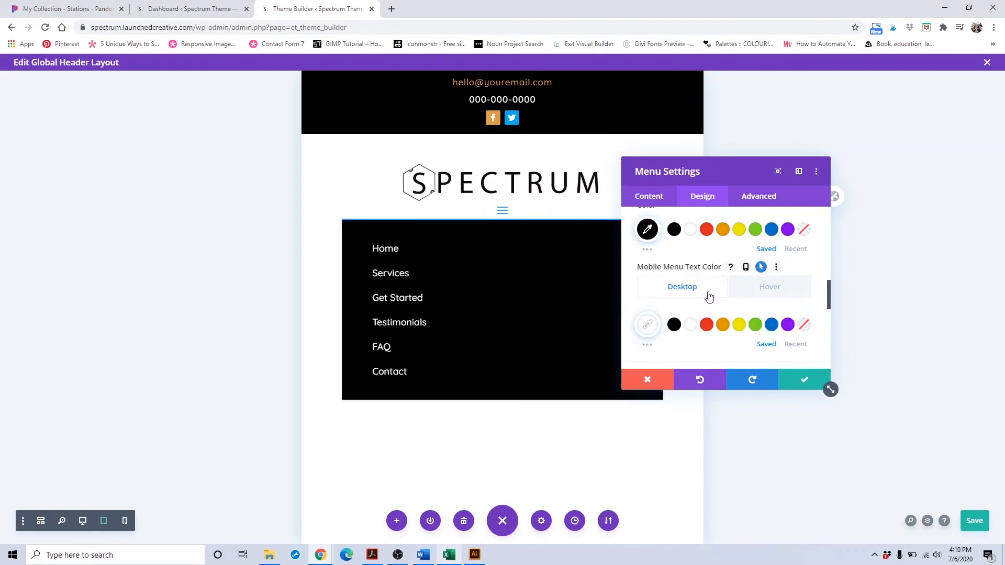
Discard the menu settings changes and return the header preview to desktop size.
scroll(706, 293, "up", 3)
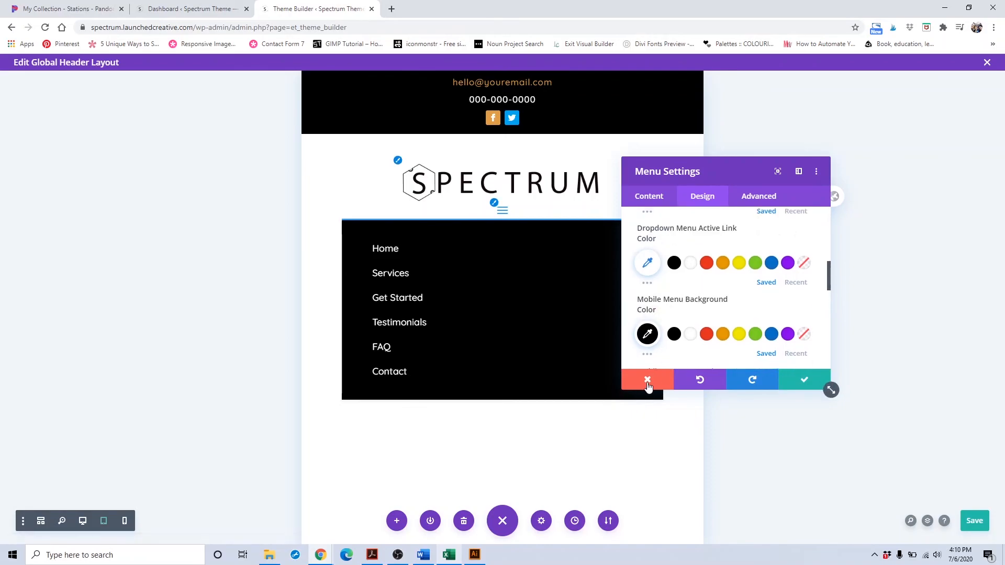
left_click(654, 377)
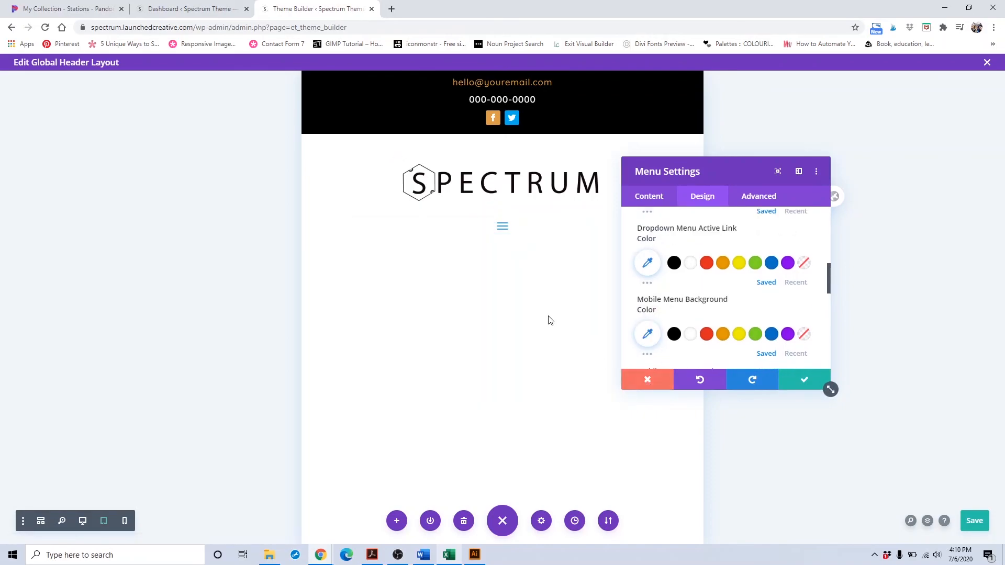
left_click(83, 521)
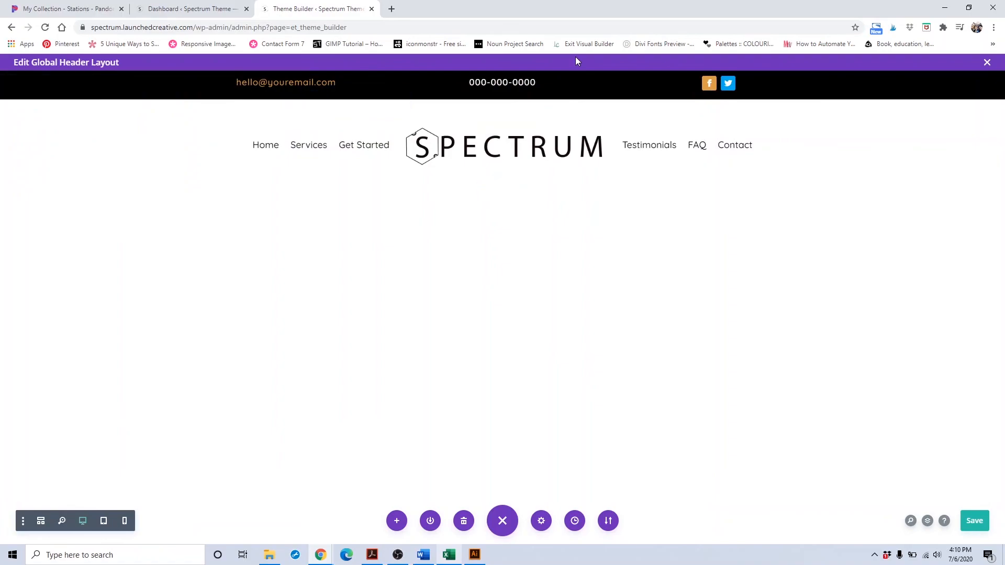
Exit the global header layout editor and return to the Theme Builder template overview.
mouse_move(684, 150)
mouse_move(356, 103)
left_click(986, 64)
left_click(441, 352)
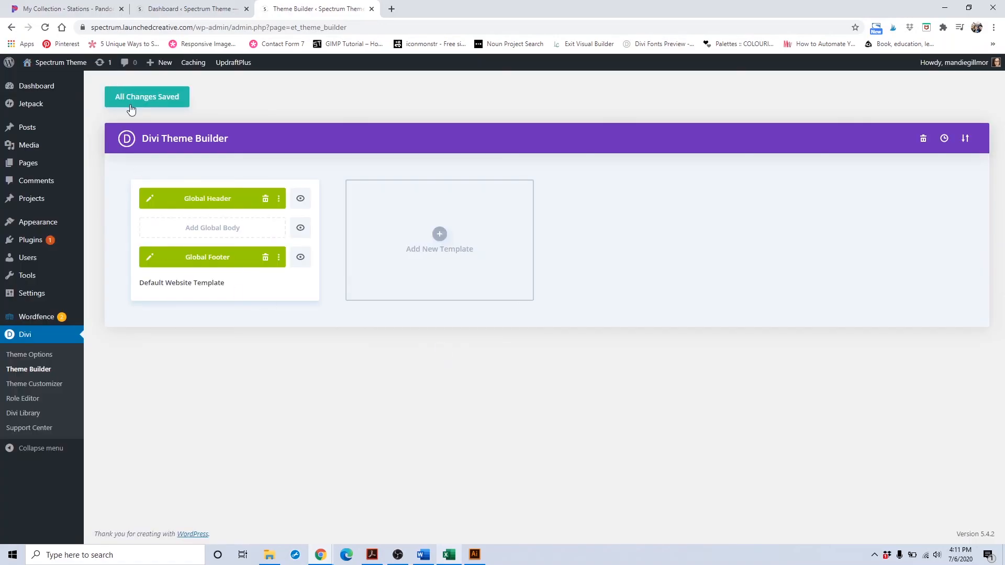